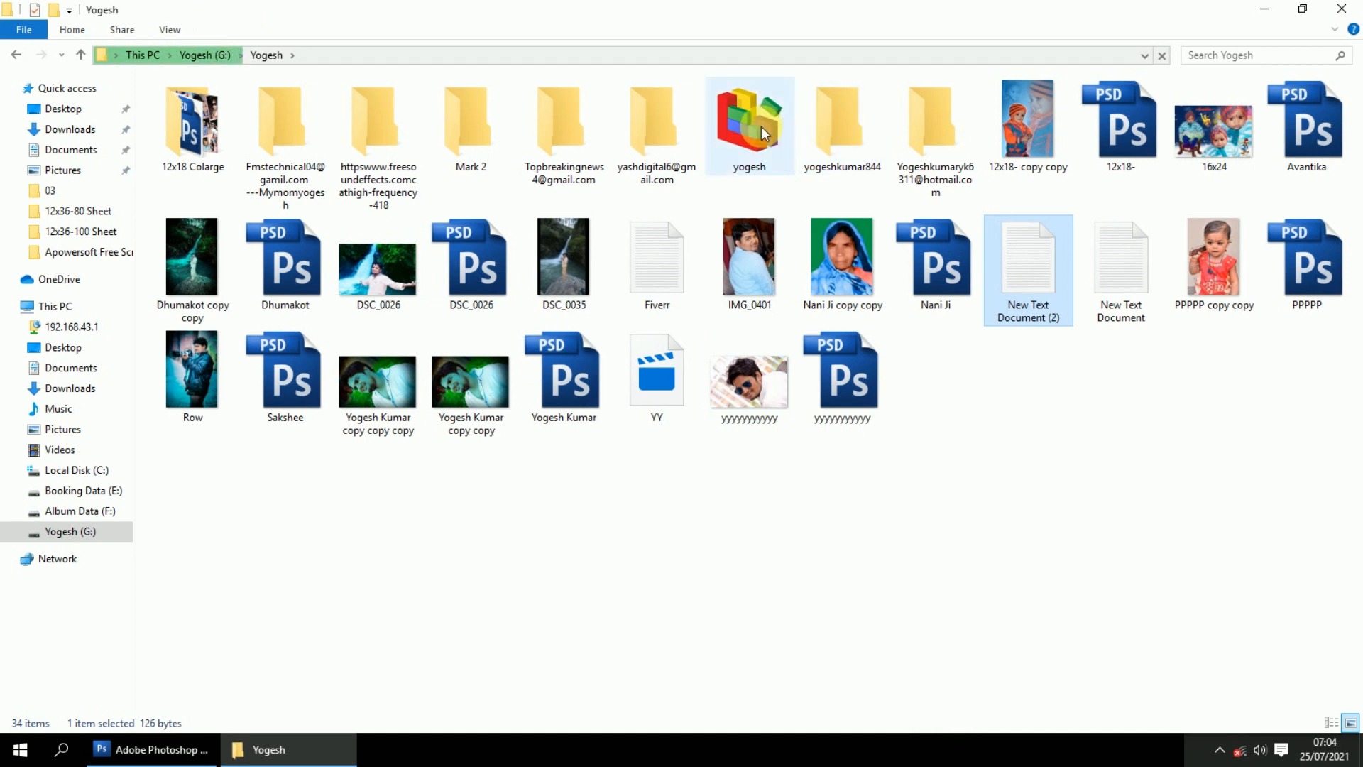
# Open the subfolder with the coloured-blocks icon, and the tree-icon folder inside it
pyautogui.doubleClick(762, 128)
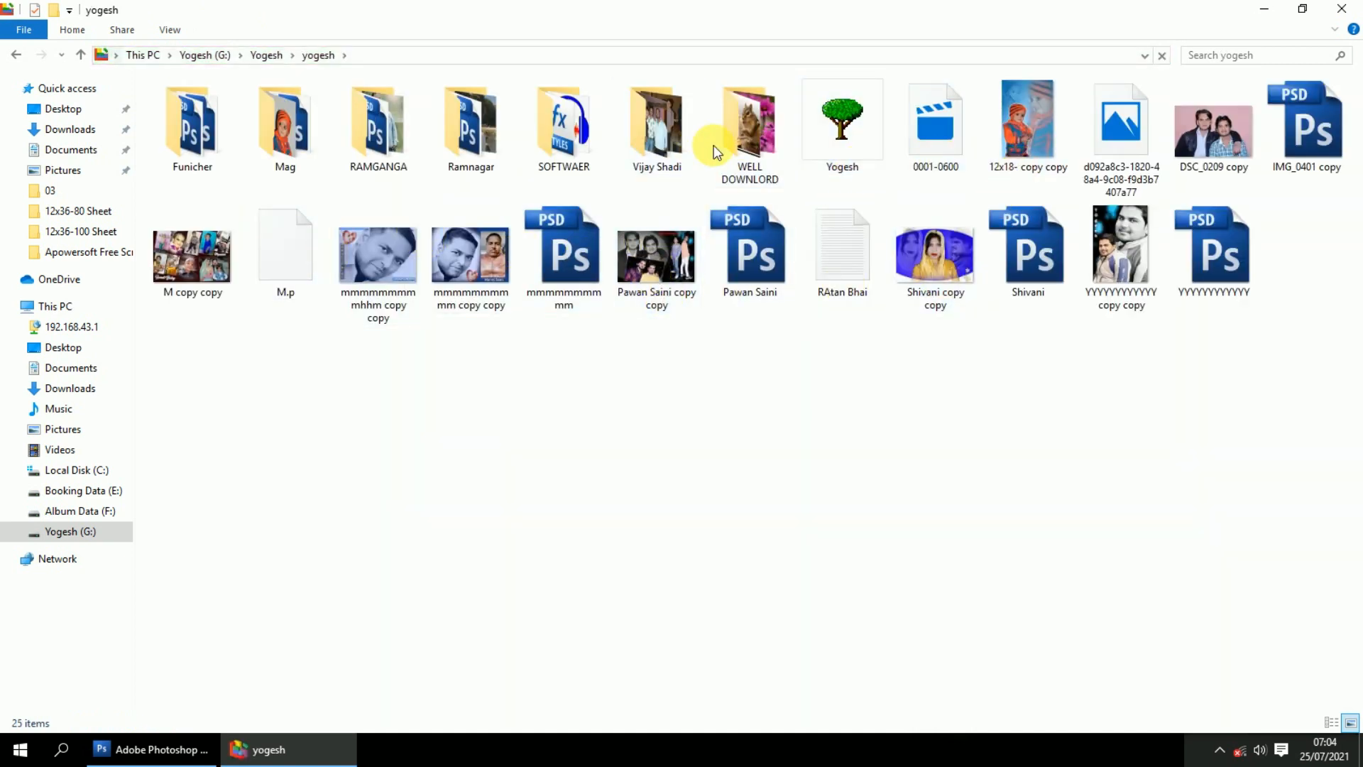
pyautogui.doubleClick(843, 126)
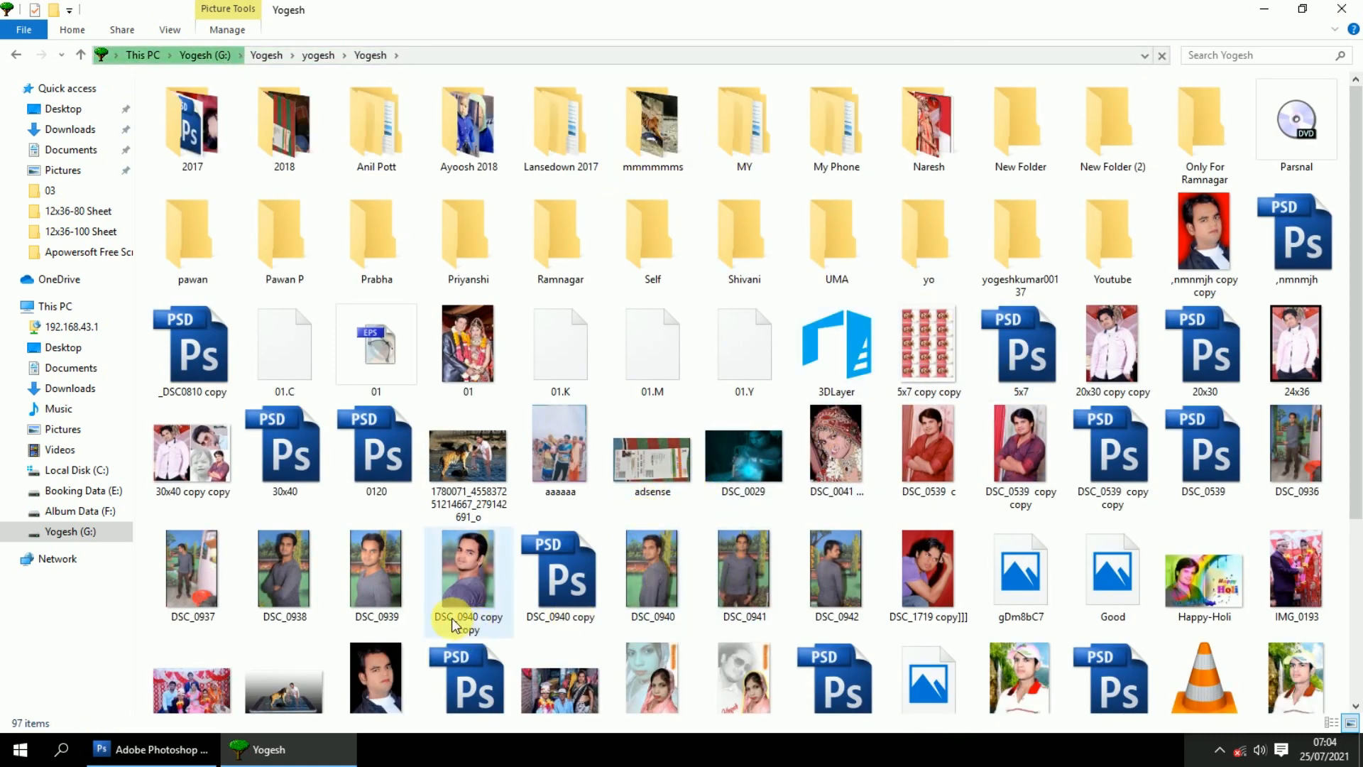
# Look through the folder's photos and thumbnails for a portrait to use
pyautogui.scroll(-3, 452, 625)
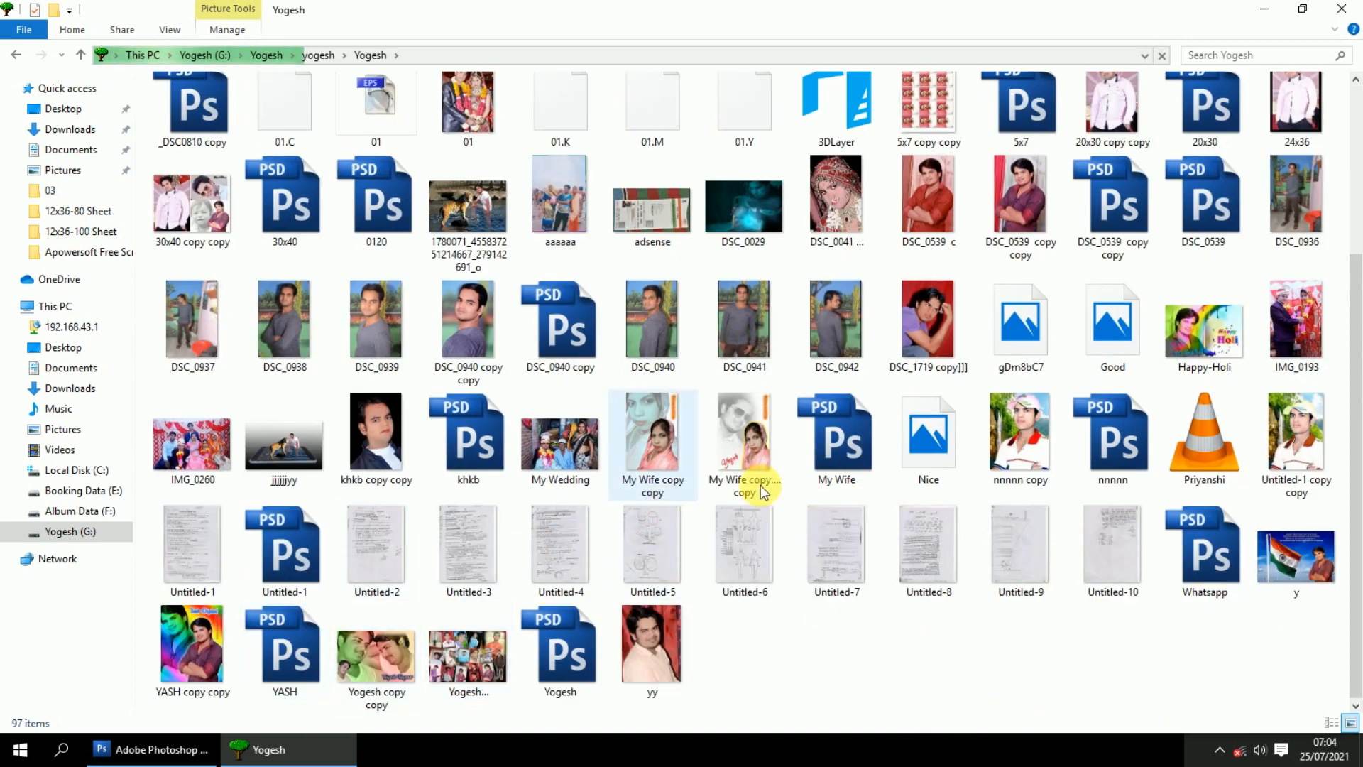
pyautogui.scroll(3, 760, 484)
pyautogui.scroll(-3, 892, 467)
pyautogui.scroll(3, 892, 468)
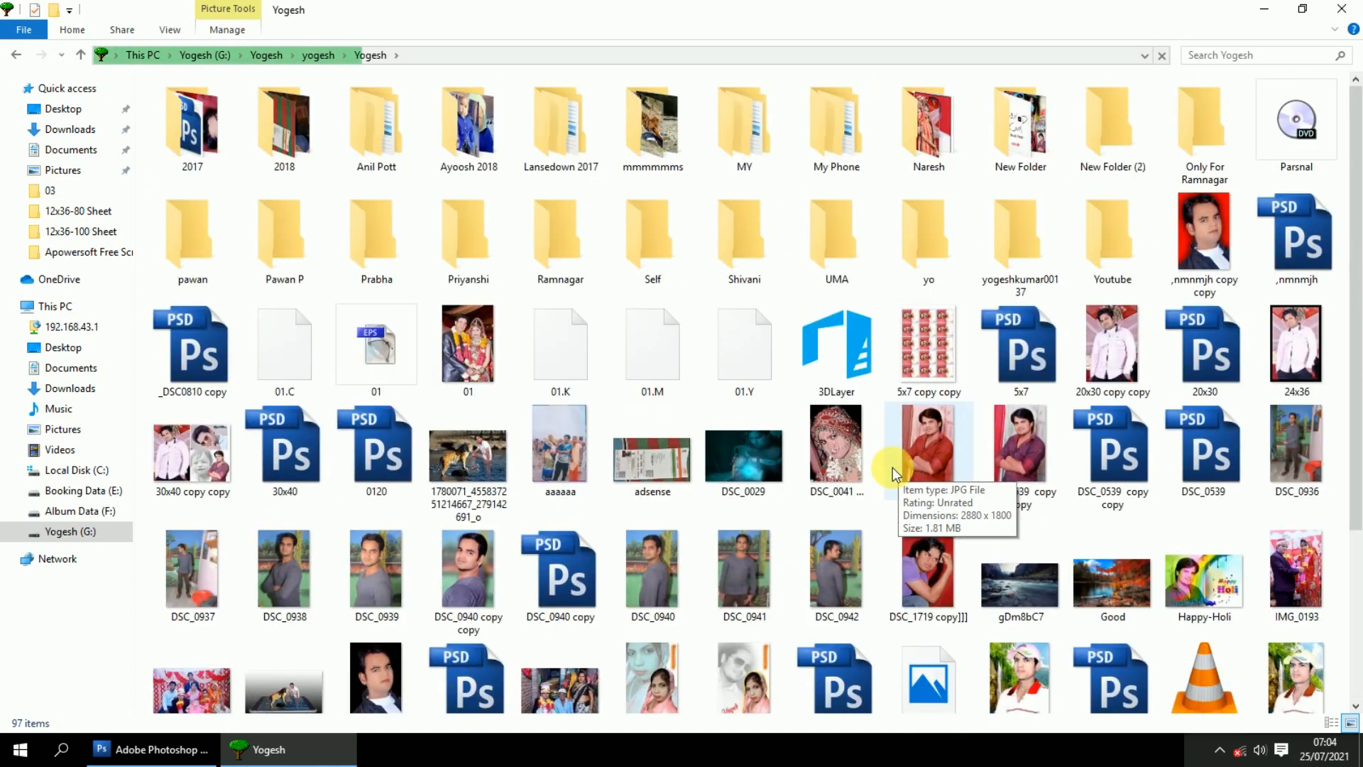
pyautogui.click(939, 456)
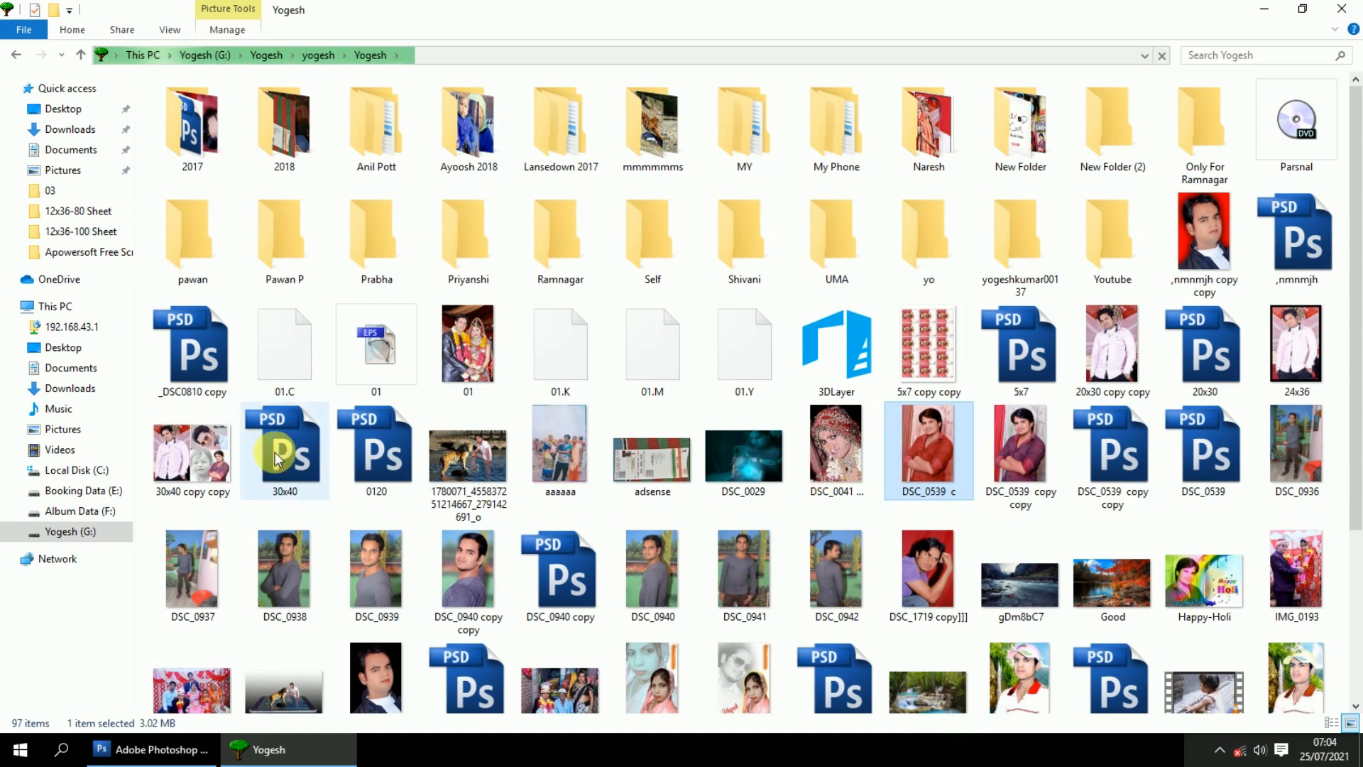
pyautogui.scroll(-3, 419, 518)
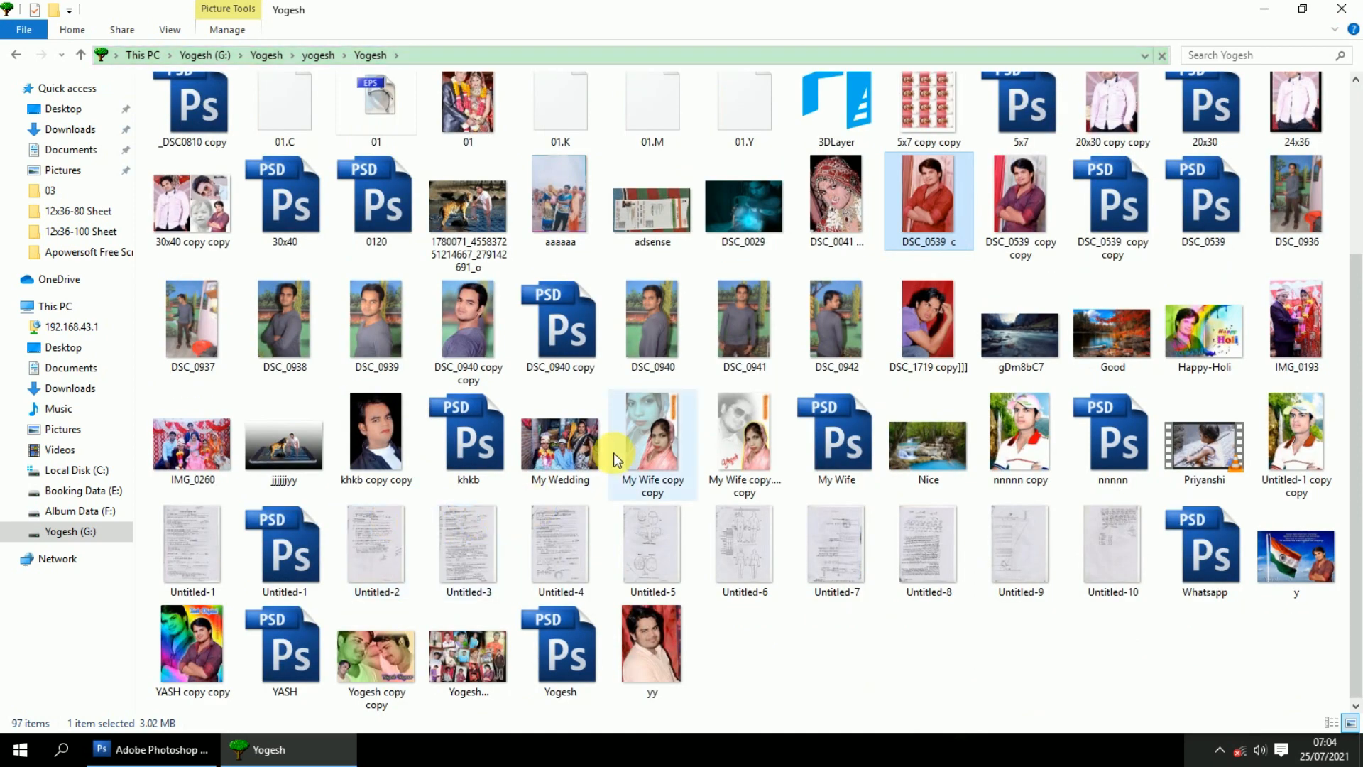
pyautogui.scroll(3, 613, 453)
pyautogui.click(1314, 457)
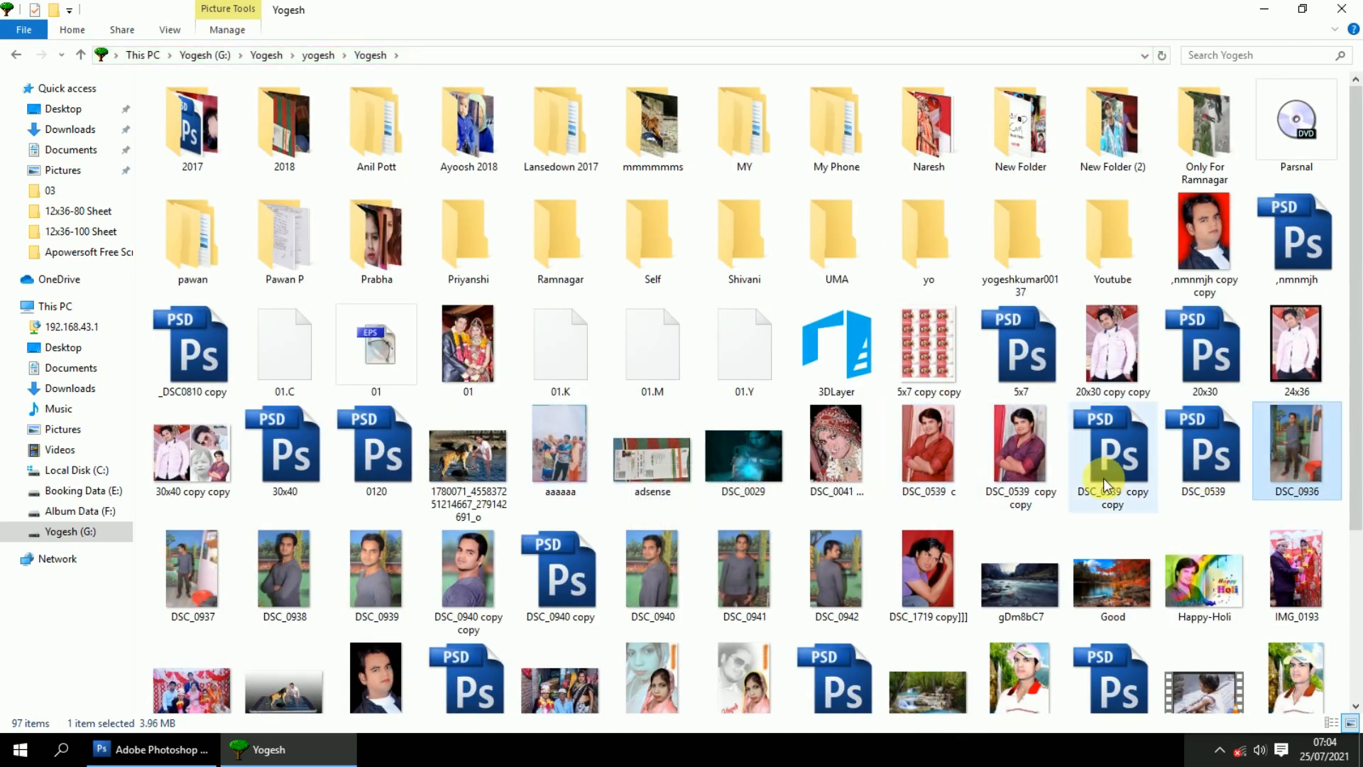
pyautogui.click(1021, 465)
pyautogui.click(987, 462)
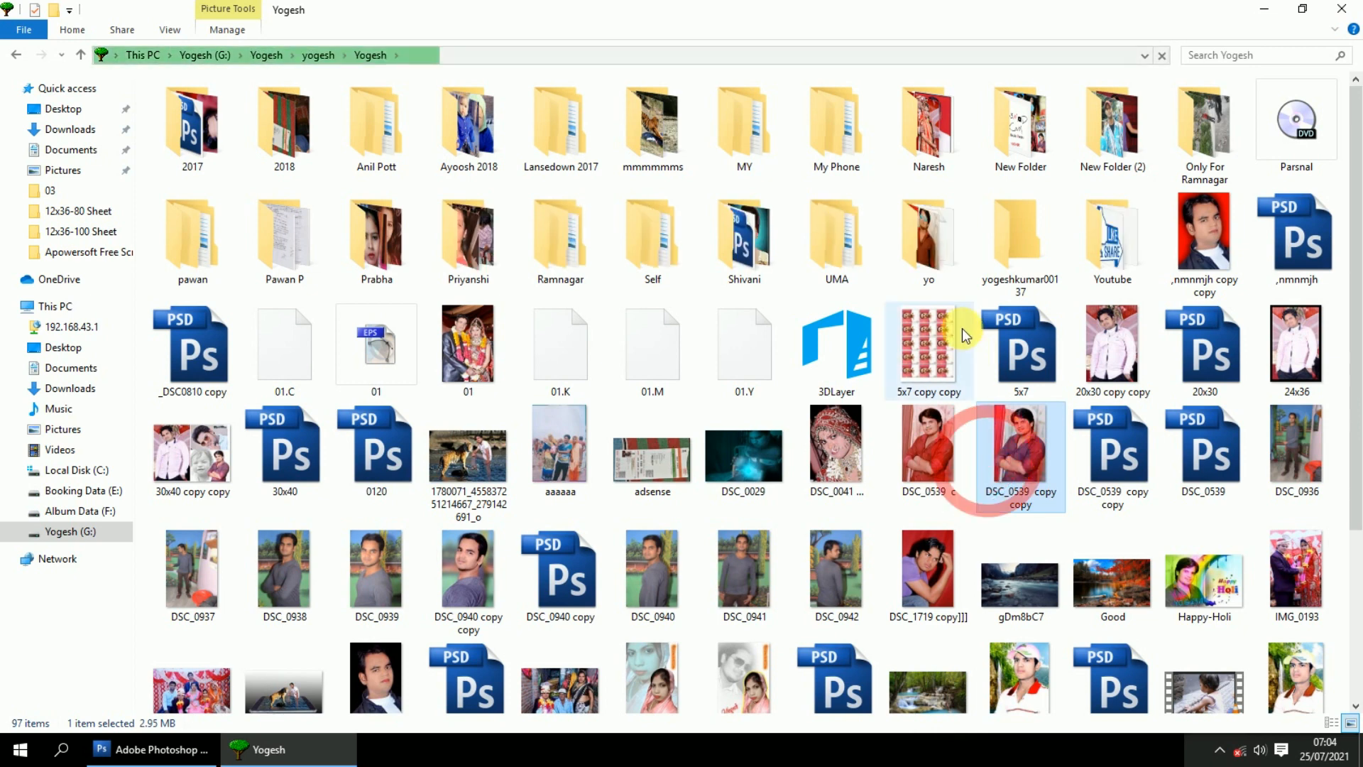
# Open the portrait DSC_0533 from the yo subfolder in Photoshop
pyautogui.doubleClick(938, 277)
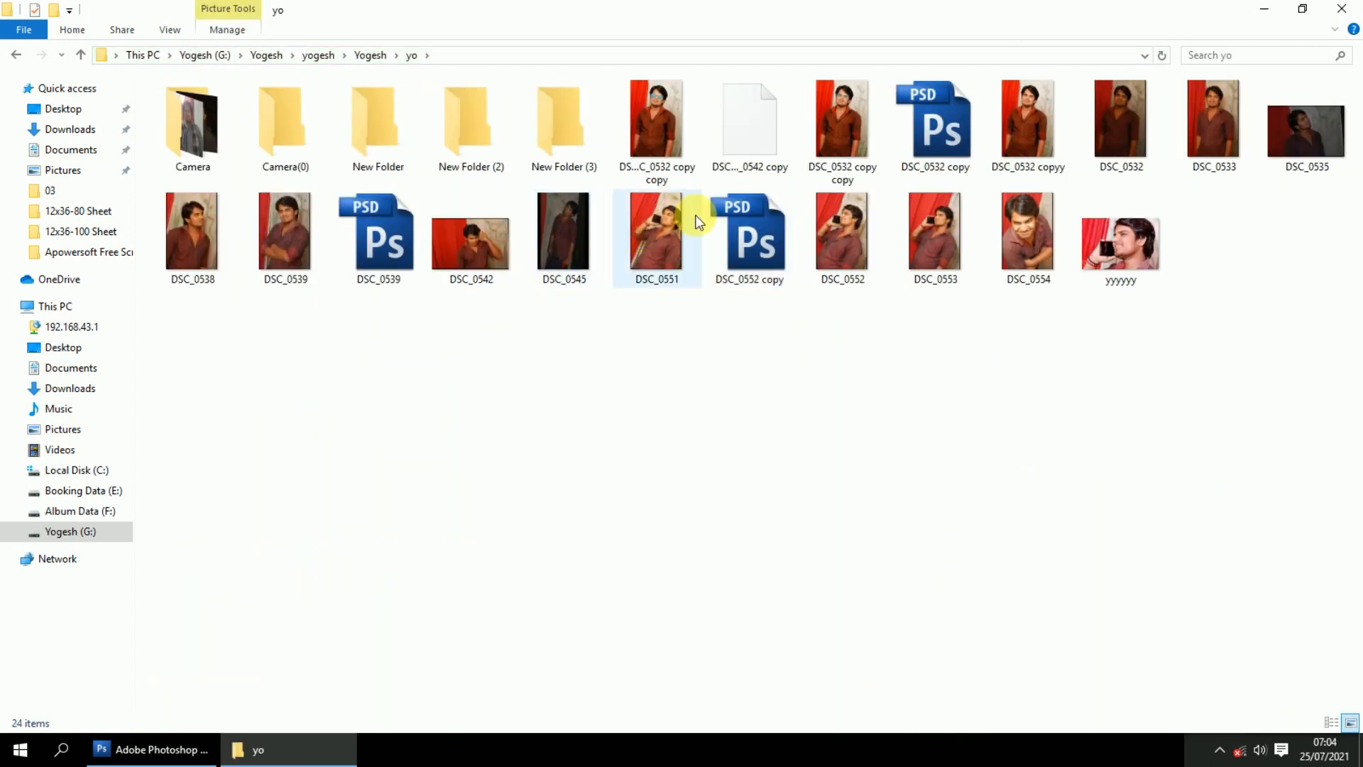
pyautogui.click(1193, 136)
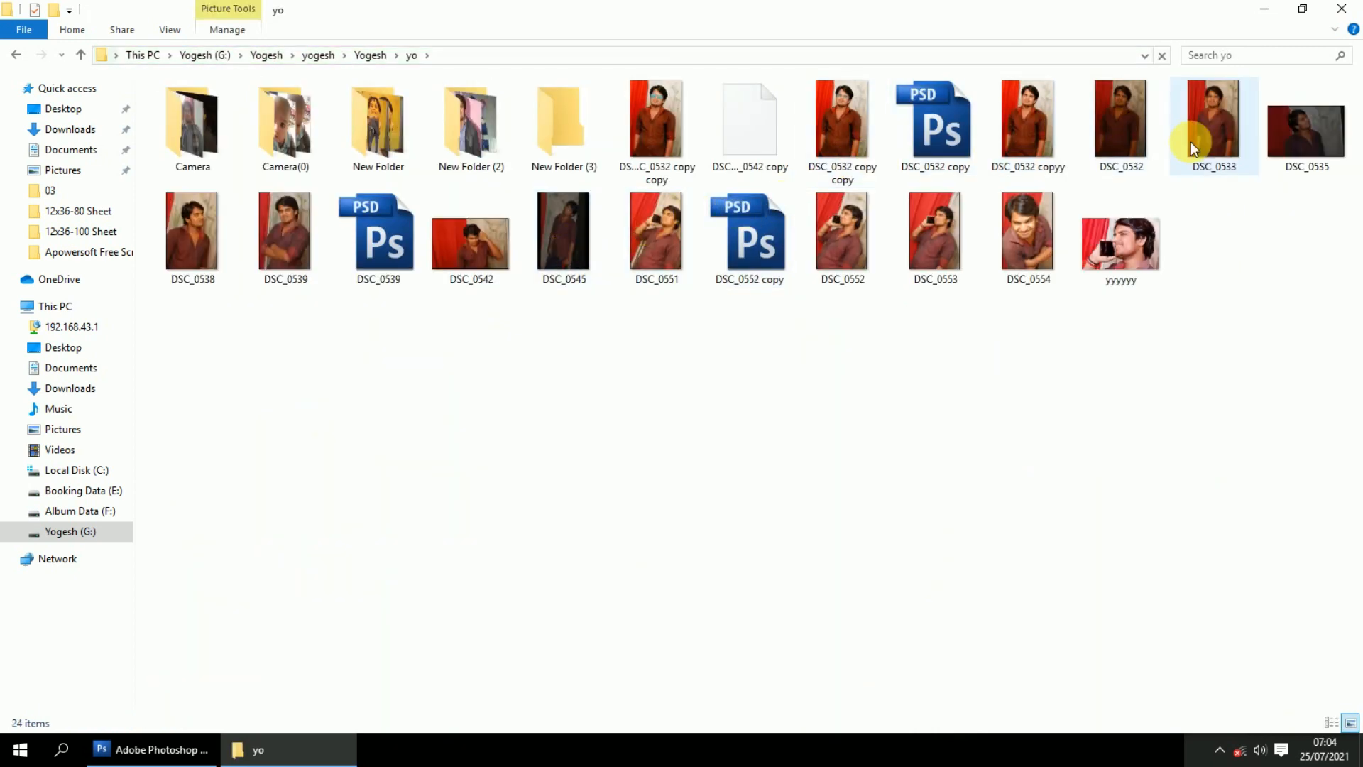
pyautogui.click(119, 753)
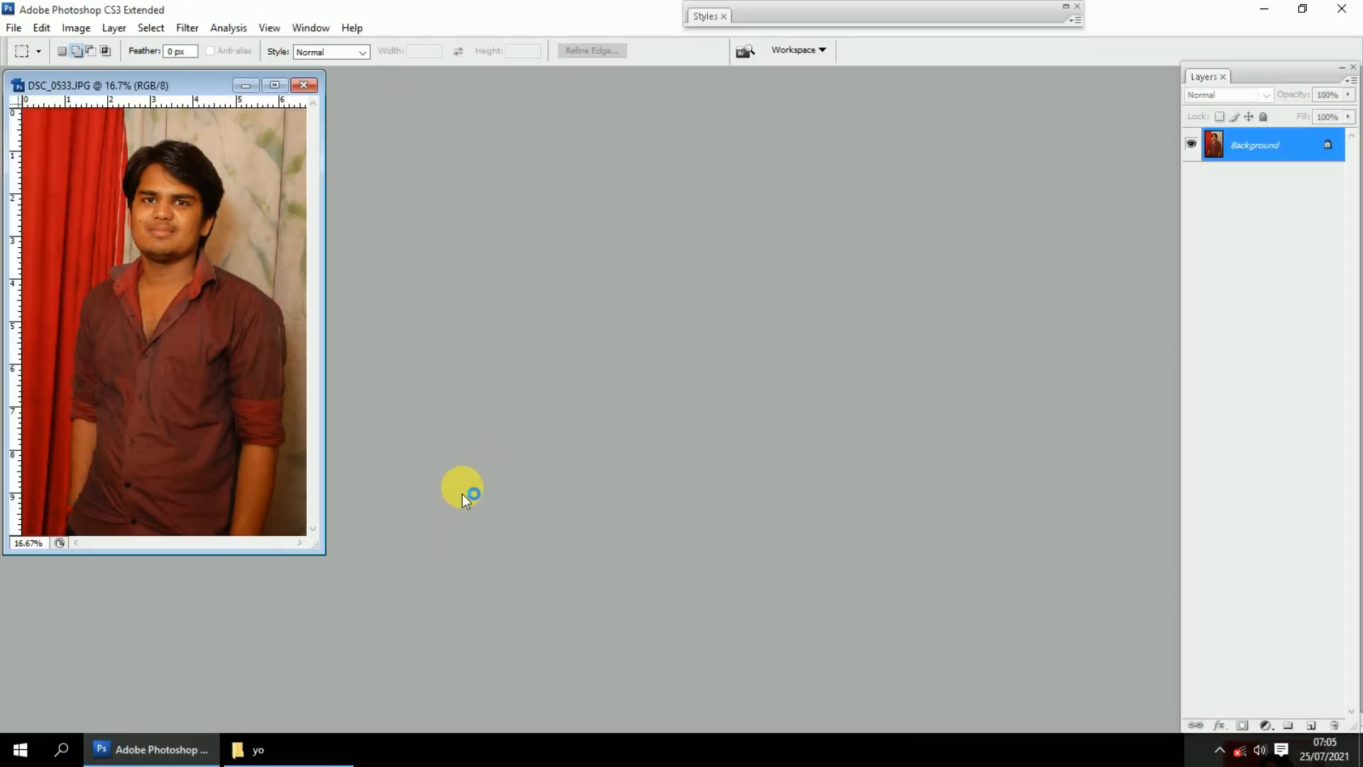
# Display the portrait in full-screen mode with the menu bar, fit it to the screen, and activate the Move tool
pyautogui.press('f')
pyautogui.press('f')
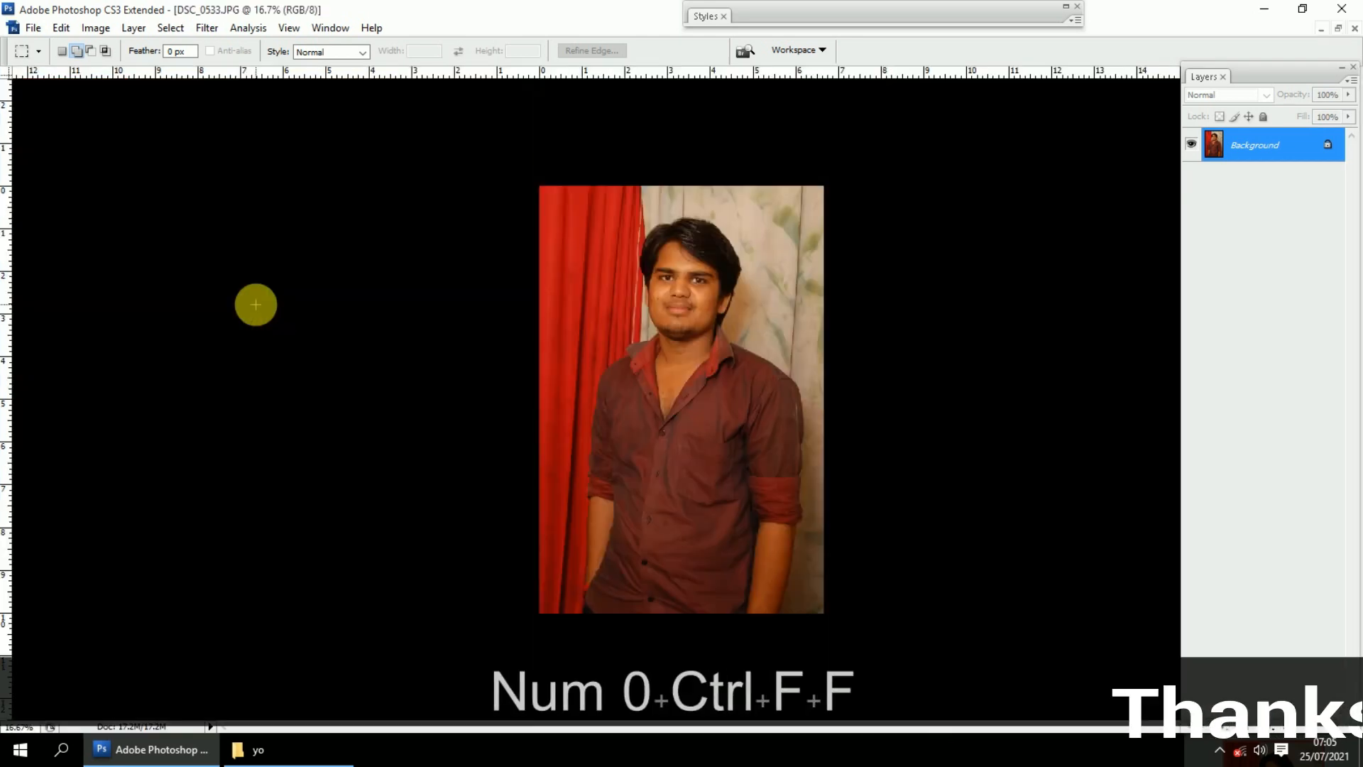
pyautogui.press('ctrl+KP_0')
pyautogui.press('v')
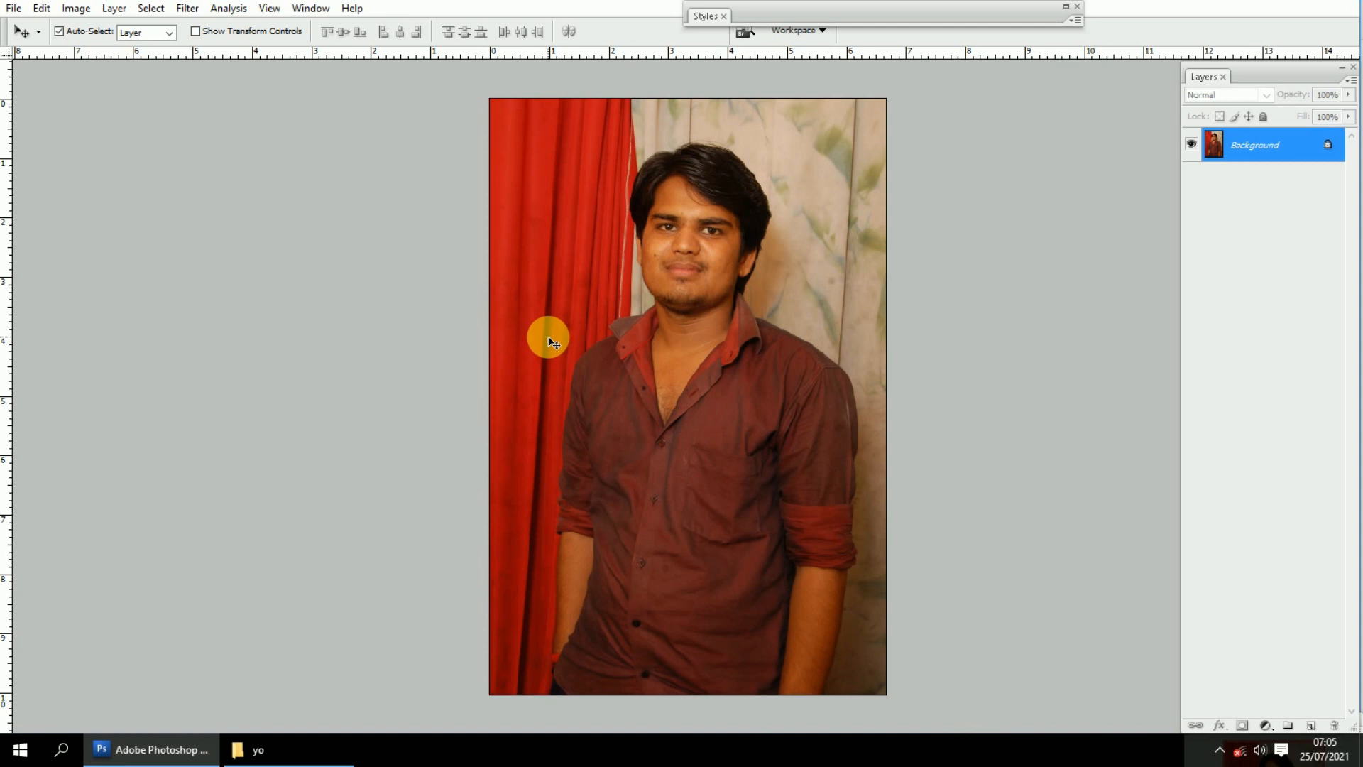
# Select the face and neck skin with the Magic Wand at tolerance 32, and clear the selection
pyautogui.press('w')
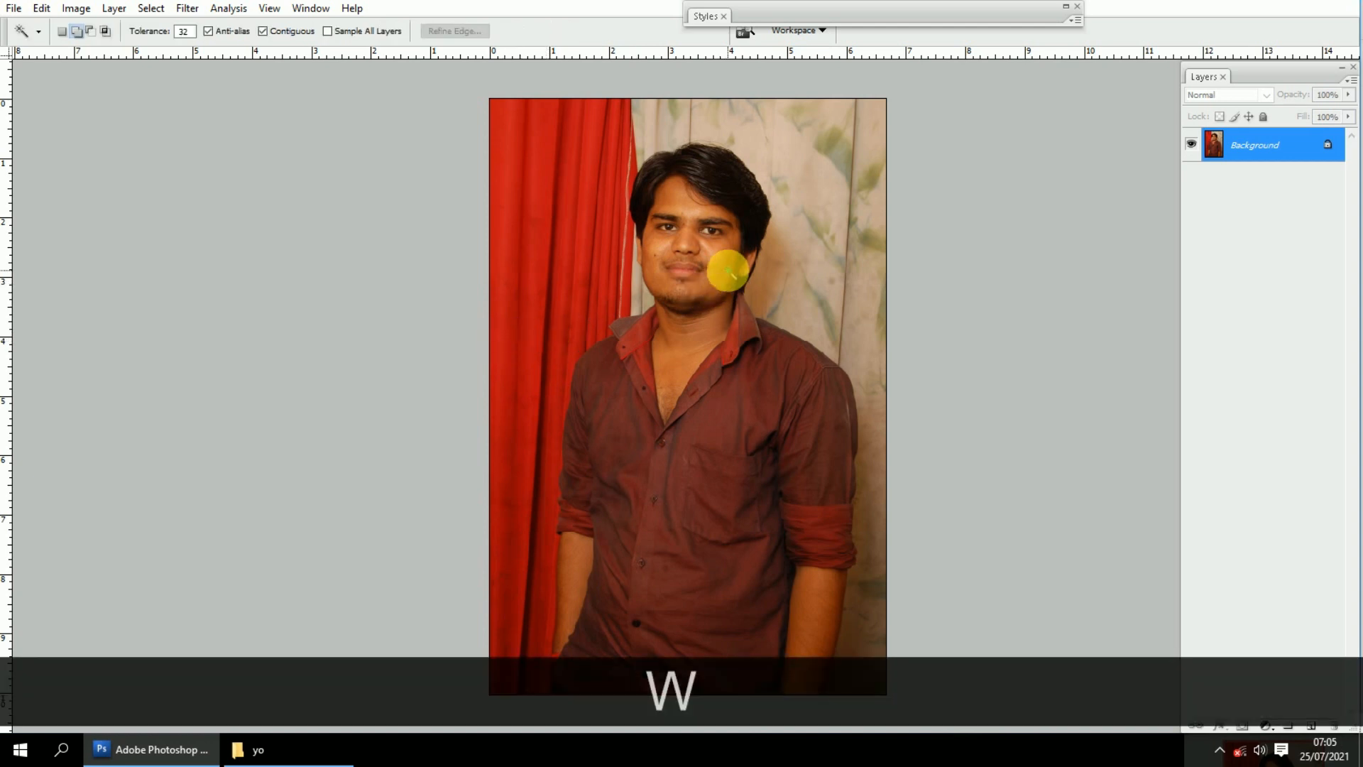
pyautogui.click(728, 271)
pyautogui.click(709, 326)
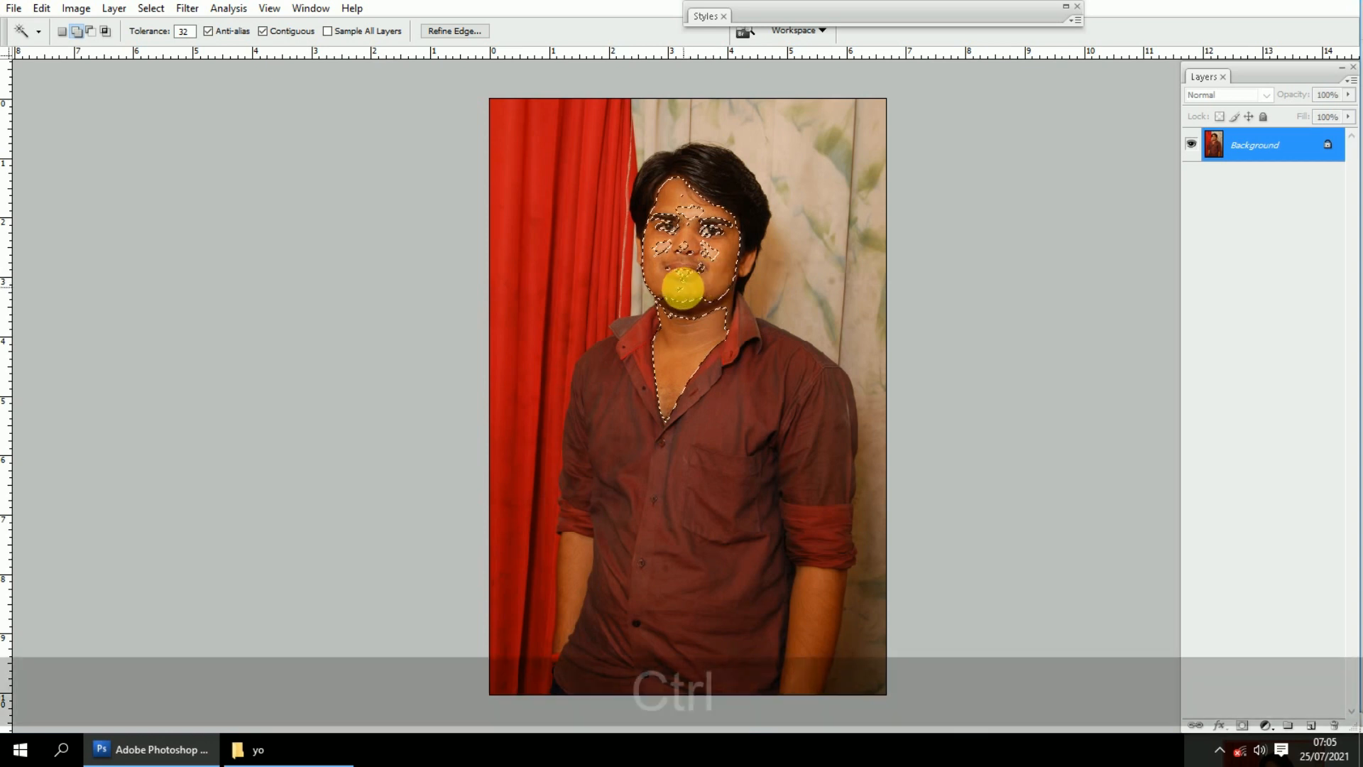
pyautogui.hotkey('ctrl', 'd')
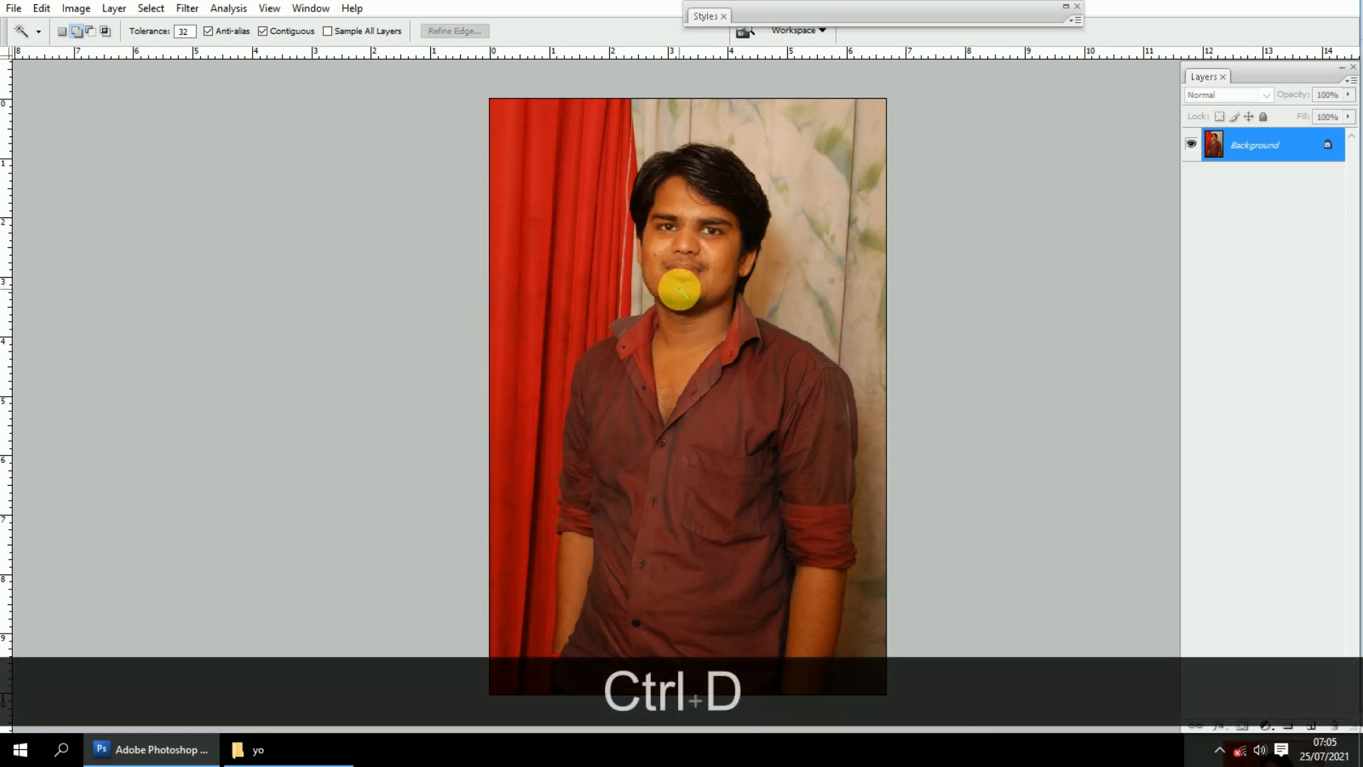
# Trace a Pen path in the red curtain area, up alongside the man's arm and shoulder to his head
pyautogui.press('p')
pyautogui.moveTo(611, 378); pyautogui.dragTo(605, 345)
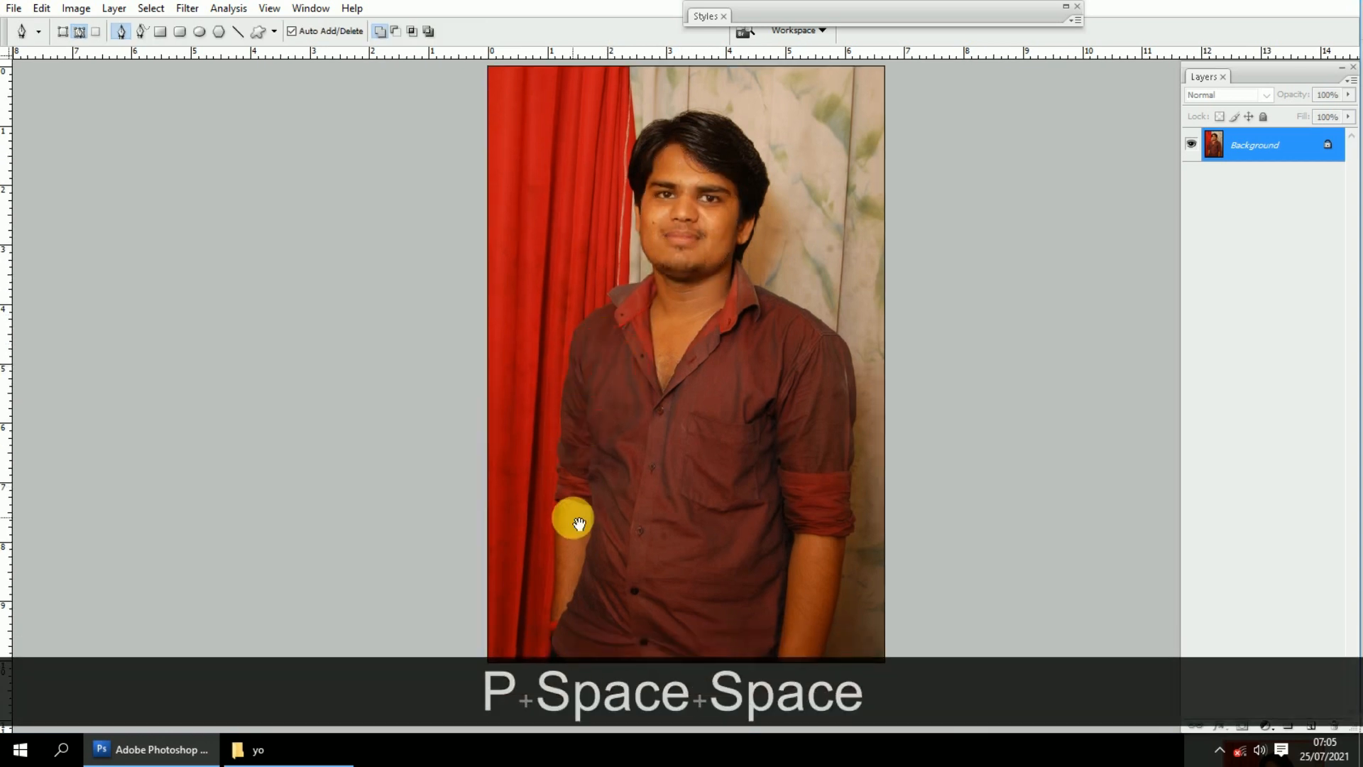
pyautogui.moveTo(575, 523); pyautogui.dragTo(571, 465)
pyautogui.click(543, 472)
pyautogui.click(541, 304)
pyautogui.moveTo(542, 289); pyautogui.dragTo(507, 537)
pyautogui.click(529, 473)
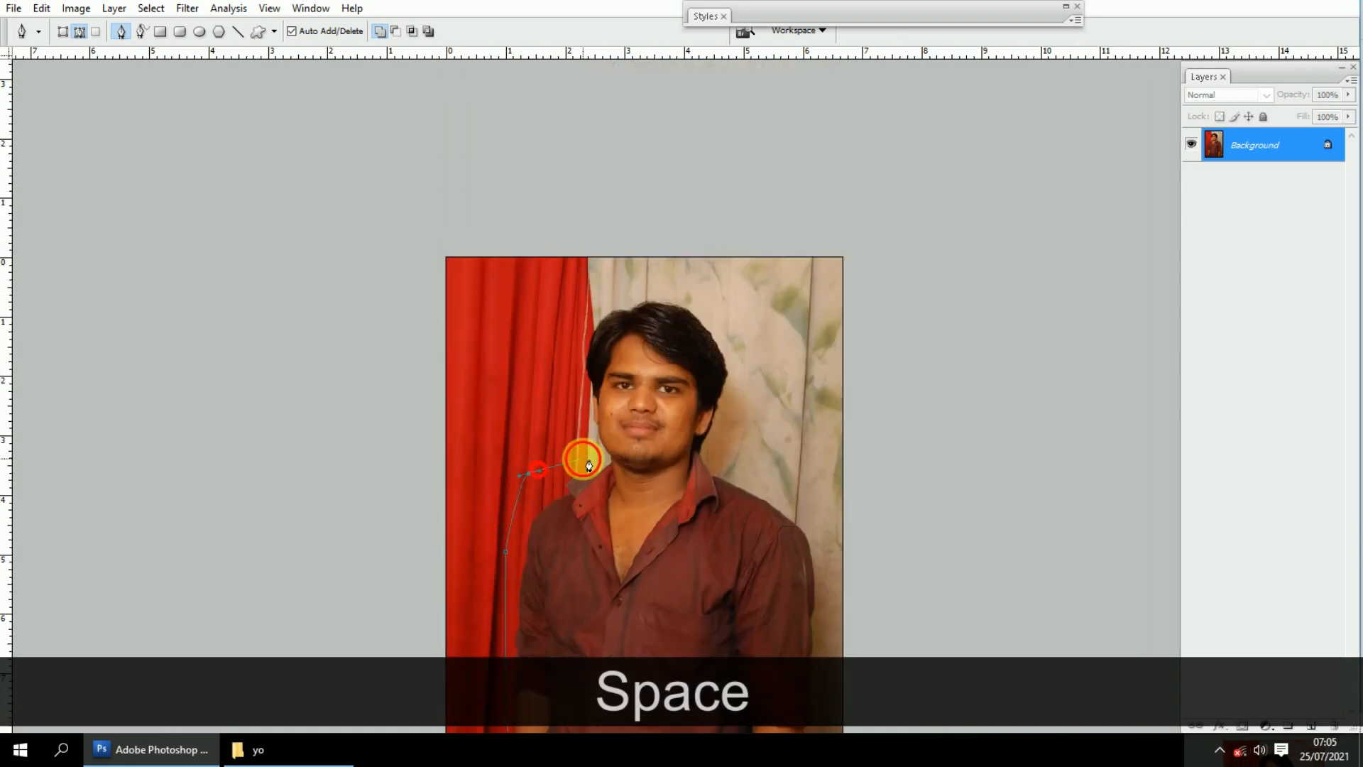
pyautogui.moveTo(583, 459); pyautogui.dragTo(589, 445)
pyautogui.click(588, 341)
# Complete the Pen path around the man's head and other side, load it as a selection, and deselect it
pyautogui.moveTo(781, 373); pyautogui.dragTo(779, 292)
pyautogui.moveTo(781, 371); pyautogui.dragTo(798, 399)
pyautogui.moveTo(814, 425); pyautogui.dragTo(841, 291)
pyautogui.moveTo(790, 523); pyautogui.dragTo(804, 468)
pyautogui.moveTo(779, 566); pyautogui.dragTo(710, 602)
pyautogui.hotkey('ctrl', 'Return')
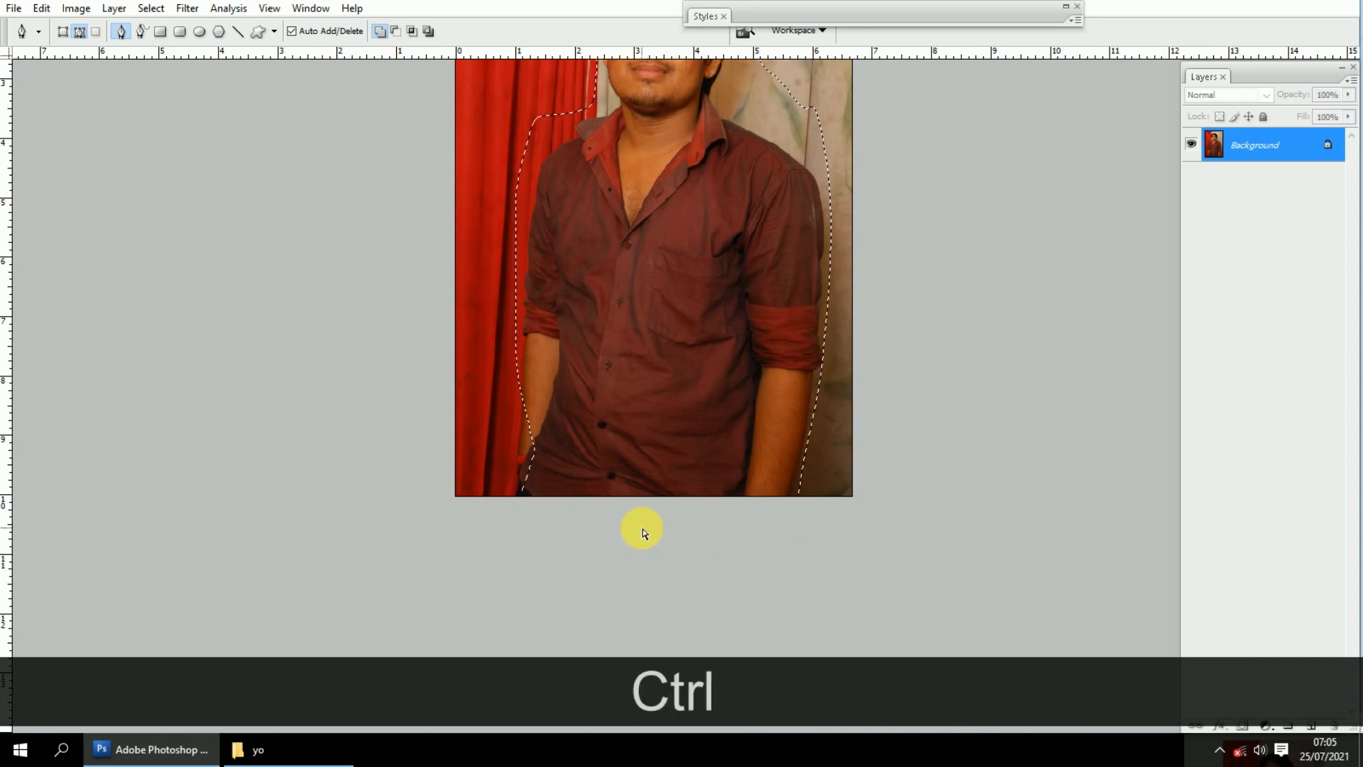
pyautogui.press('ctrl+KP_0')
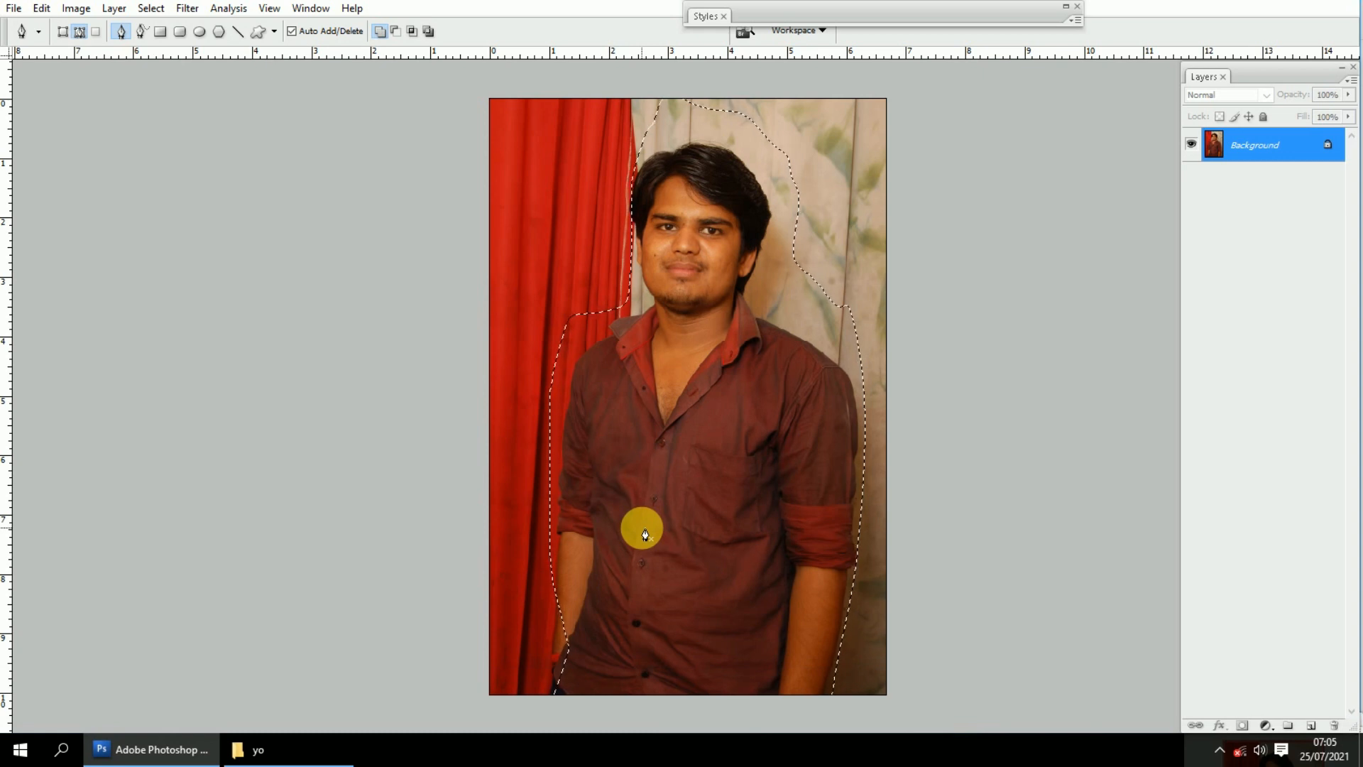
pyautogui.hotkey('ctrl', 'd')
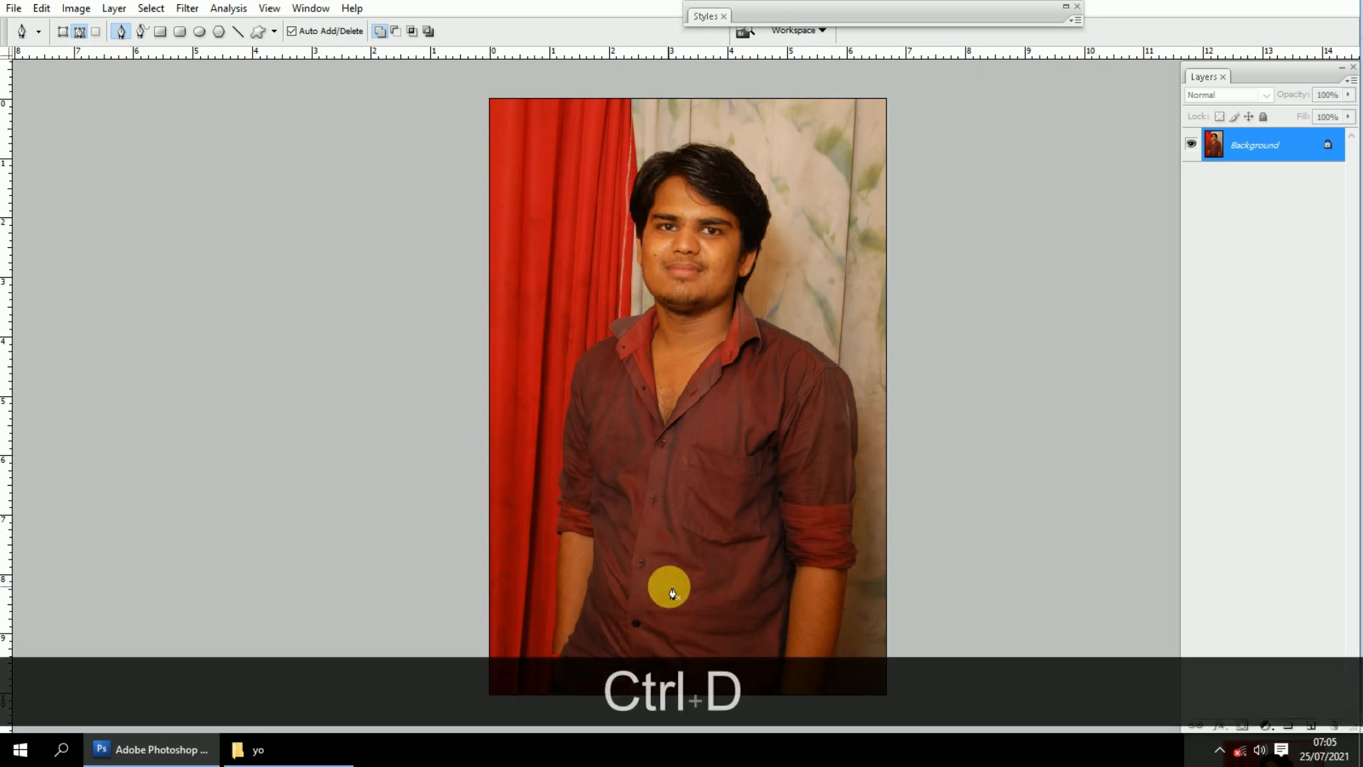
# Draw a freehand Lasso selection around the mouth and chin, and deselect it
pyautogui.scroll(3, 719, 407)
pyautogui.moveTo(708, 298); pyautogui.dragTo(706, 362)
pyautogui.press('l')
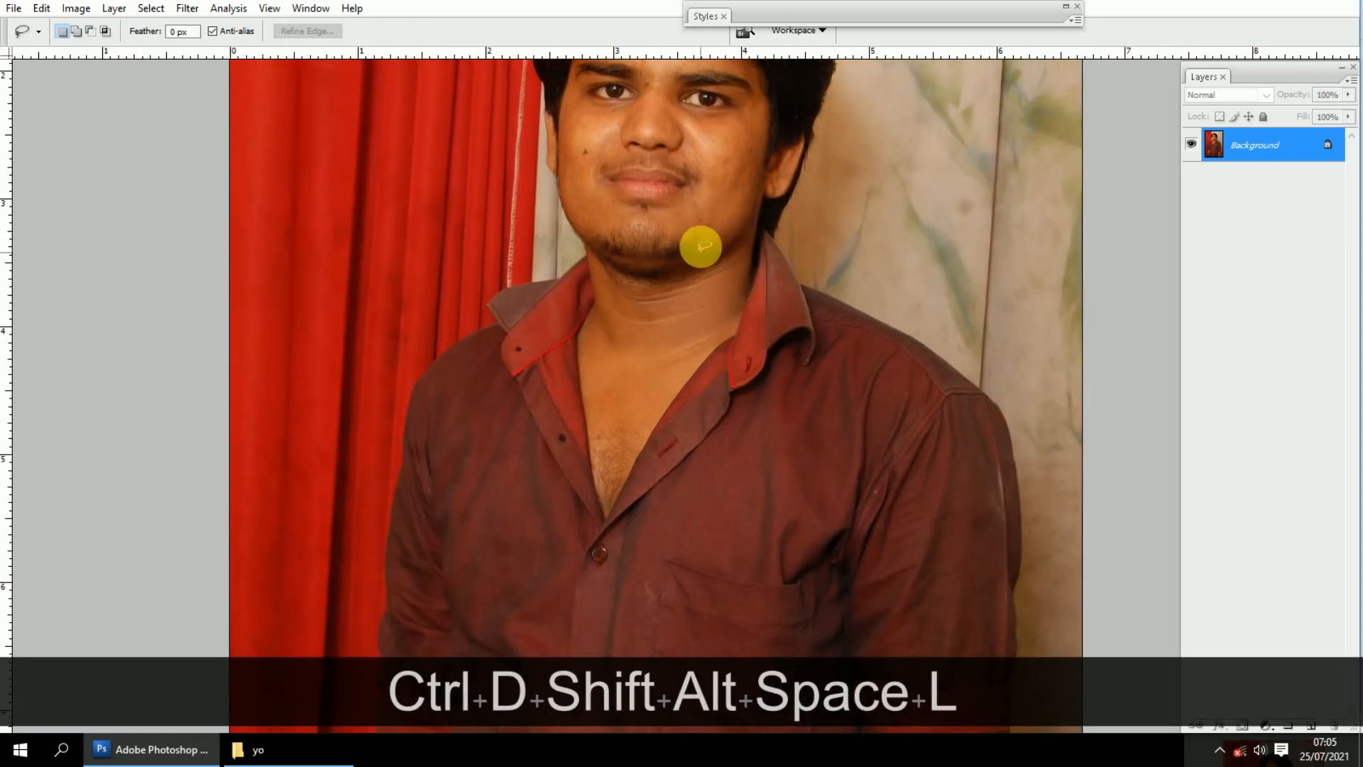
pyautogui.moveTo(698, 240); pyautogui.dragTo(739, 398)
pyautogui.moveTo(749, 297); pyautogui.dragTo(675, 335)
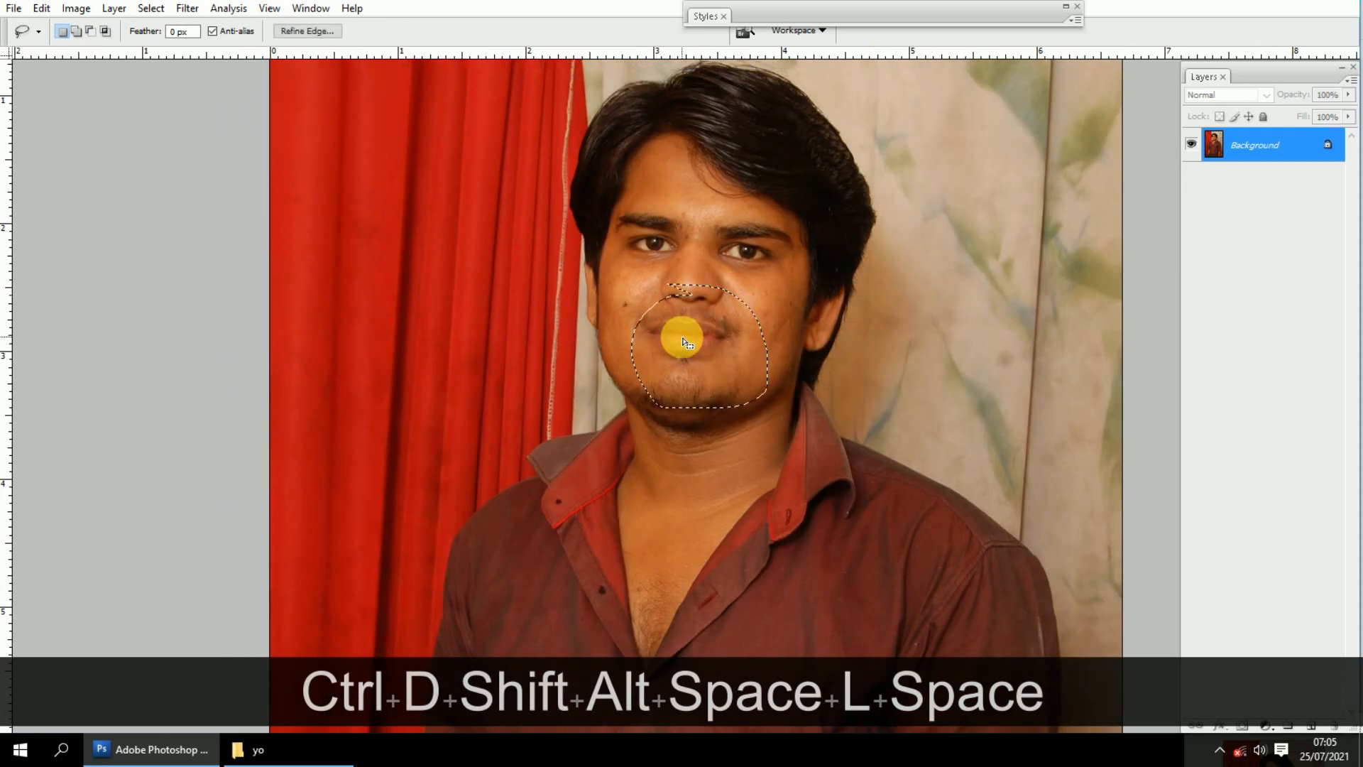
pyautogui.hotkey('ctrl', 'd')
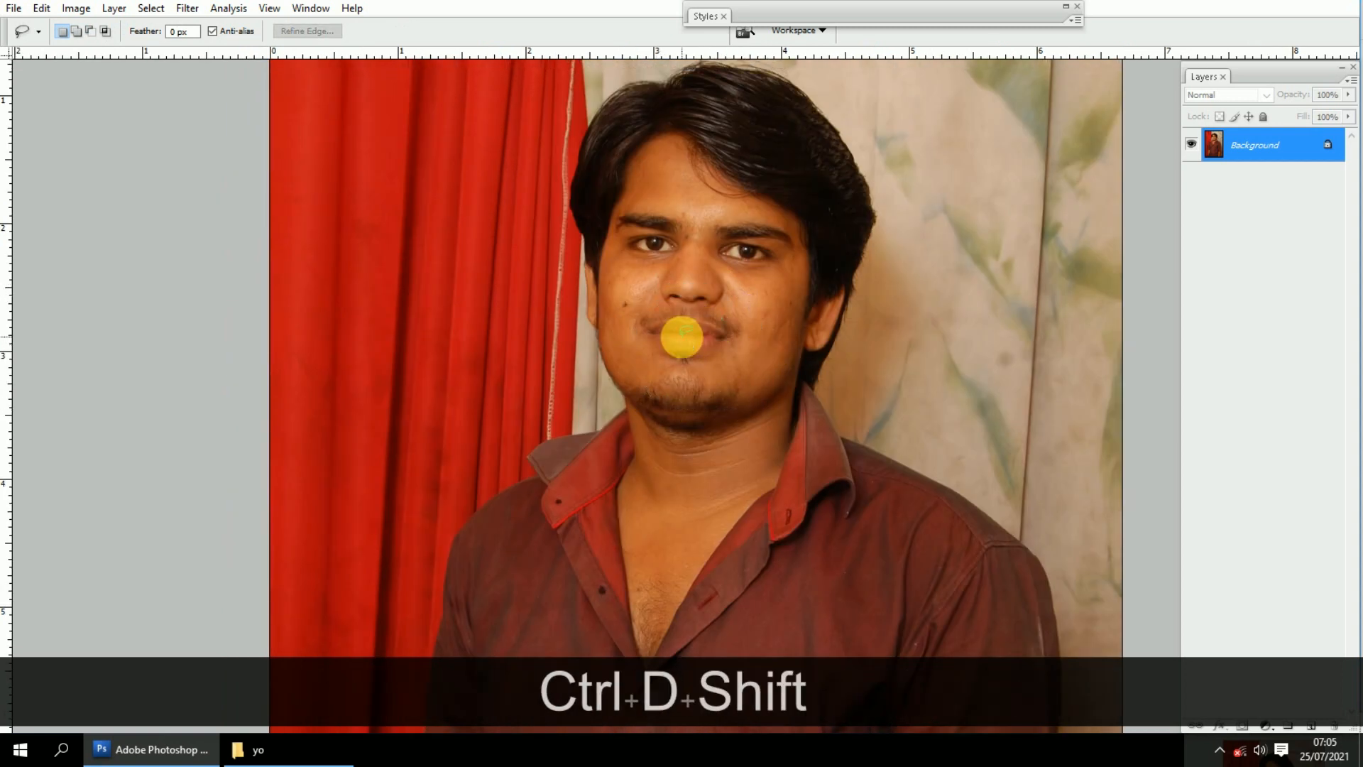
# Outline the nose and mouth with the Polygonal Lasso, shifting the selection lower on the face before clearing it
pyautogui.hotkey('shift', 'l')
pyautogui.click(636, 289)
pyautogui.click(678, 254)
pyautogui.click(721, 247)
pyautogui.click(758, 266)
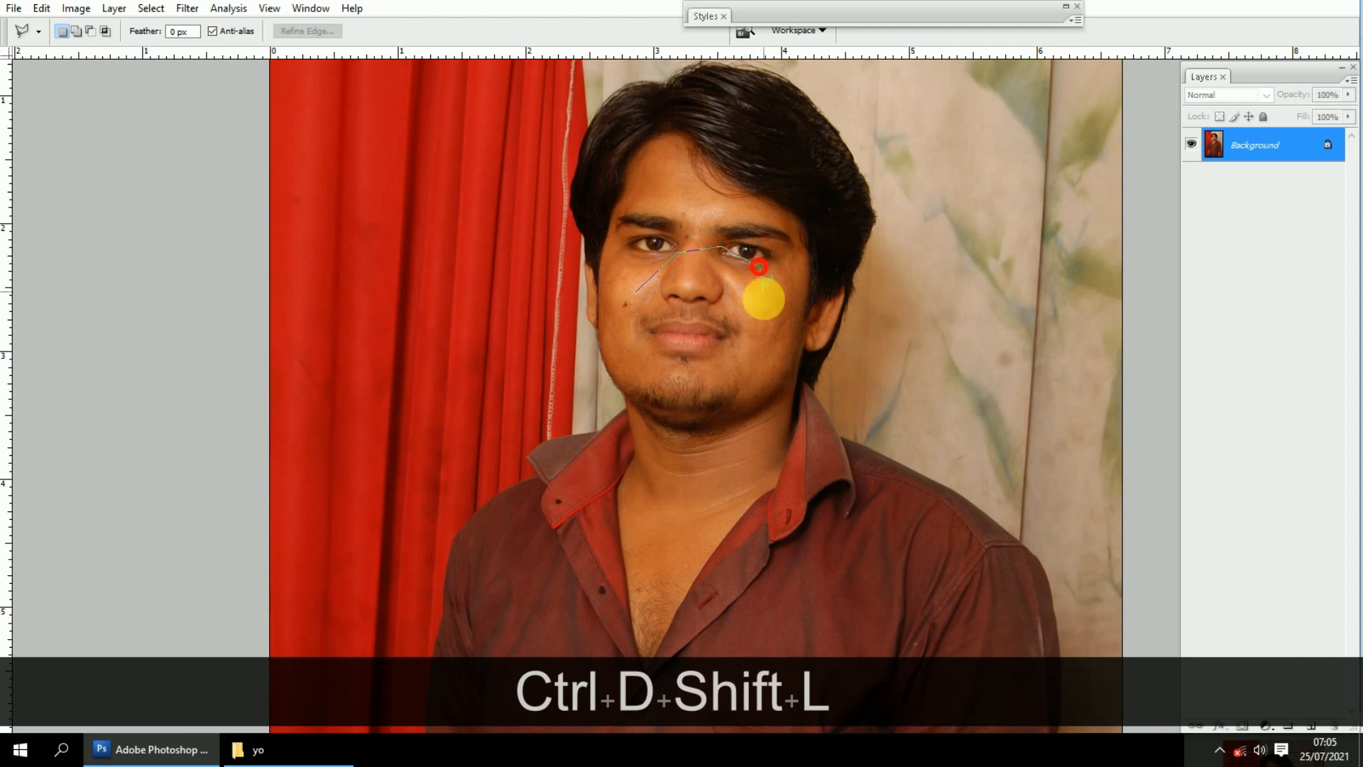
pyautogui.click(667, 363)
pyautogui.click(632, 353)
pyautogui.click(621, 310)
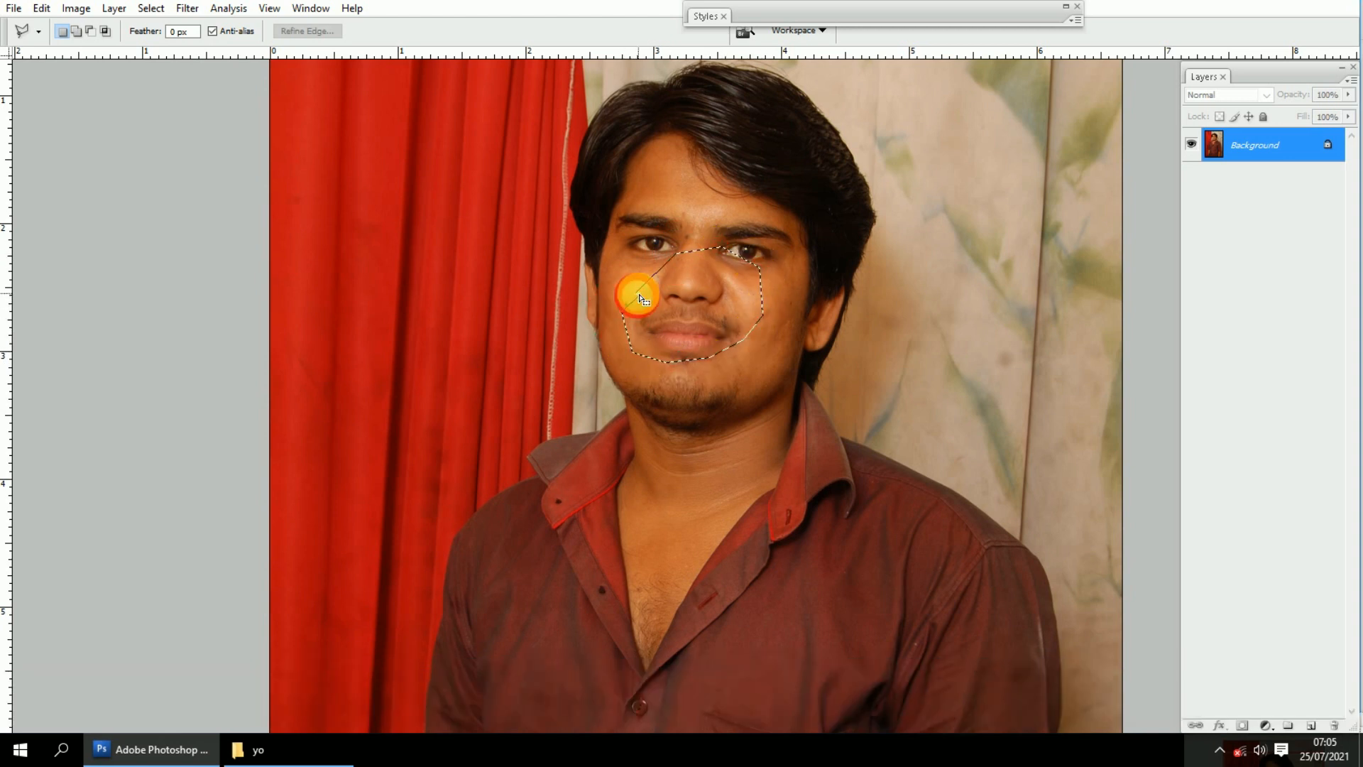
pyautogui.click(640, 298)
pyautogui.moveTo(704, 280); pyautogui.dragTo(720, 349)
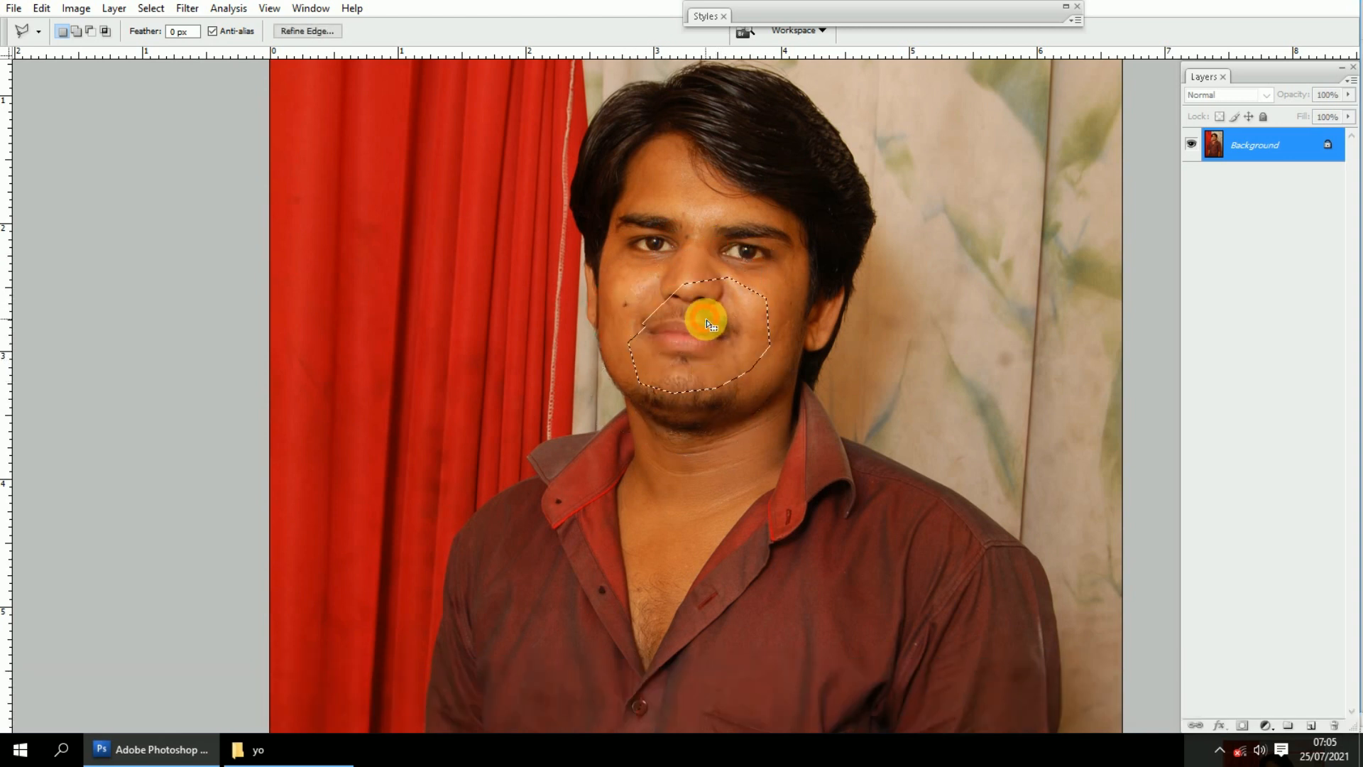
pyautogui.hotkey('ctrl', 'd')
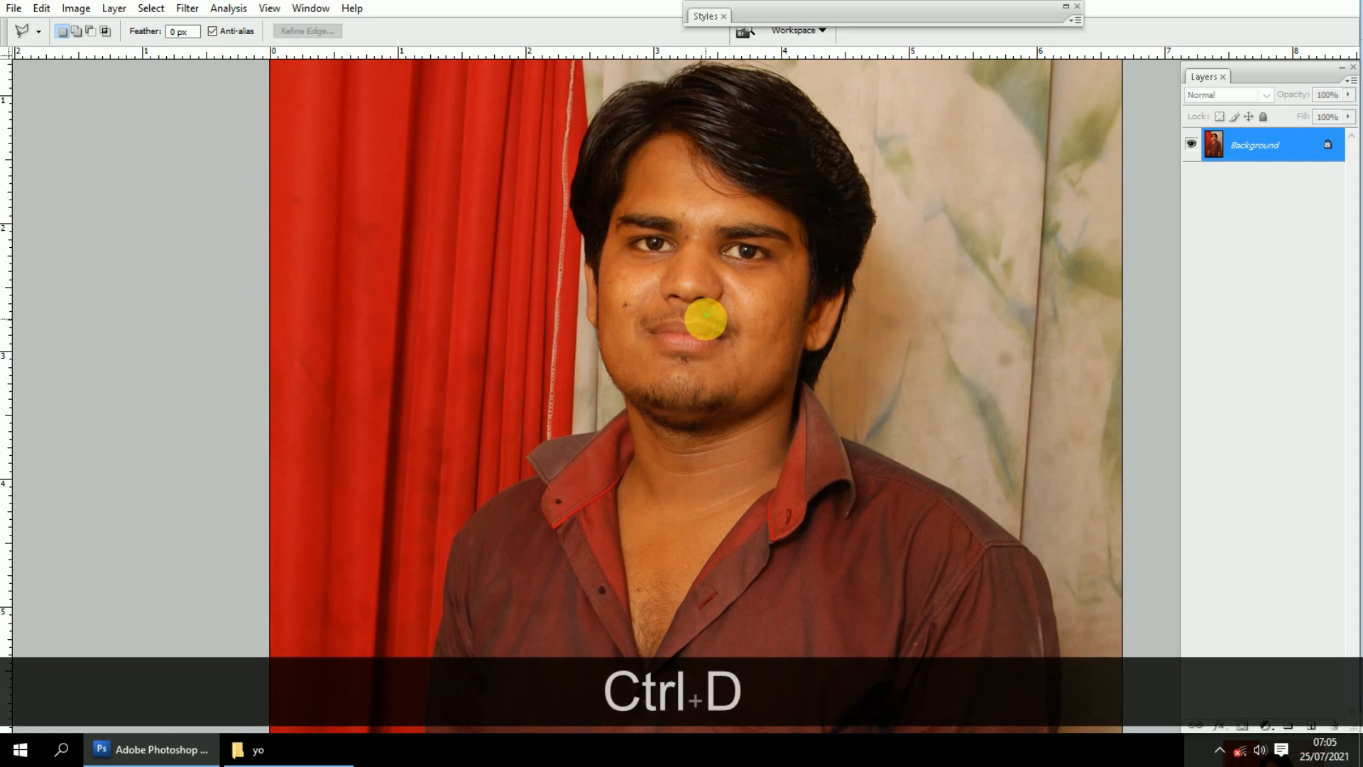
# Outline part of the face from the nose bridge to below the lips with the Patch tool
pyautogui.press('j')
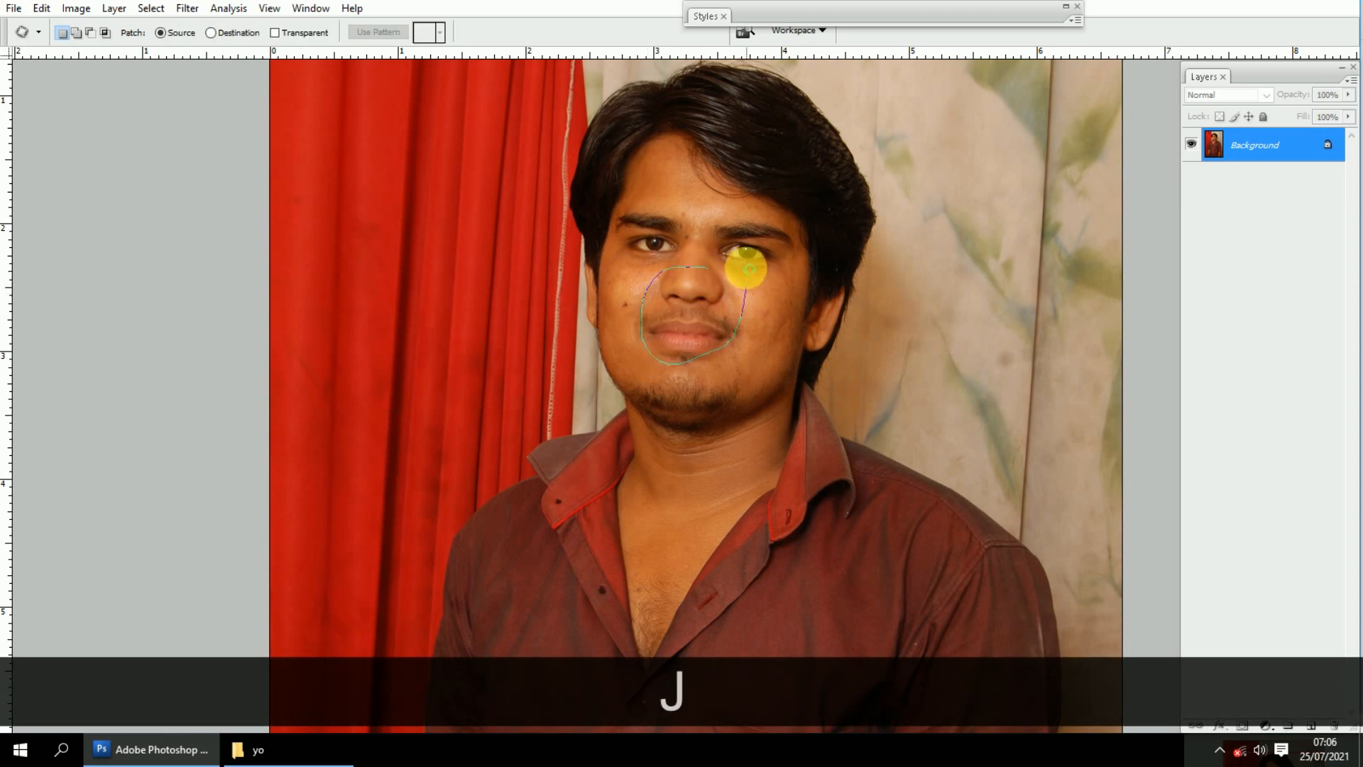
pyautogui.moveTo(693, 166); pyautogui.dragTo(623, 186)
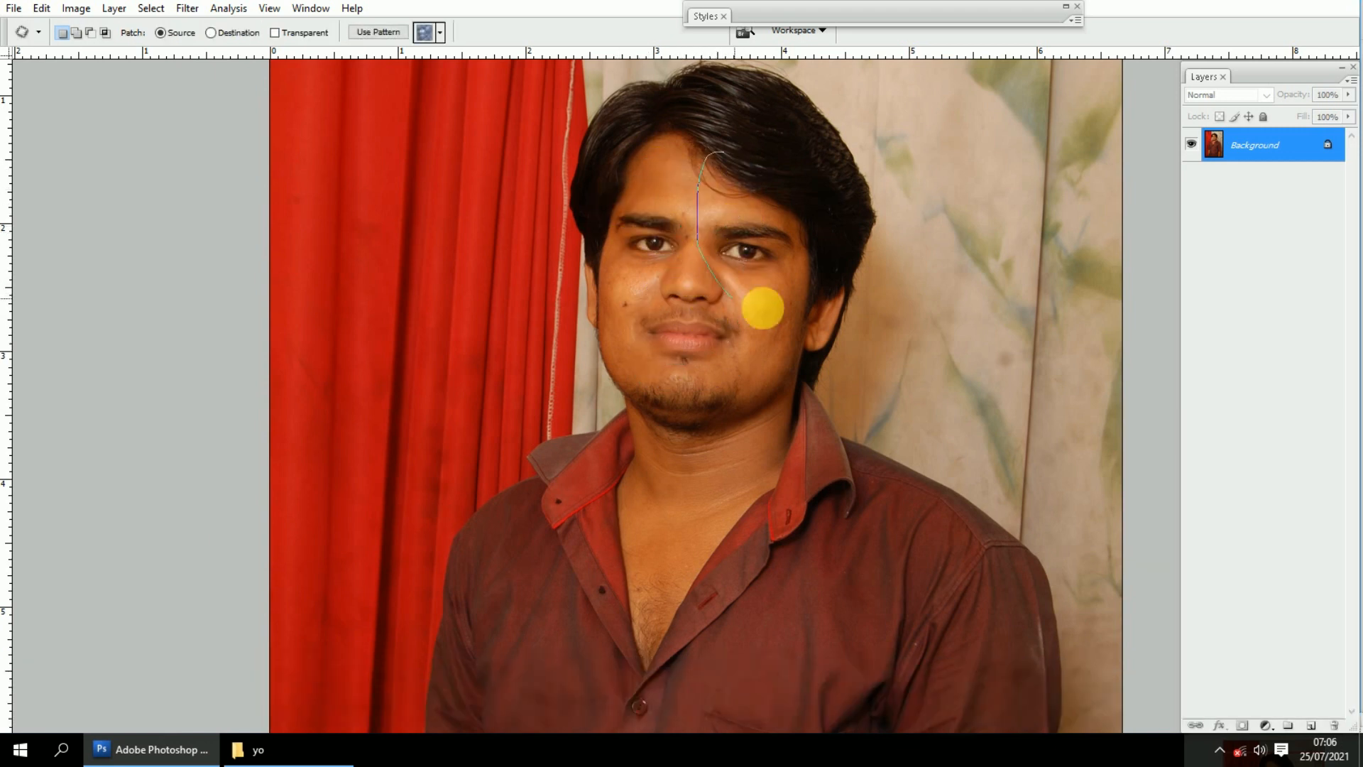
pyautogui.moveTo(626, 324); pyautogui.dragTo(683, 227)
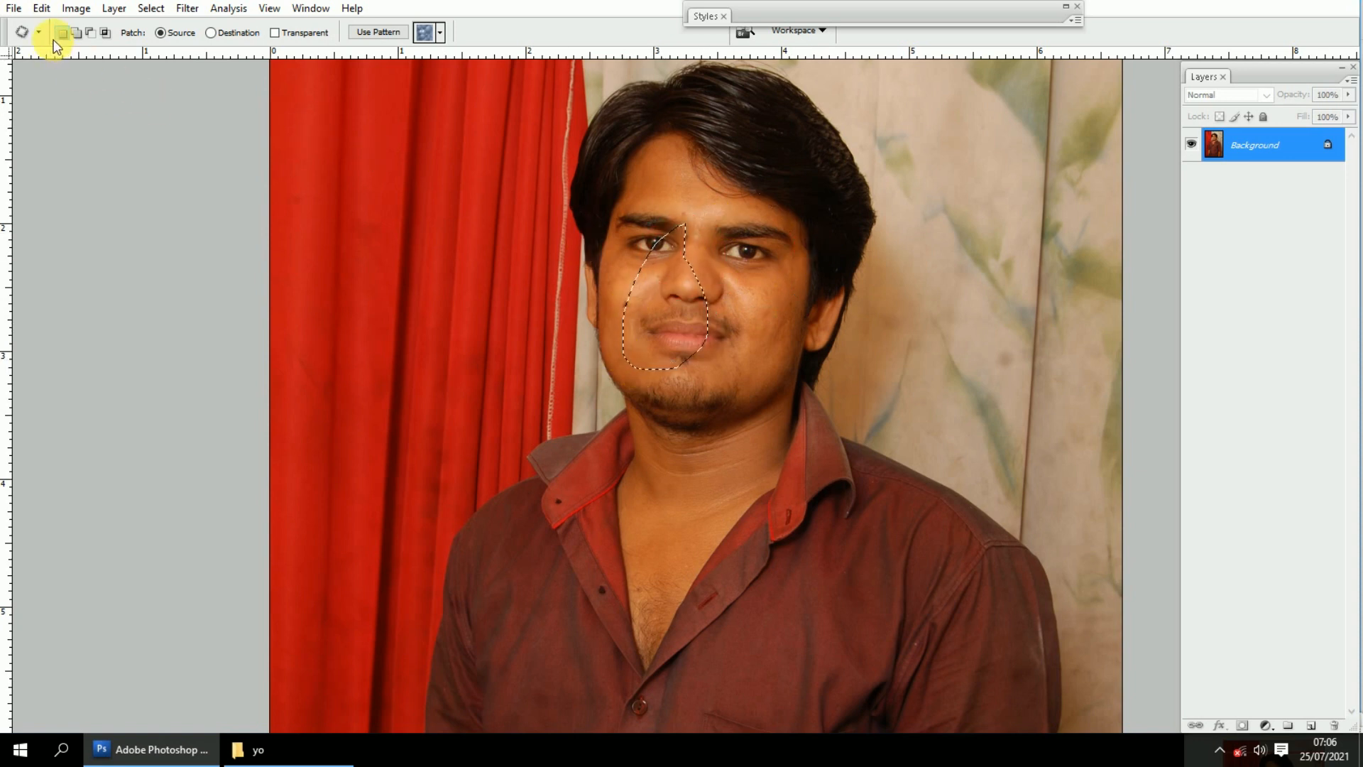
# Add both cheek areas to the Patch selection and try patching it from the chin, neck and collar
pyautogui.click(75, 33)
pyautogui.moveTo(644, 321)
pyautogui.mouseDown()
pyautogui.moveTo(731, 342)
pyautogui.moveTo(737, 258)
pyautogui.mouseUp()
pyautogui.moveTo(704, 270)
pyautogui.mouseDown()
pyautogui.moveTo(796, 316)
pyautogui.moveTo(670, 371)
pyautogui.moveTo(779, 405)
pyautogui.mouseUp()
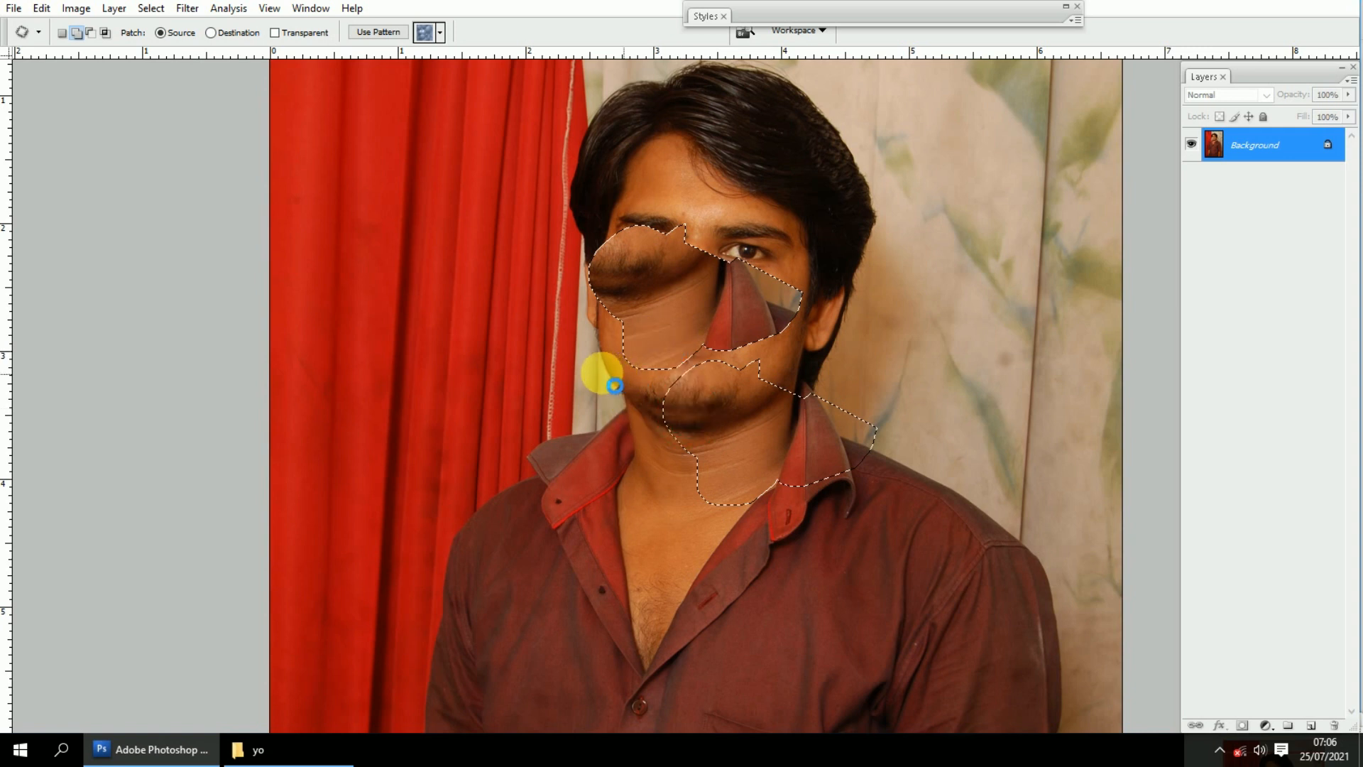
# Undo the patch applied to the face and clear the selection
pyautogui.press('Escape')
pyautogui.press('Escape')
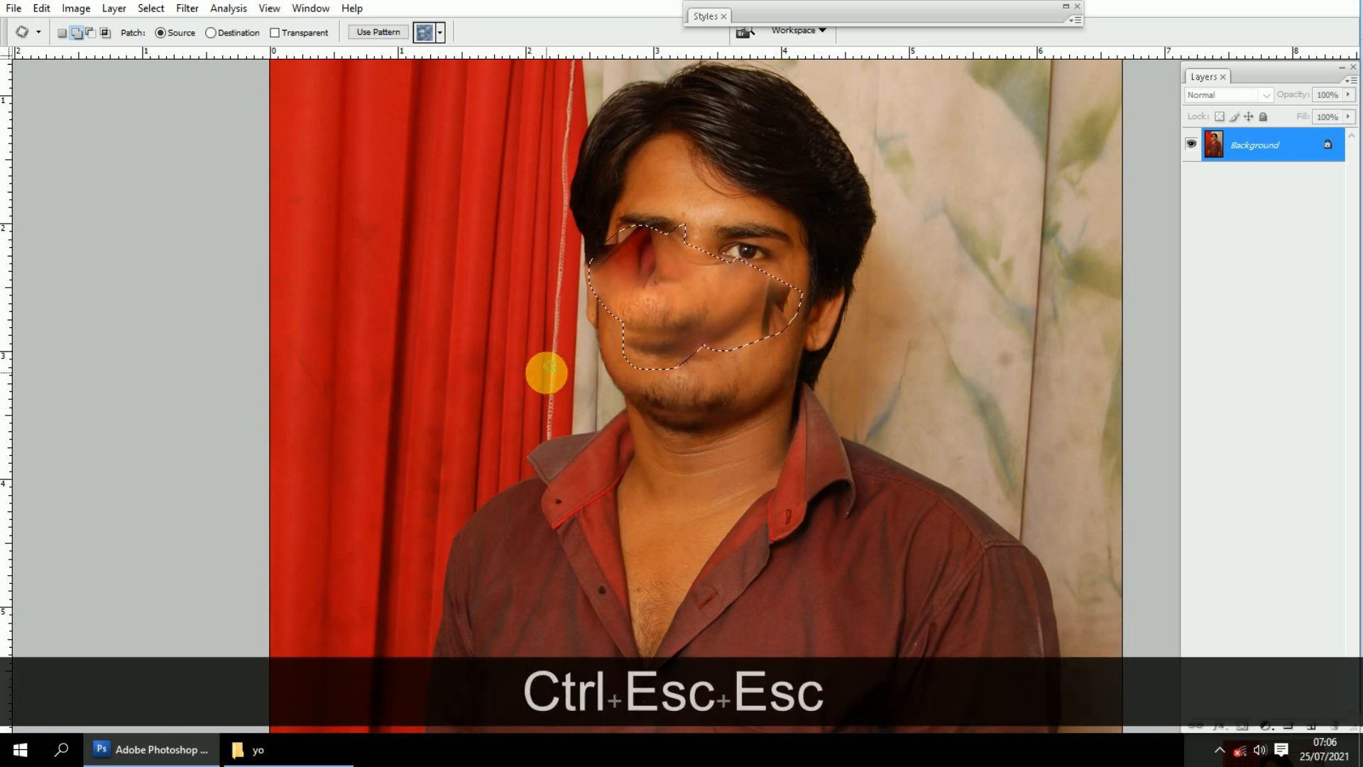
pyautogui.hotkey('ctrl', 'alt', 'z')
pyautogui.hotkey('ctrl', 'alt', 'z')
pyautogui.hotkey('ctrl', 'alt', 'z')
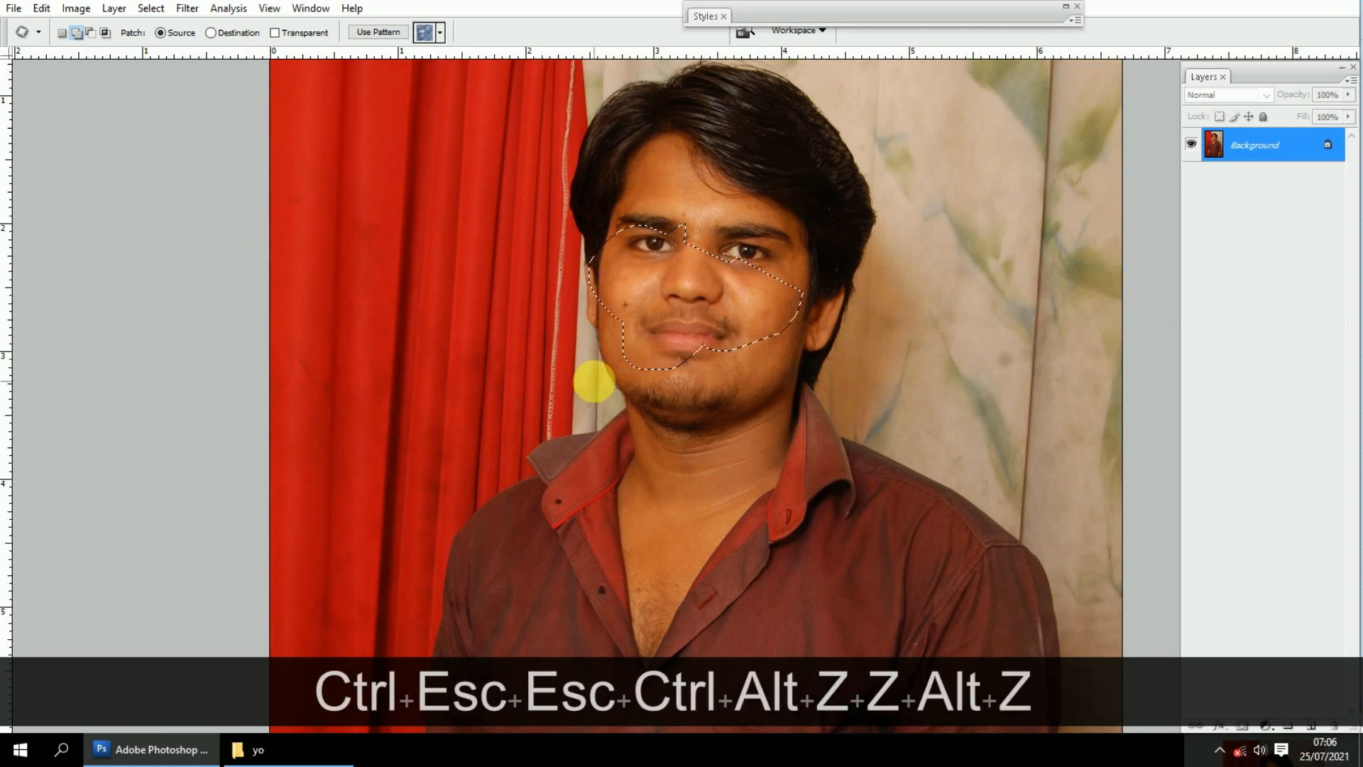
pyautogui.hotkey('ctrl', 'd')
# Draw a rectangular marquee over the face and upper chest, add smaller rectangles around its edges, and clear the selection
pyautogui.press('m')
pyautogui.press('m')
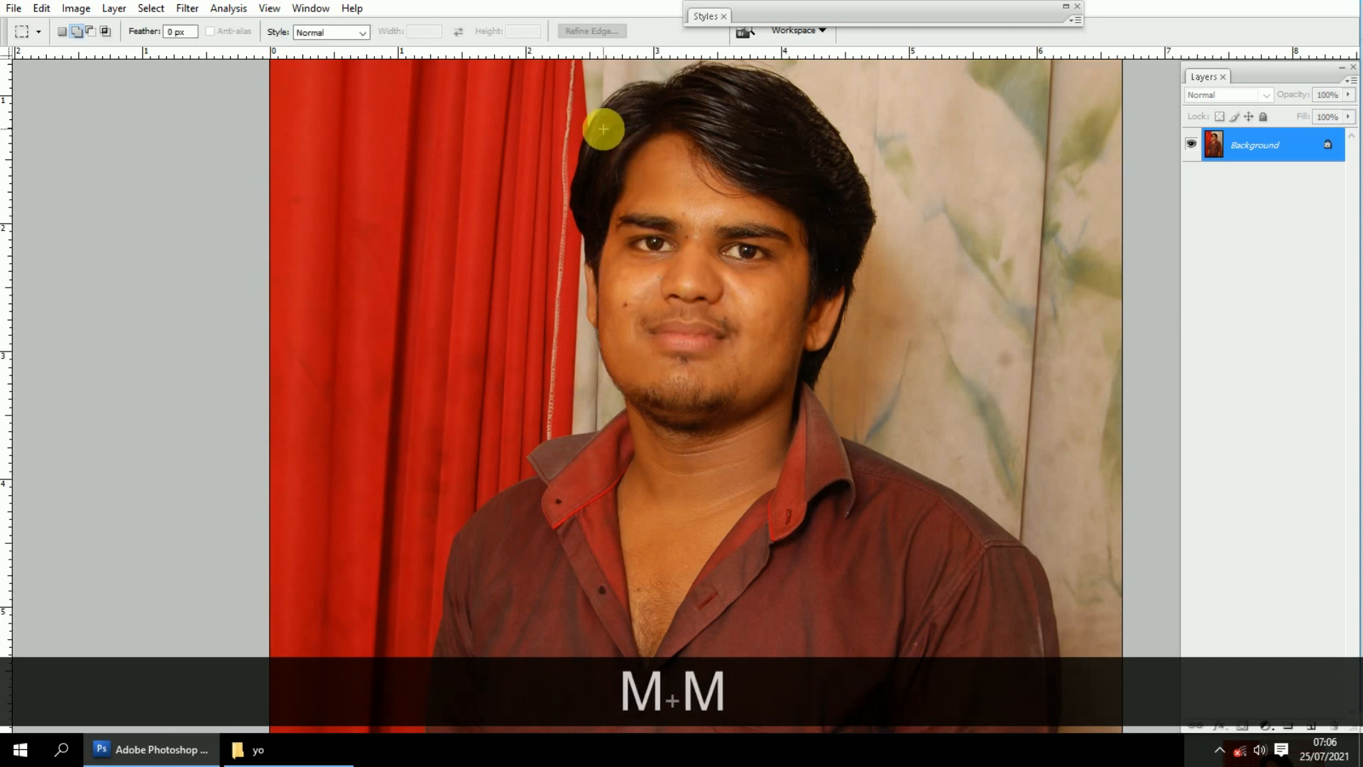
pyautogui.moveTo(812, 564); pyautogui.dragTo(838, 605)
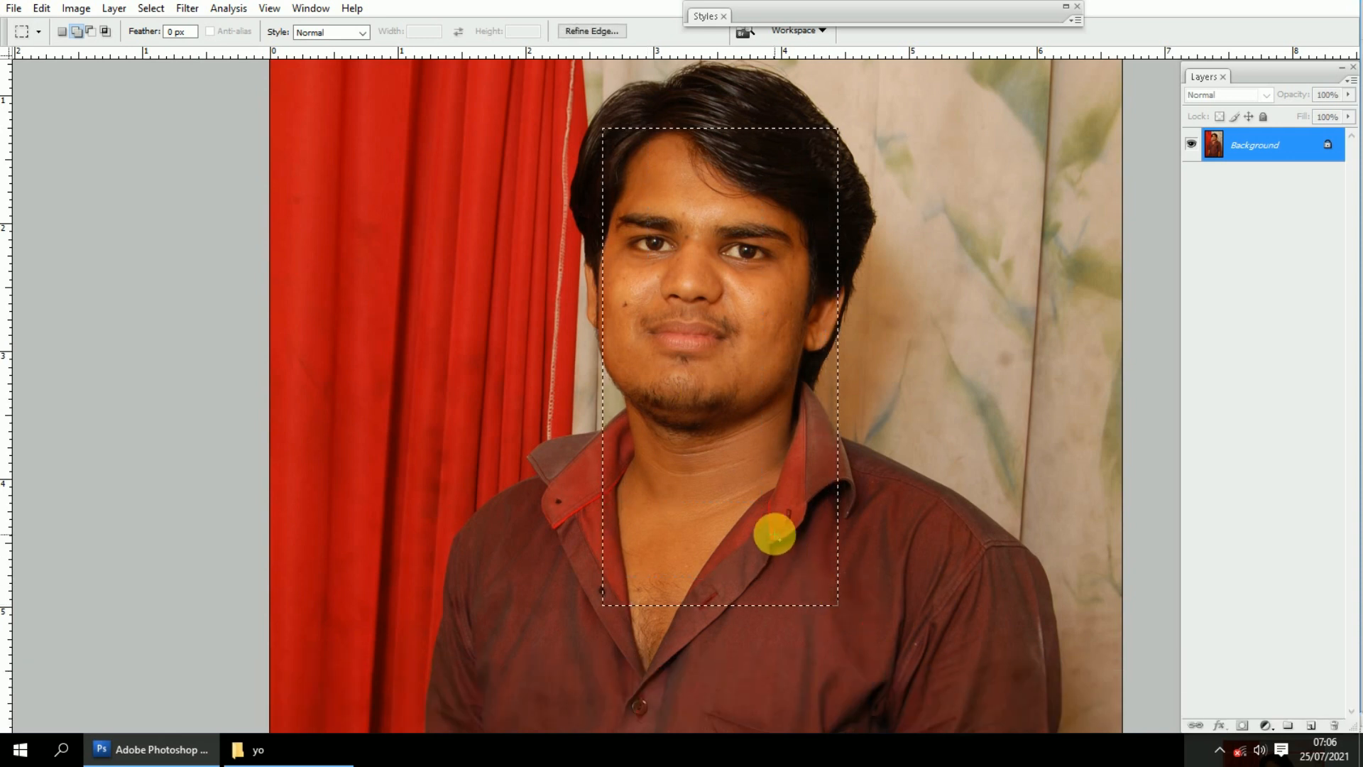
pyautogui.moveTo(575, 207); pyautogui.dragTo(618, 372)
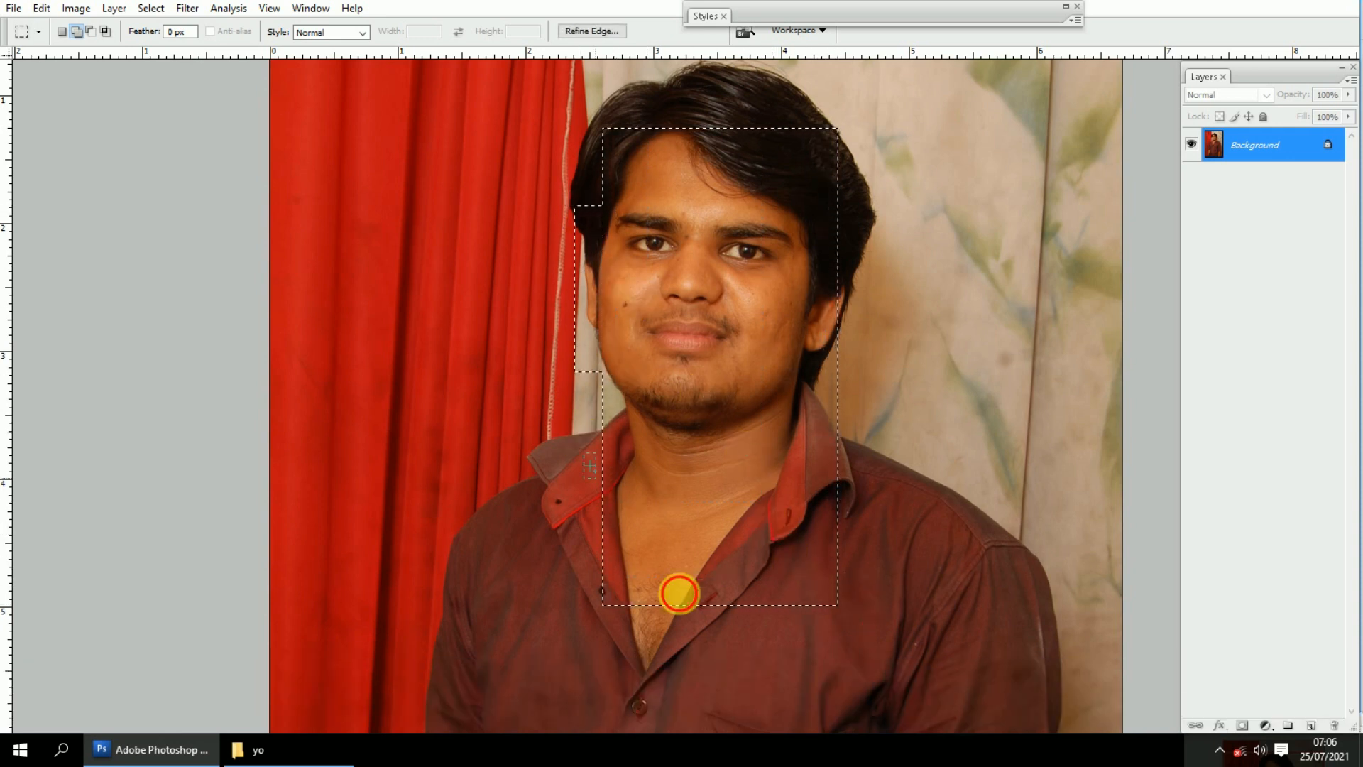
pyautogui.moveTo(664, 607); pyautogui.dragTo(632, 665)
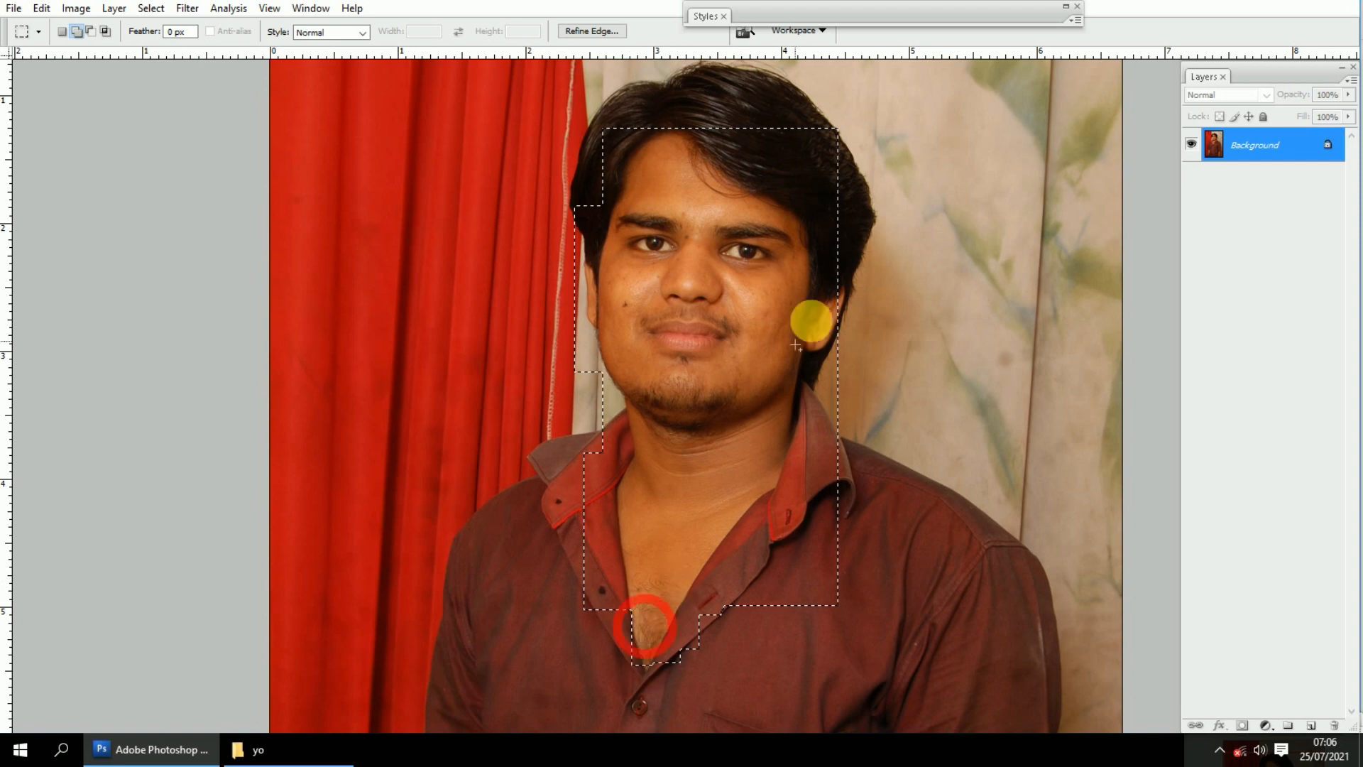
pyautogui.moveTo(853, 229); pyautogui.dragTo(878, 370)
pyautogui.moveTo(598, 117); pyautogui.dragTo(703, 184)
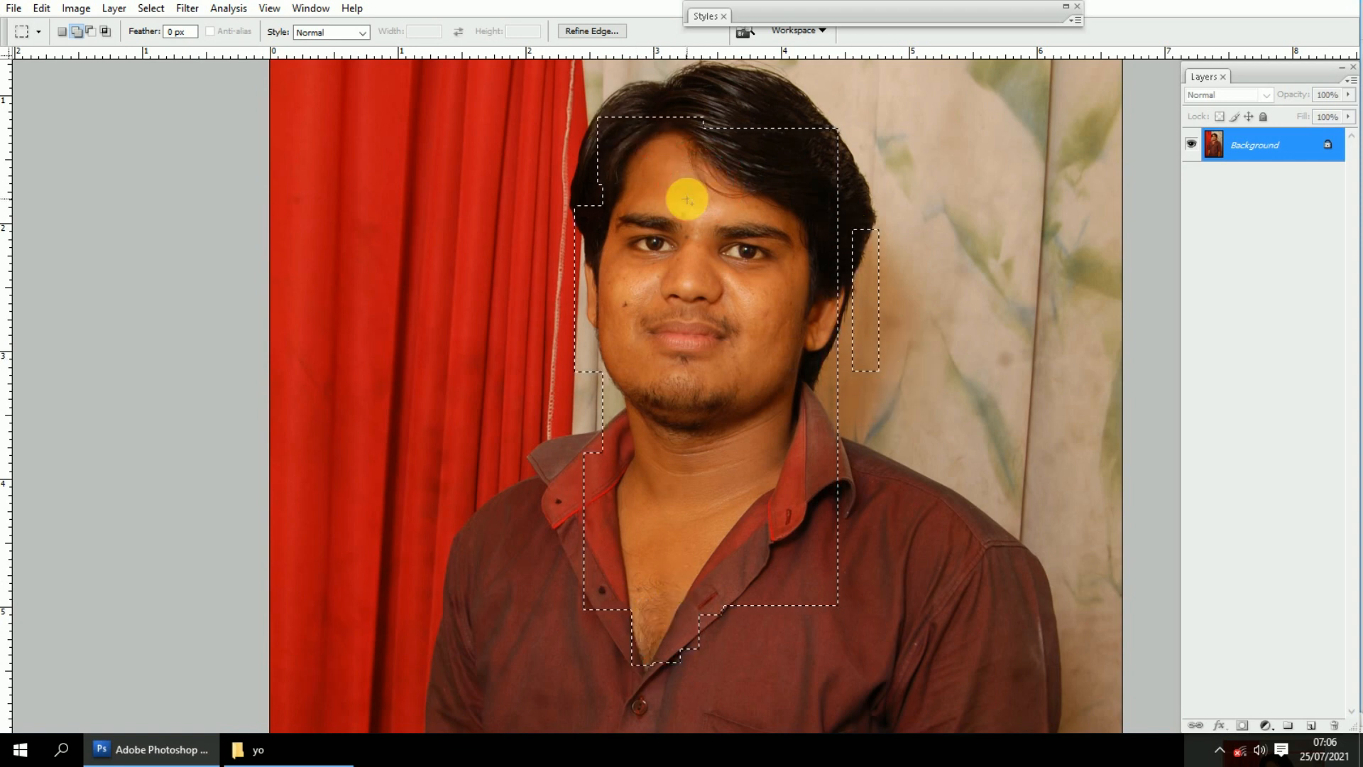
pyautogui.hotkey('ctrl', 'd')
# Draw an elliptical marquee around the face and neck, reposition it over the head, and clear the selection
pyautogui.hotkey('shift', 'm')
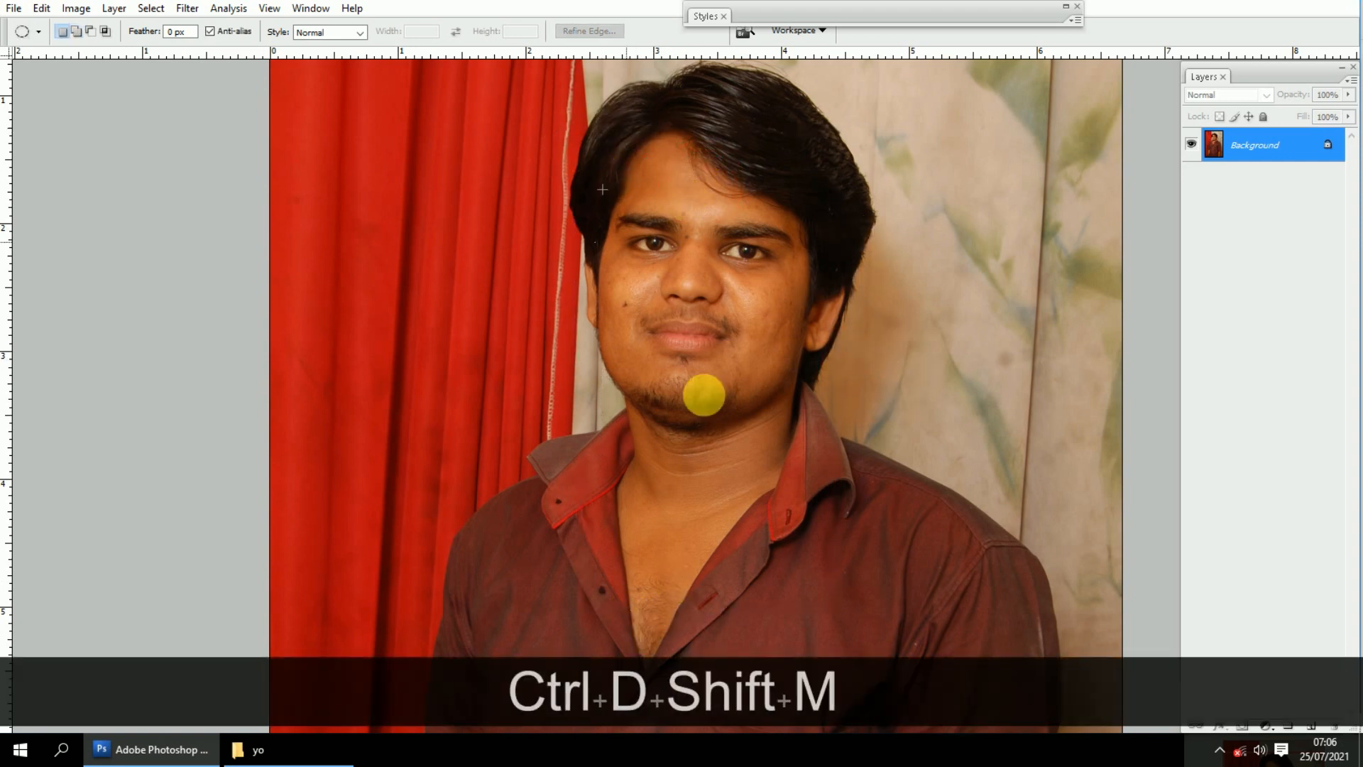
pyautogui.moveTo(602, 189); pyautogui.dragTo(885, 618)
pyautogui.moveTo(749, 413); pyautogui.dragTo(710, 387)
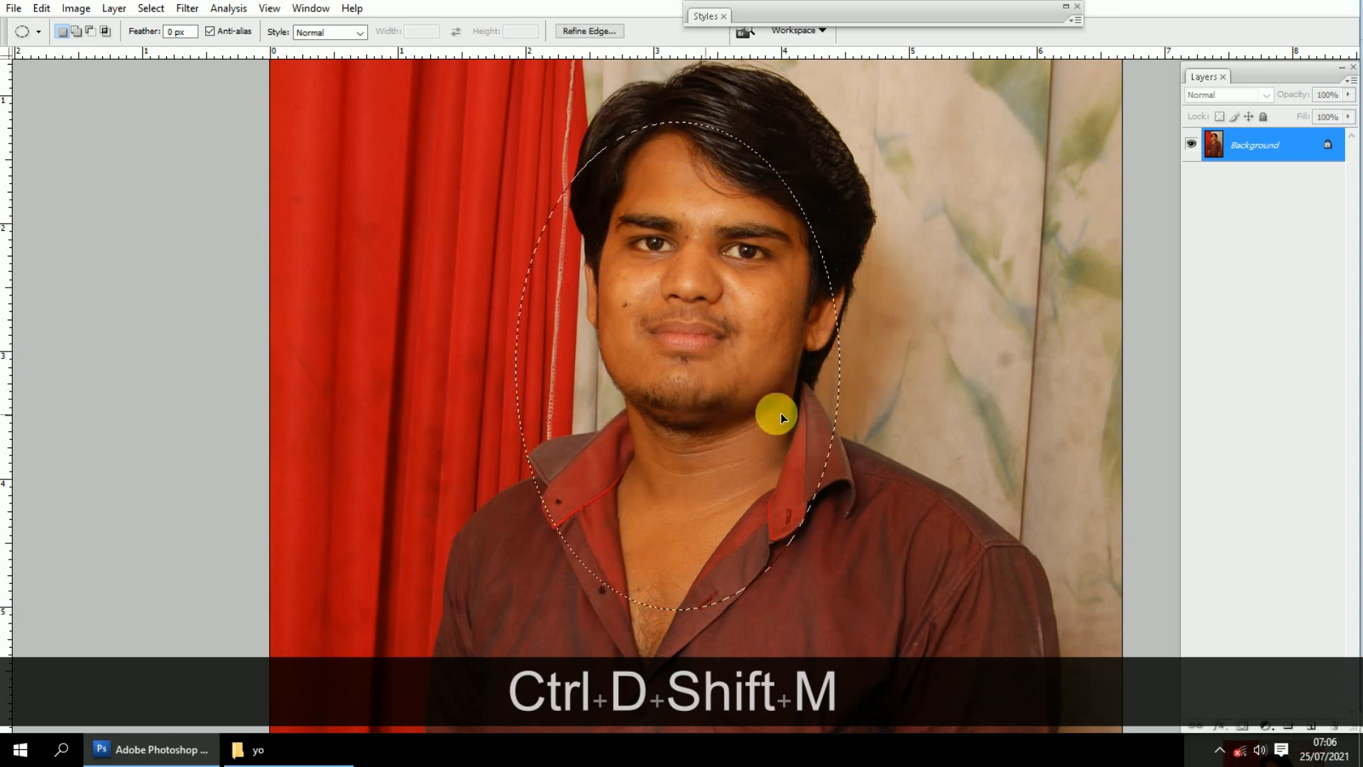
pyautogui.moveTo(782, 417); pyautogui.dragTo(771, 410)
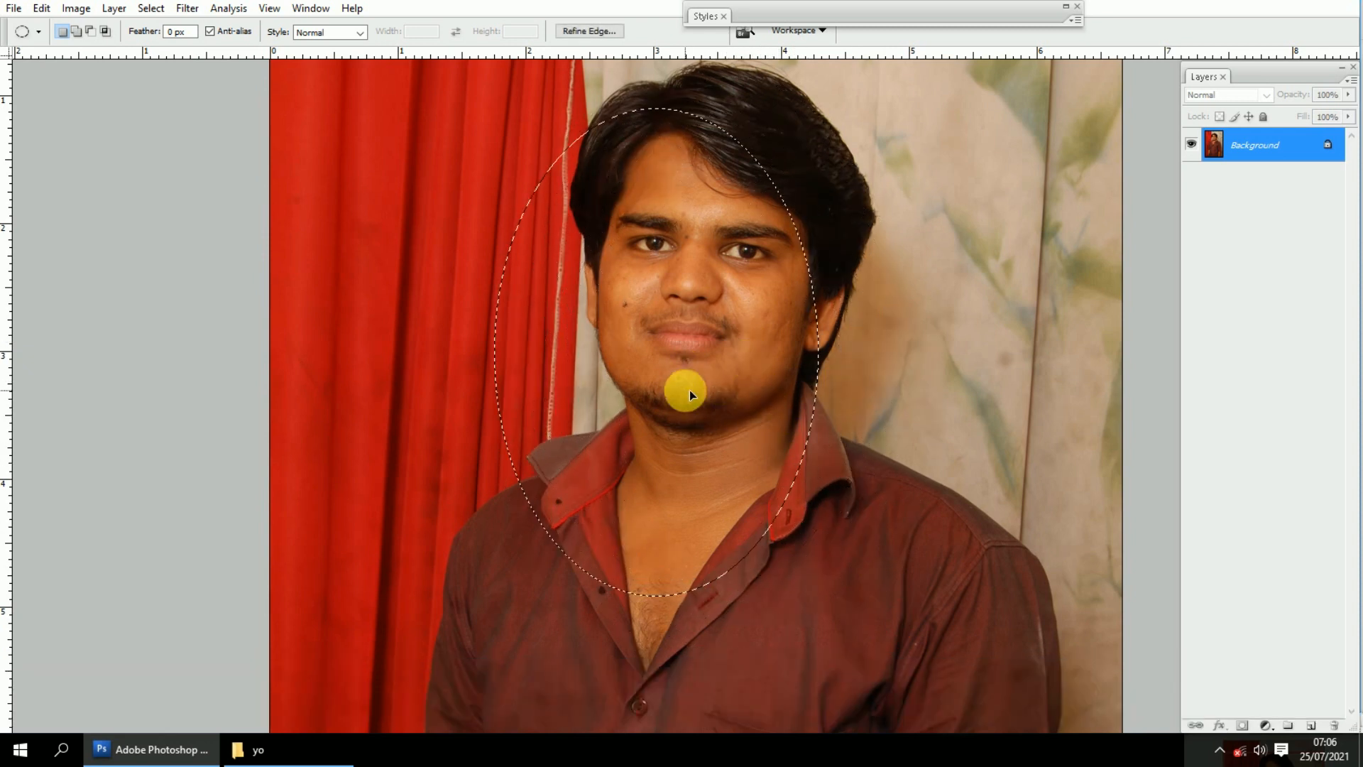
pyautogui.moveTo(689, 389)
pyautogui.mouseDown()
pyautogui.moveTo(754, 391)
pyautogui.moveTo(699, 389)
pyautogui.mouseUp()
pyautogui.moveTo(765, 317); pyautogui.dragTo(746, 342)
pyautogui.hotkey('ctrl', 'd')
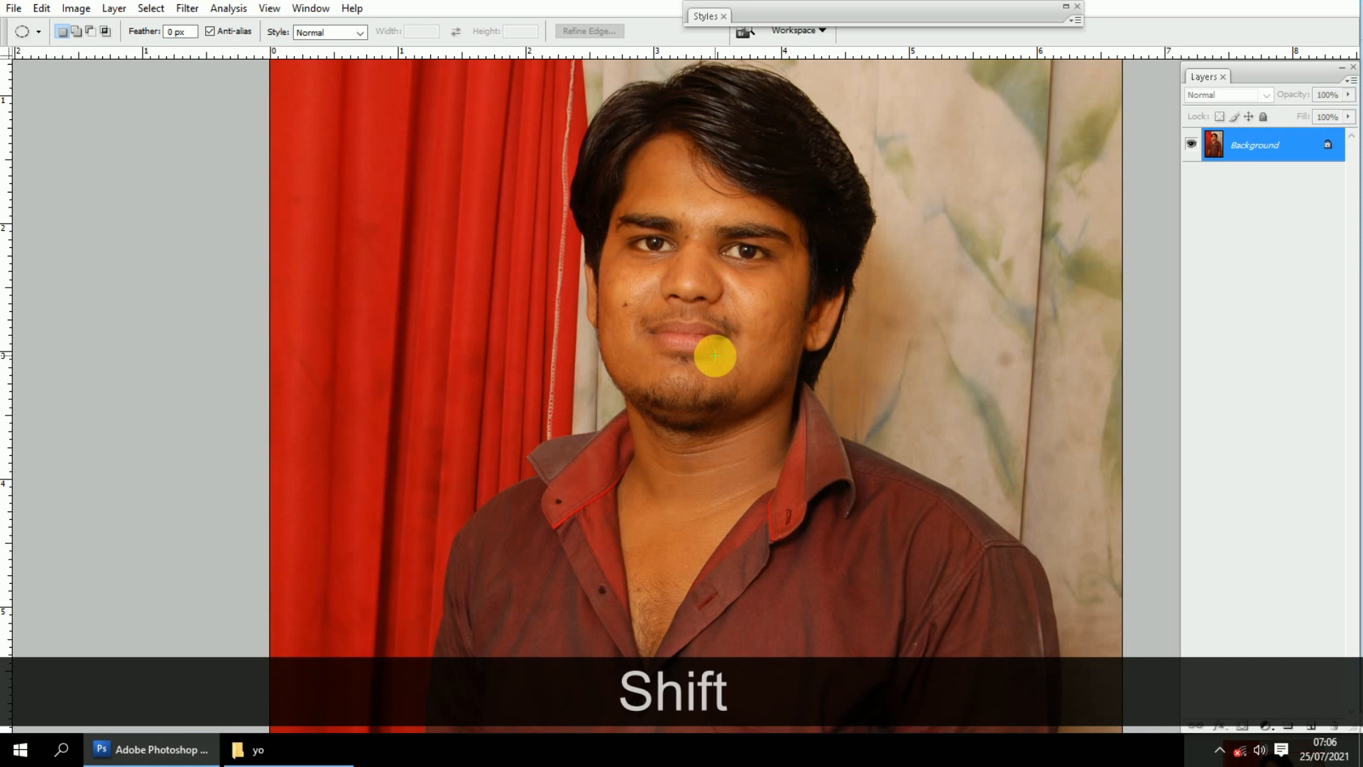
# Examine the face up close and return to a view of the whole portrait
pyautogui.hotkey('shift', 'm')
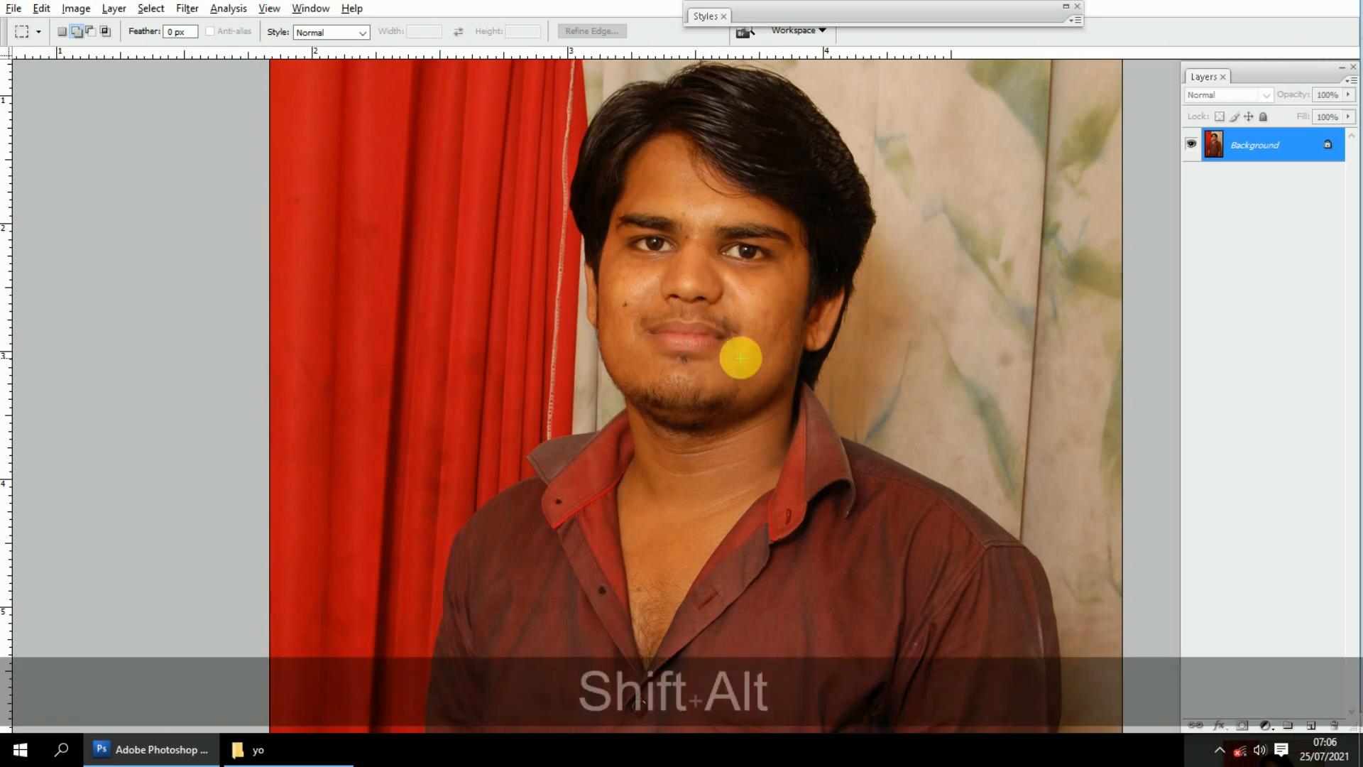
pyautogui.scroll(4, 739, 360)
pyautogui.moveTo(706, 322); pyautogui.dragTo(687, 406)
pyautogui.scroll(-2, 663, 365)
pyautogui.moveTo(497, 370); pyautogui.dragTo(554, 415)
pyautogui.moveTo(421, 355)
pyautogui.mouseDown()
pyautogui.moveTo(420, 378)
pyautogui.moveTo(433, 353)
pyautogui.mouseUp()
pyautogui.moveTo(688, 365); pyautogui.dragTo(664, 378)
pyautogui.moveTo(621, 135); pyautogui.dragTo(578, 320)
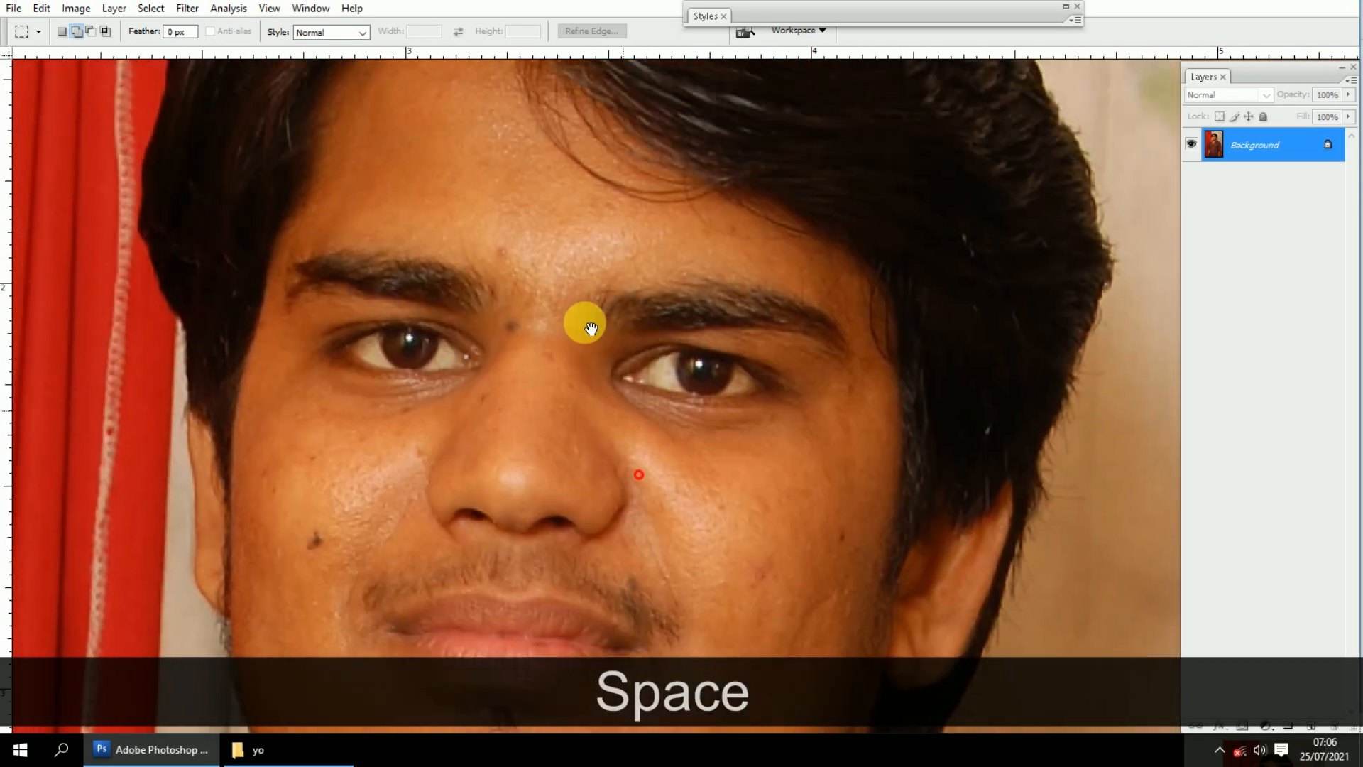
pyautogui.moveTo(874, 341); pyautogui.dragTo(787, 287)
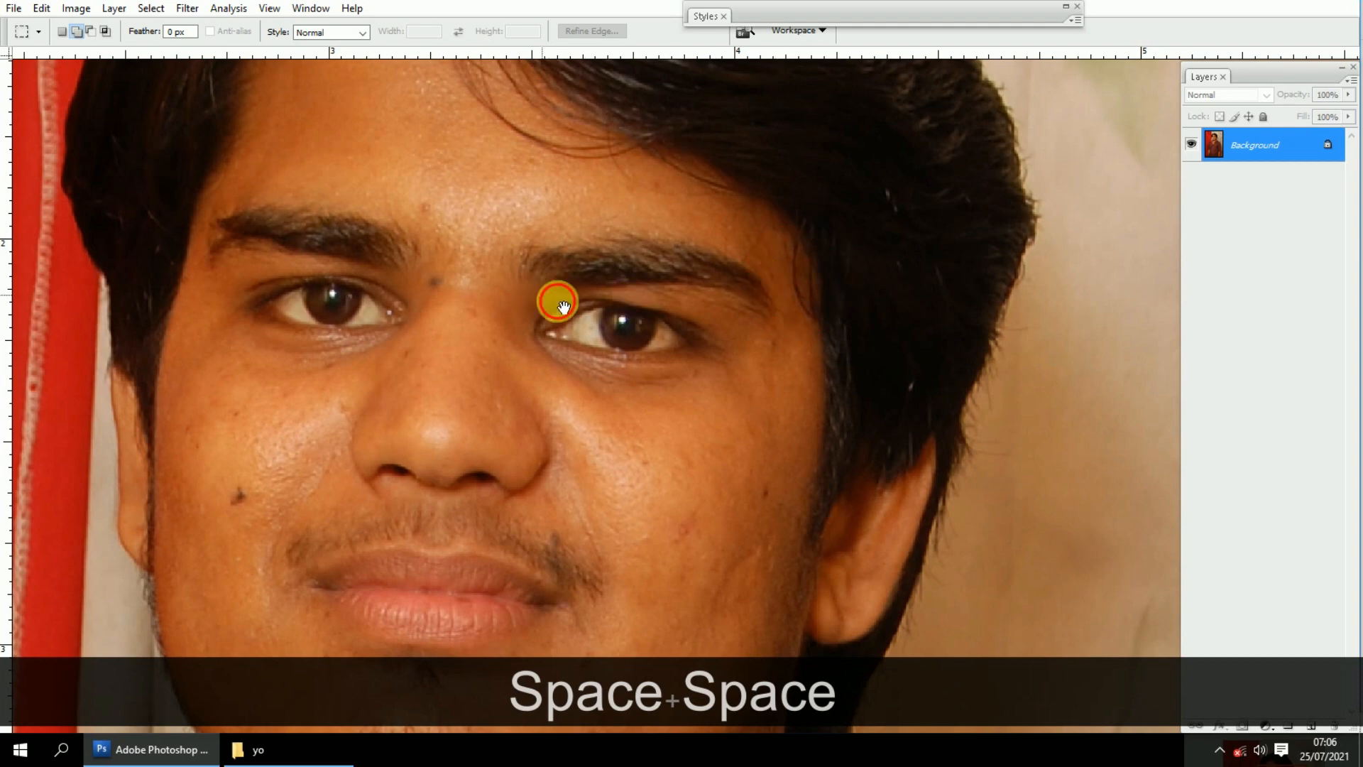
pyautogui.moveTo(557, 301); pyautogui.dragTo(609, 299)
pyautogui.keyDown('alt'); pyautogui.click(609, 298); pyautogui.keyUp('alt')
pyautogui.moveTo(681, 332)
pyautogui.mouseDown()
pyautogui.moveTo(678, 303)
pyautogui.moveTo(642, 320)
pyautogui.moveTo(674, 324)
pyautogui.mouseUp()
pyautogui.press('ctrl')
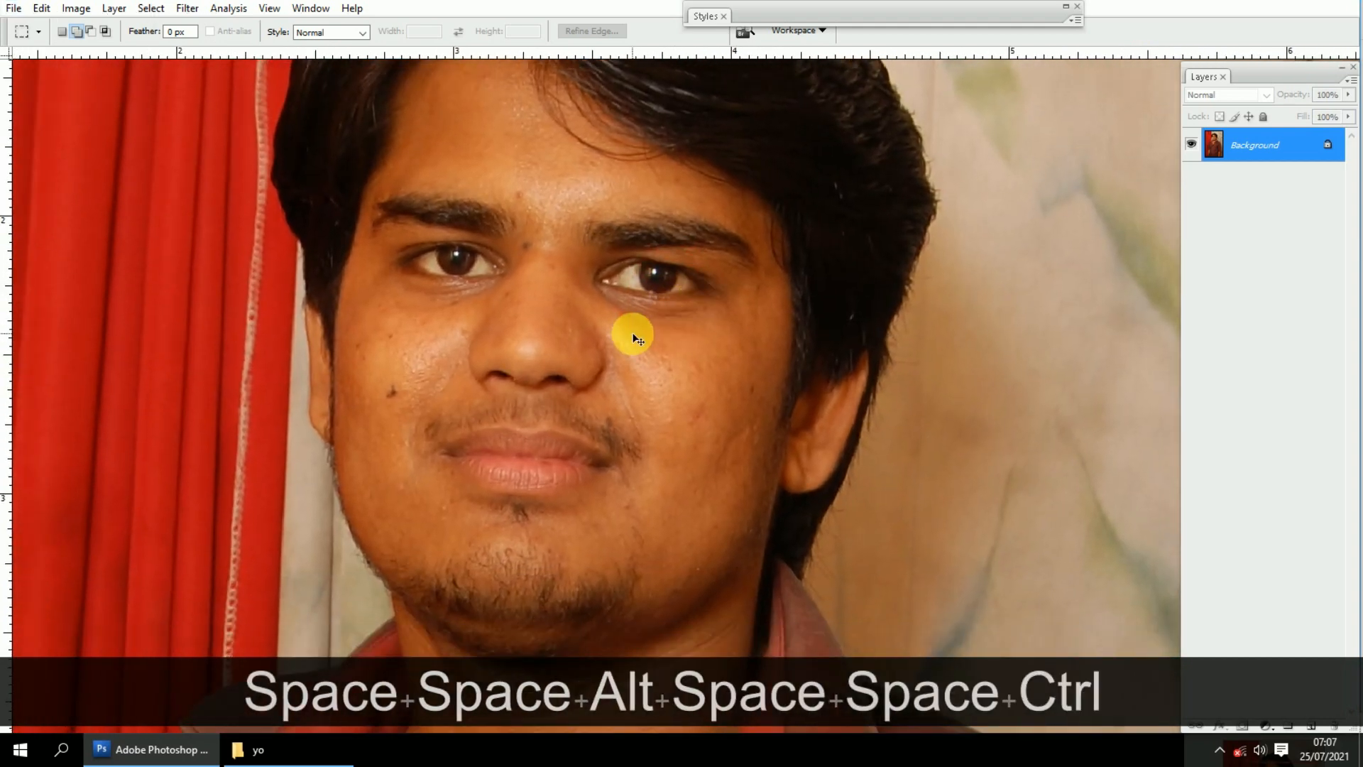
pyautogui.press('ctrl+KP_0')
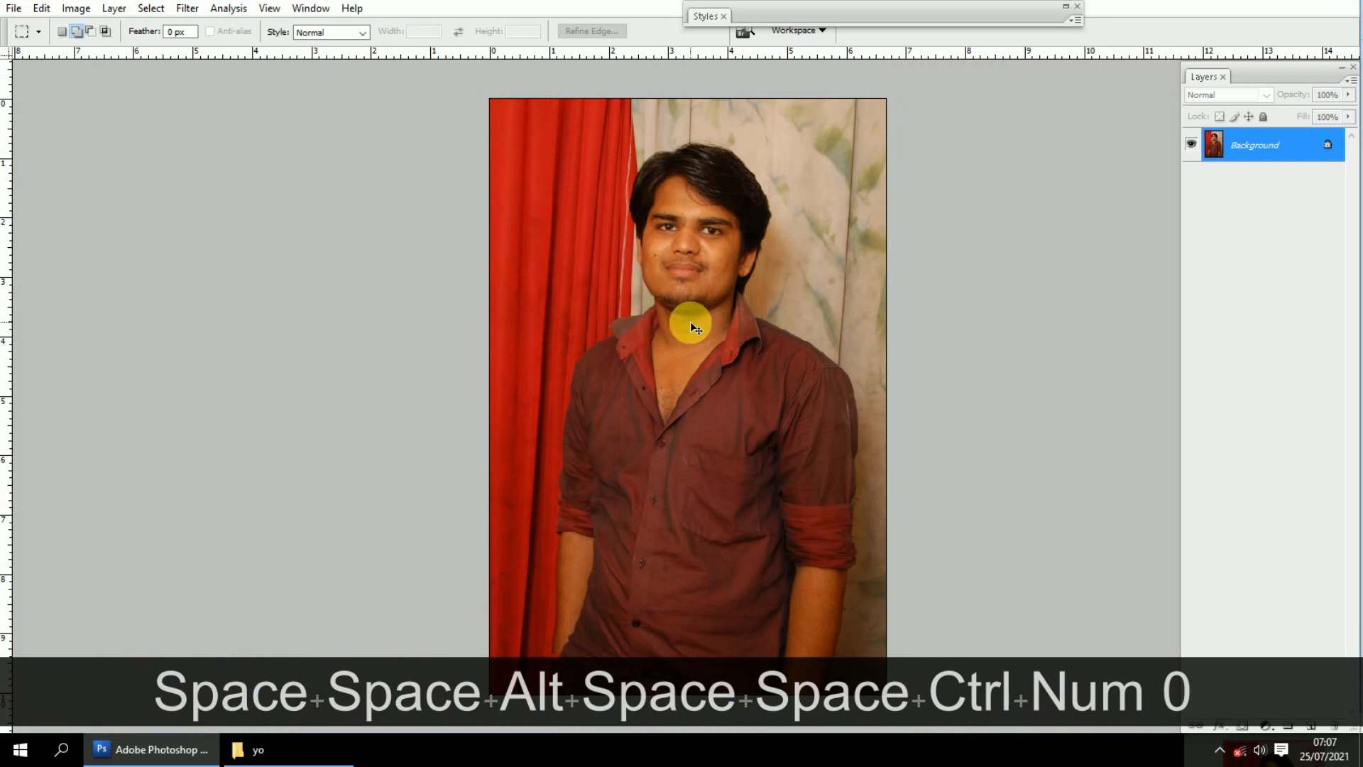
# Try brightening the whole portrait in Curves with a point at input 115, output 158, and discard the adjustment
pyautogui.hotkey('ctrl', 'm')
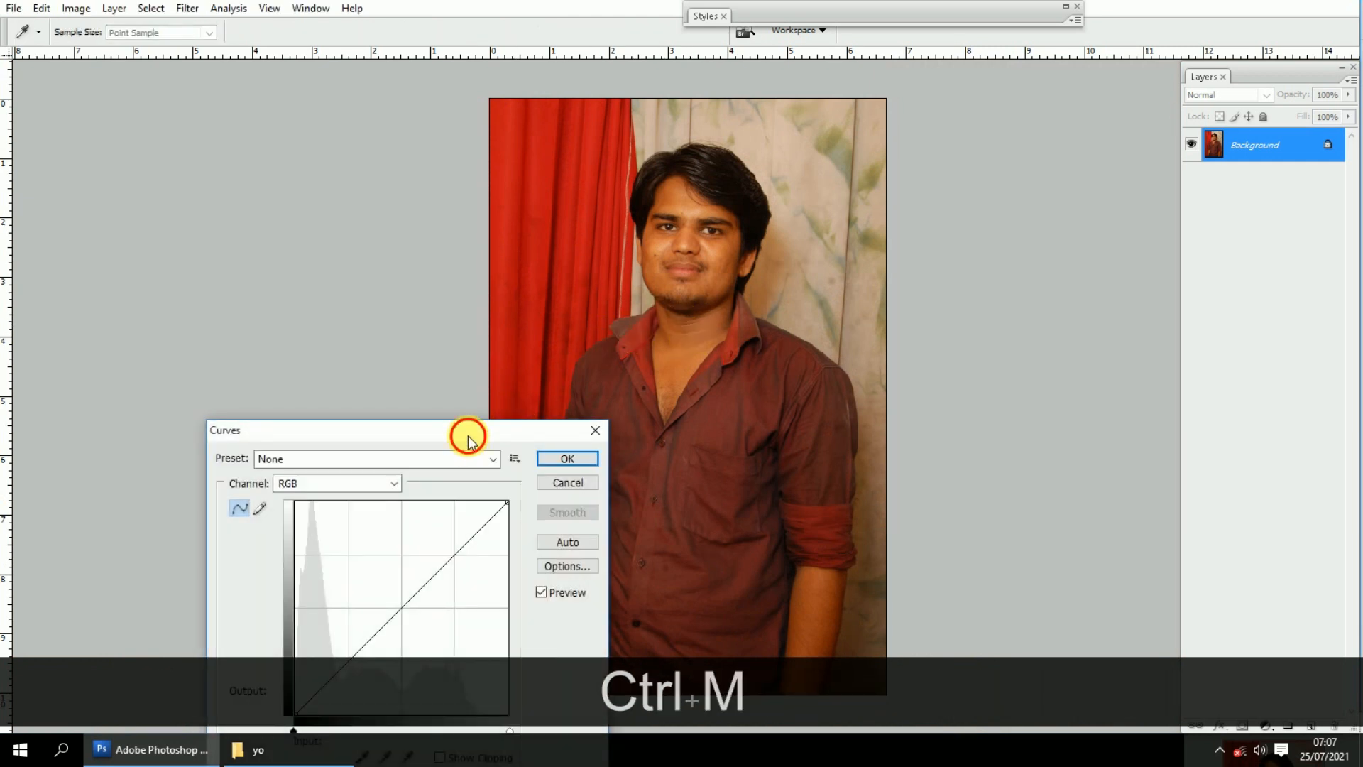
pyautogui.moveTo(468, 438); pyautogui.dragTo(387, 173)
pyautogui.moveTo(320, 347)
pyautogui.mouseDown()
pyautogui.moveTo(301, 292)
pyautogui.moveTo(303, 325)
pyautogui.mouseUp()
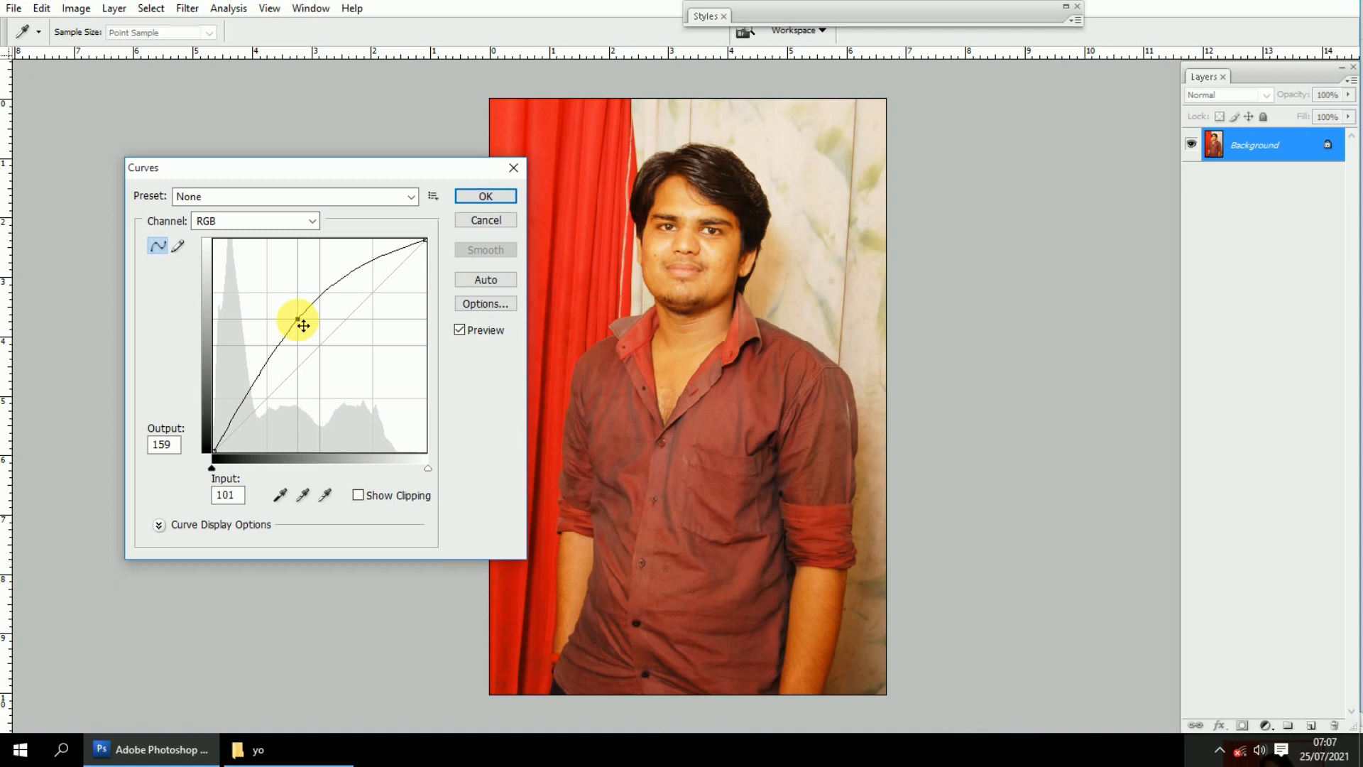
pyautogui.moveTo(303, 325); pyautogui.dragTo(314, 325)
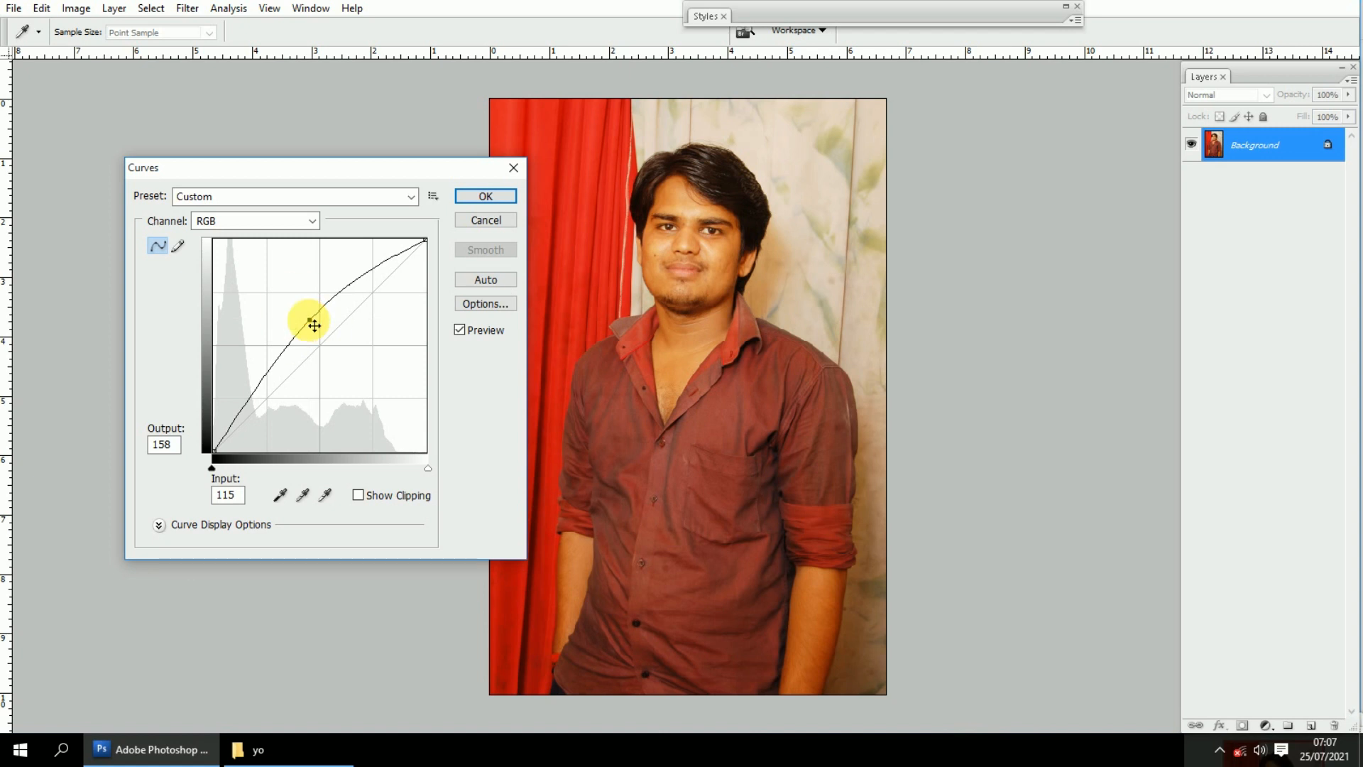
pyautogui.click(477, 221)
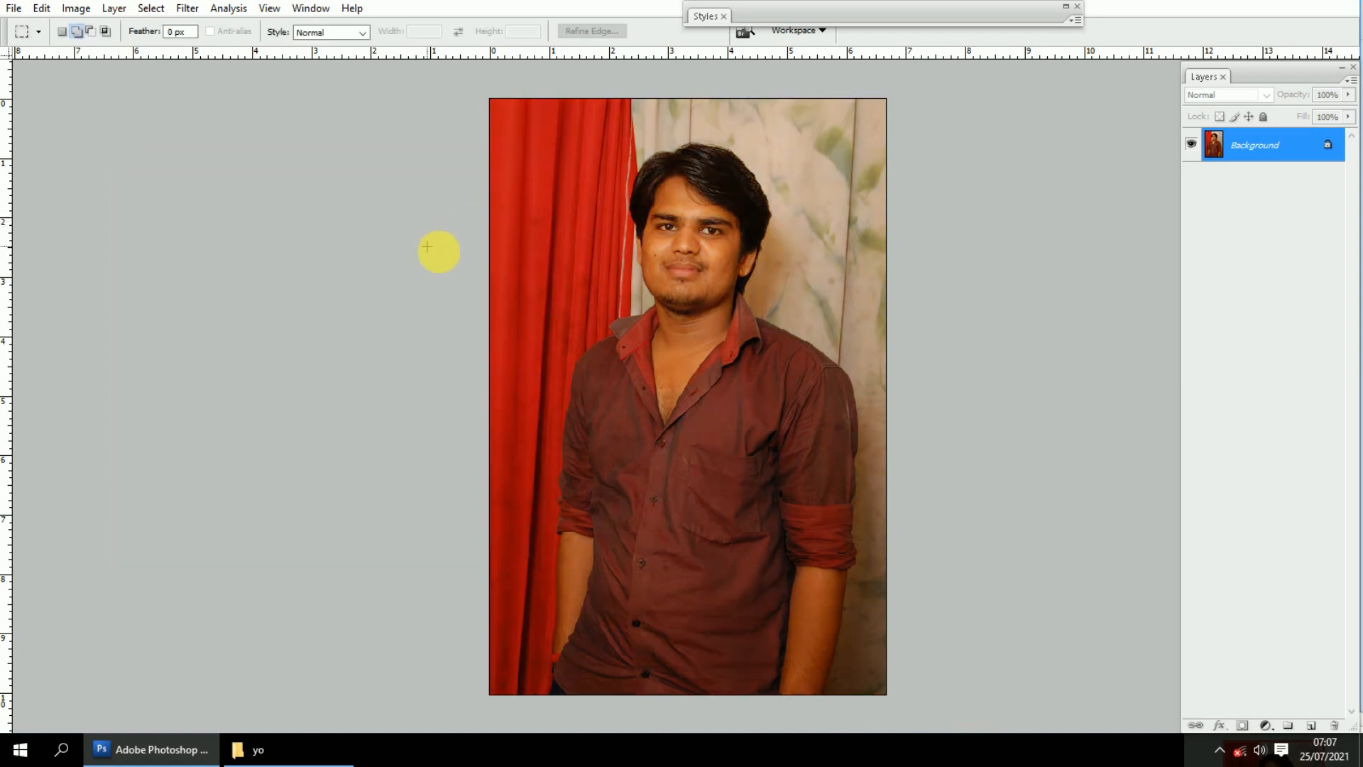
# Select the facial skin from the forehead down with the Magic Wand at tolerance 32
pyautogui.scroll(3, 693, 250)
pyautogui.moveTo(671, 249); pyautogui.dragTo(716, 362)
pyautogui.press('w')
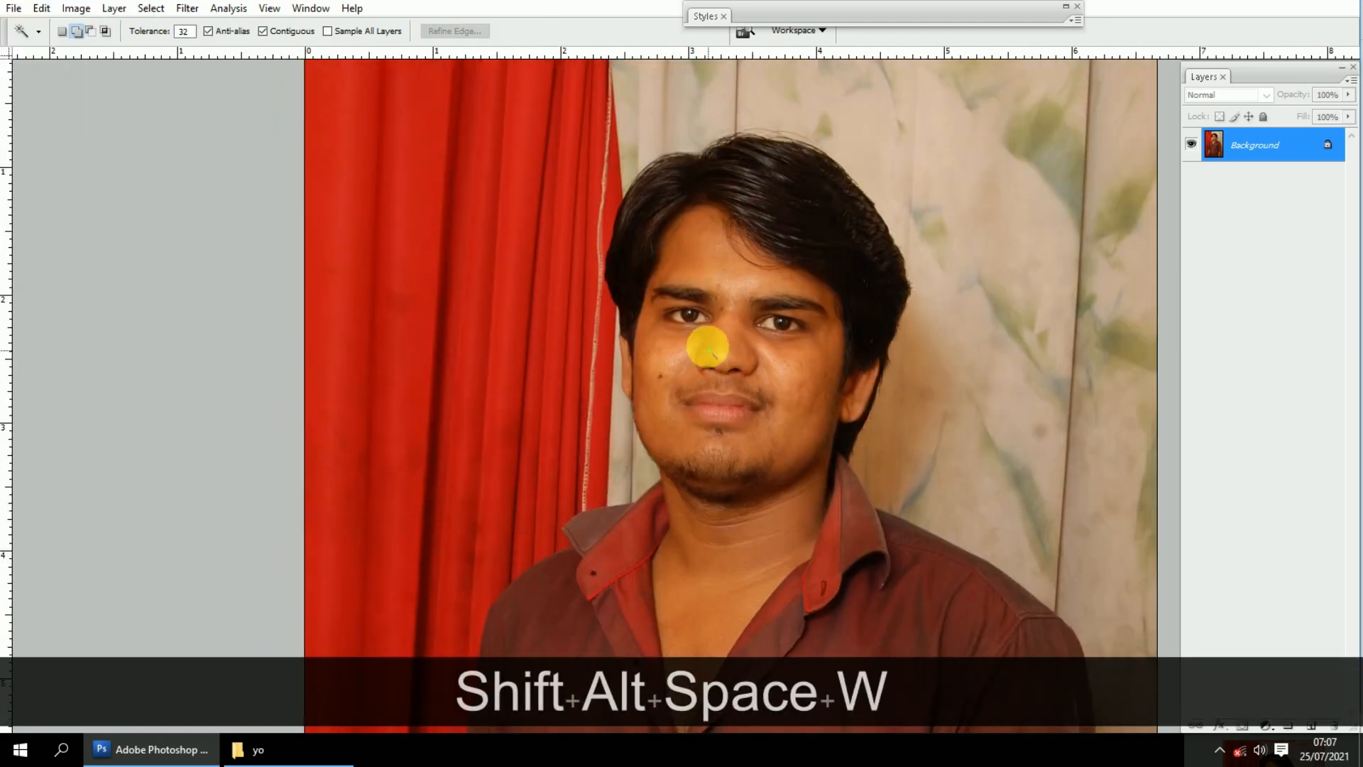
pyautogui.scroll(1, 657, 289)
pyautogui.scroll(3, 658, 289)
pyautogui.moveTo(696, 298); pyautogui.dragTo(685, 244)
pyautogui.moveTo(674, 426); pyautogui.dragTo(721, 181)
pyautogui.moveTo(735, 394); pyautogui.dragTo(728, 280)
pyautogui.click(730, 268)
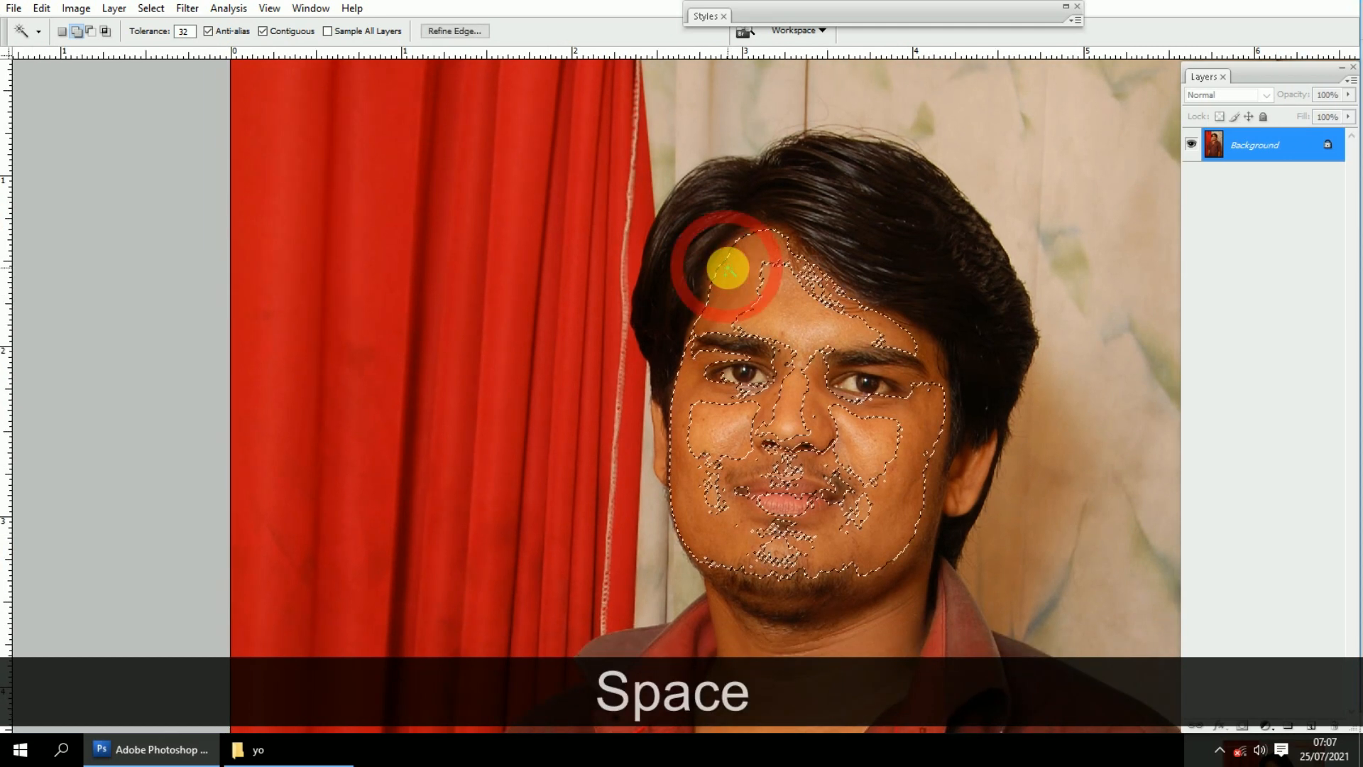
# Try extending the Magic Wand selection to the shadowed area under the chin, and undo the additions
pyautogui.moveTo(923, 496); pyautogui.dragTo(911, 438)
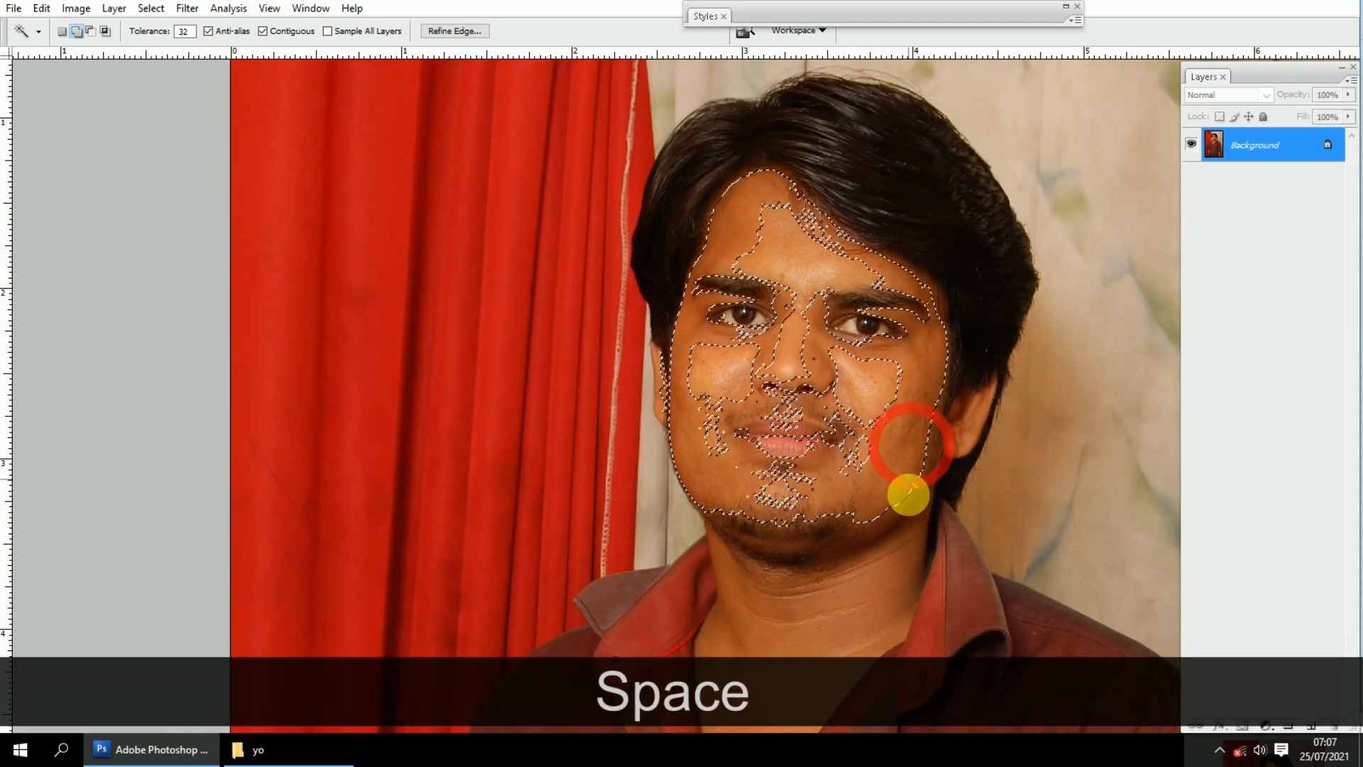
pyautogui.click(816, 566)
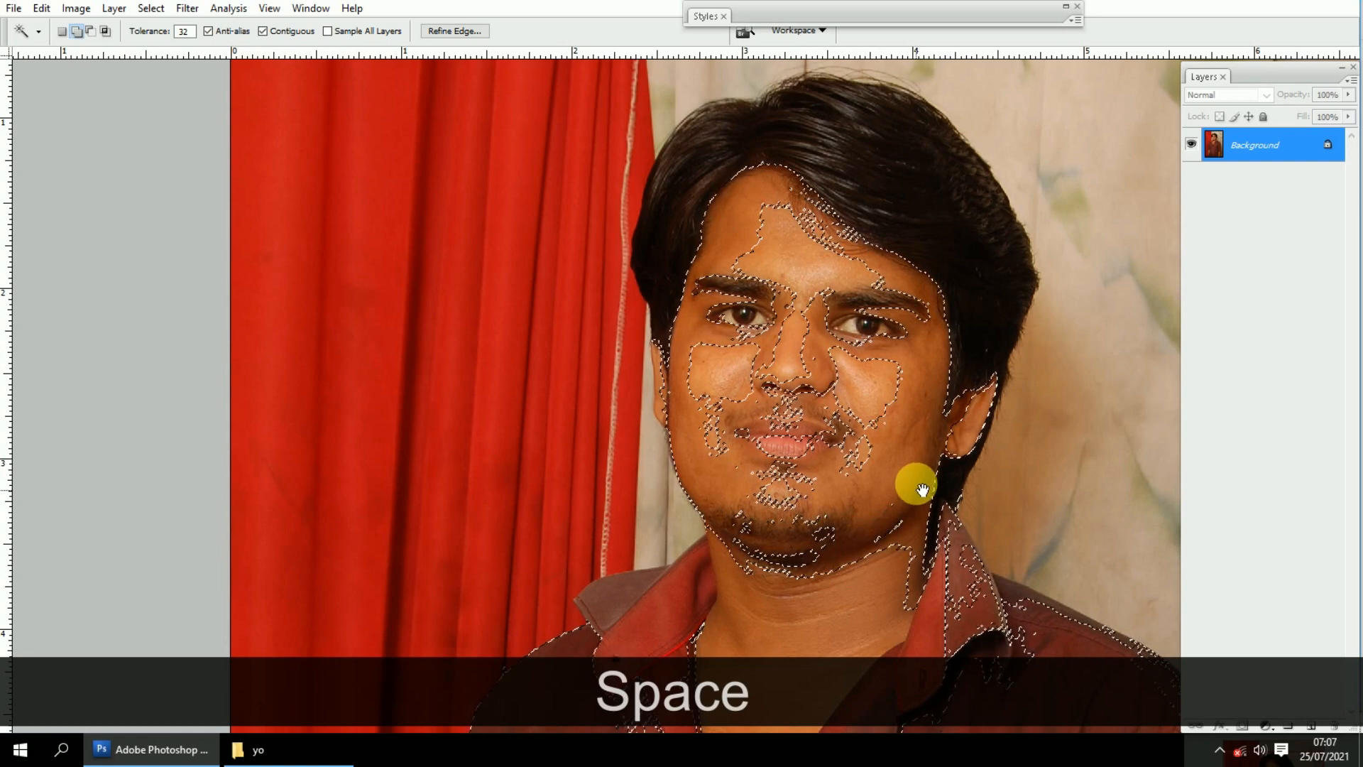
pyautogui.moveTo(940, 374); pyautogui.dragTo(801, 268)
pyautogui.keyDown('alt'); pyautogui.click(774, 300); pyautogui.keyUp('alt')
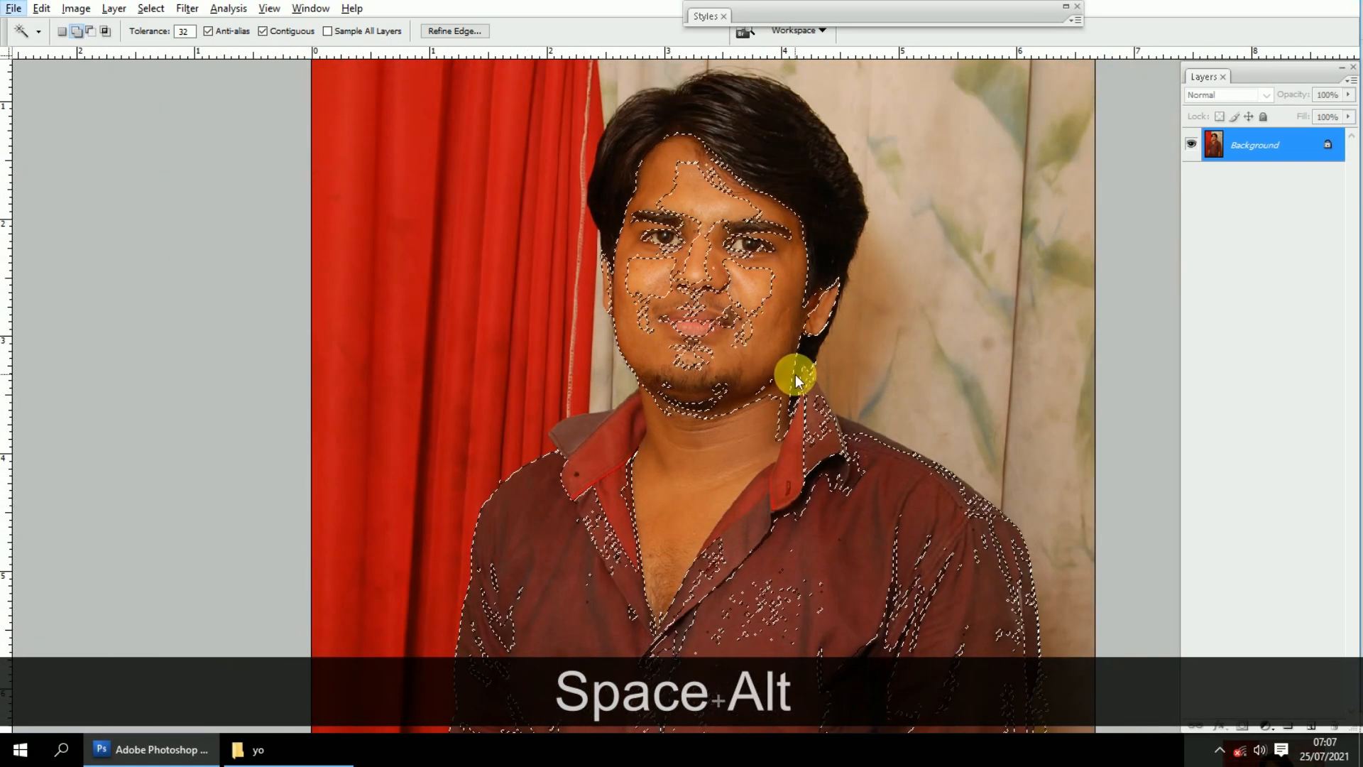
pyautogui.moveTo(797, 380); pyautogui.dragTo(826, 186)
pyautogui.keyDown('alt'); pyautogui.click(770, 328); pyautogui.keyUp('alt')
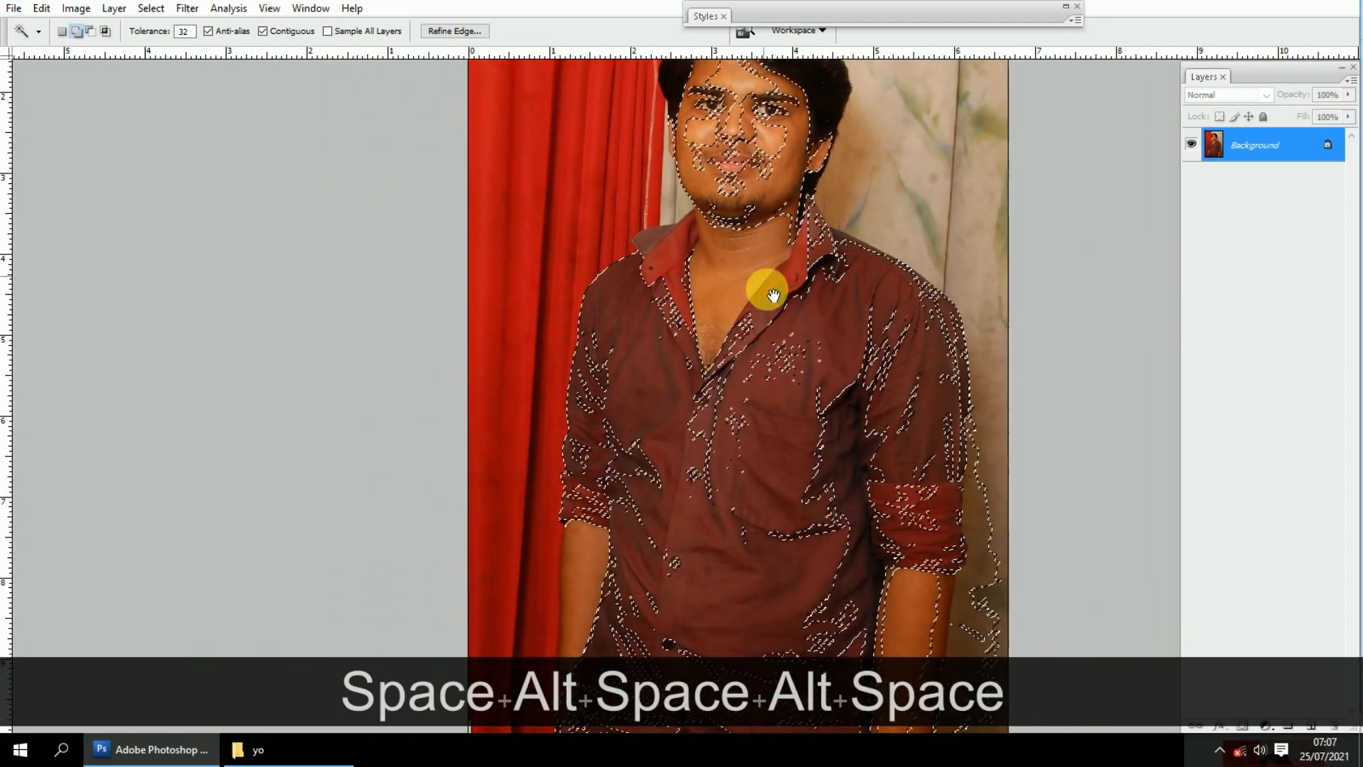
pyautogui.moveTo(760, 289); pyautogui.dragTo(755, 261)
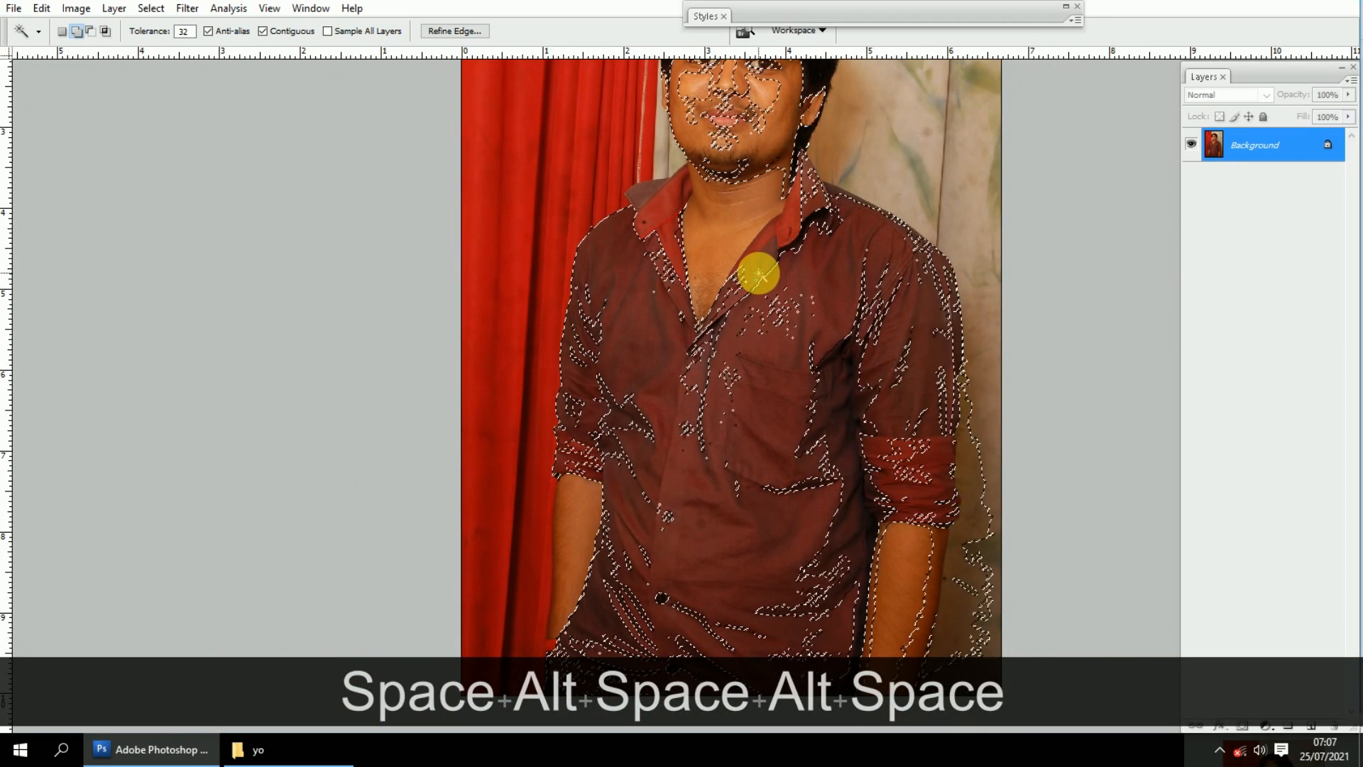
pyautogui.hotkey('ctrl', 'alt', 'z')
pyautogui.hotkey('ctrl', 'alt', 'z')
# Add the neck and inner collar areas to the Magic Wand selection of the face
pyautogui.moveTo(781, 234); pyautogui.dragTo(754, 428)
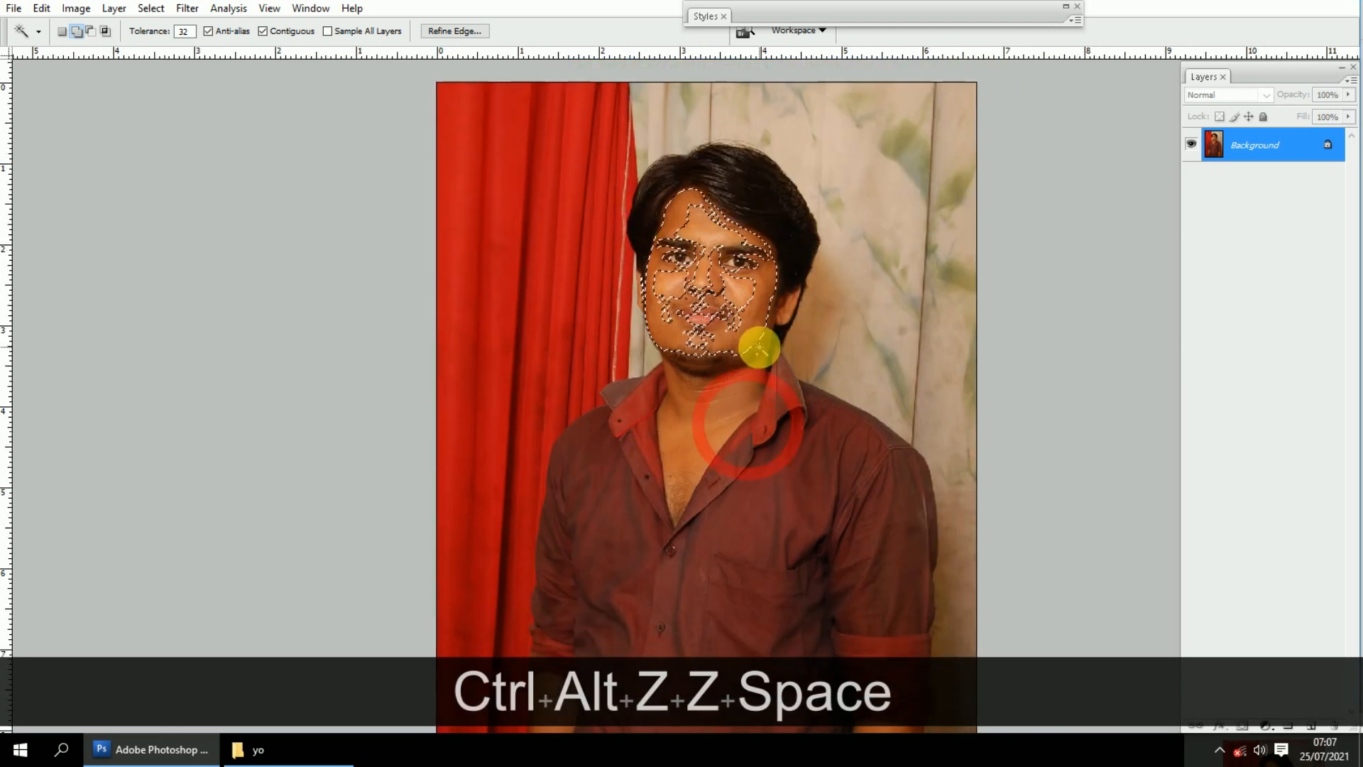
pyautogui.scroll(3, 758, 345)
pyautogui.hotkey('alt', 'space')
pyautogui.moveTo(759, 343); pyautogui.dragTo(779, 389)
pyautogui.moveTo(671, 447); pyautogui.dragTo(659, 443)
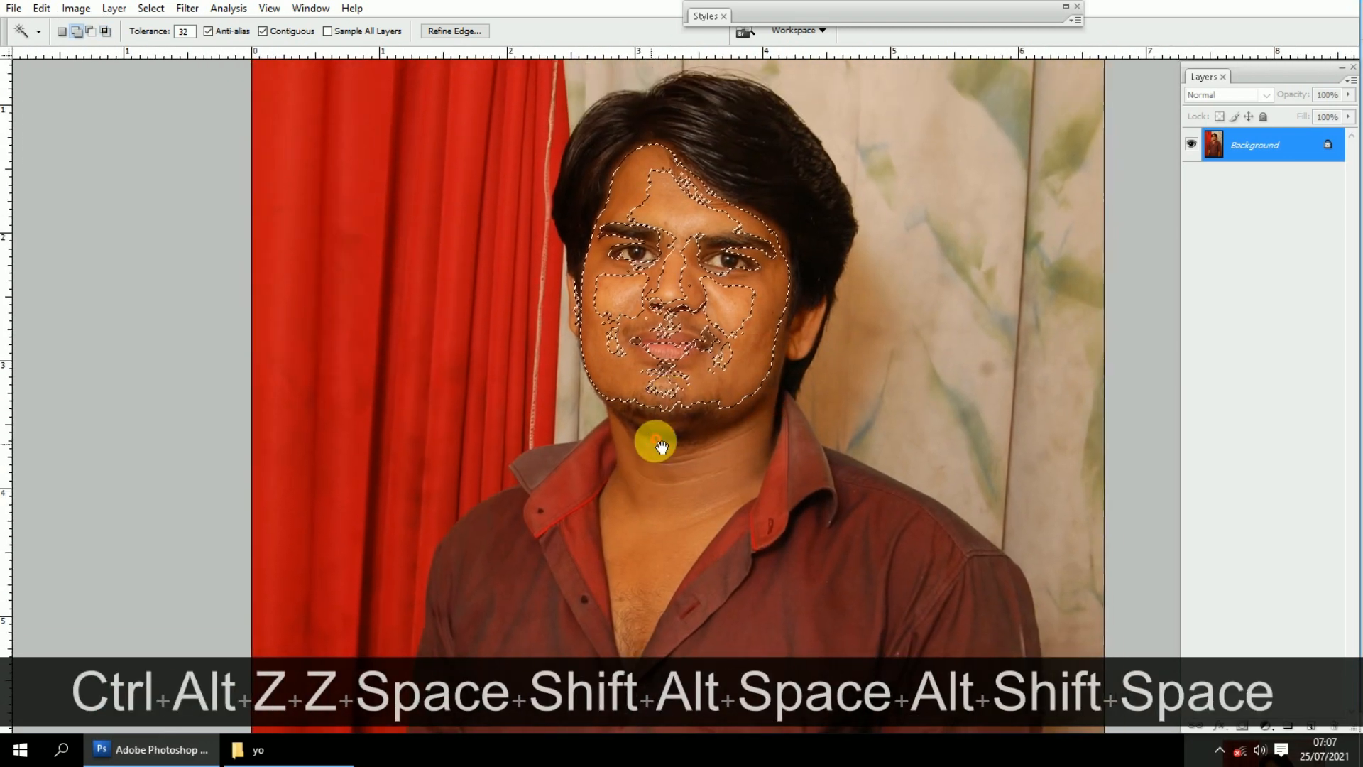
pyautogui.click(786, 336)
pyautogui.hotkey('ctrl', 'alt', 'z')
pyautogui.moveTo(797, 365)
pyautogui.mouseDown()
pyautogui.moveTo(807, 398)
pyautogui.moveTo(809, 352)
pyautogui.mouseUp()
# Try feathering the face and neck selection by 100 pixels, and undo the feather
pyautogui.rightClick(777, 337)
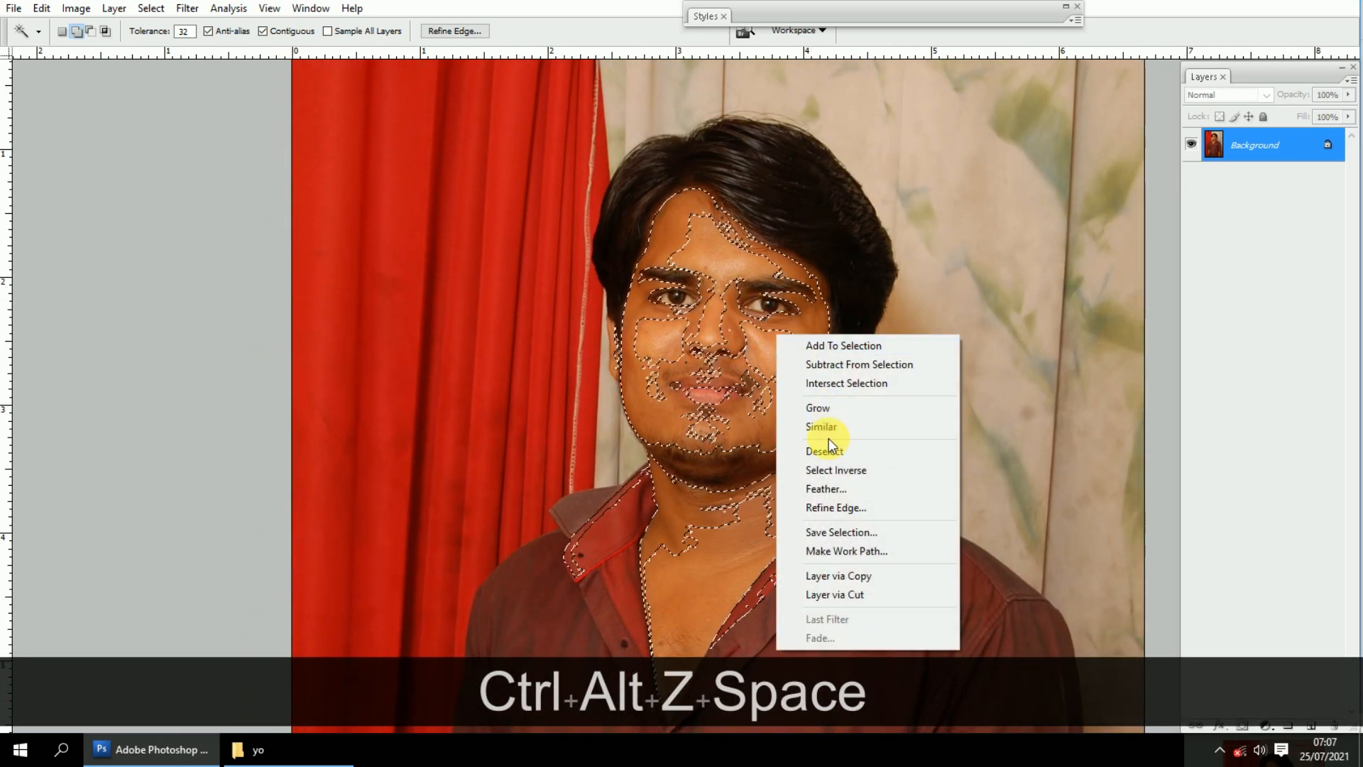
pyautogui.click(828, 487)
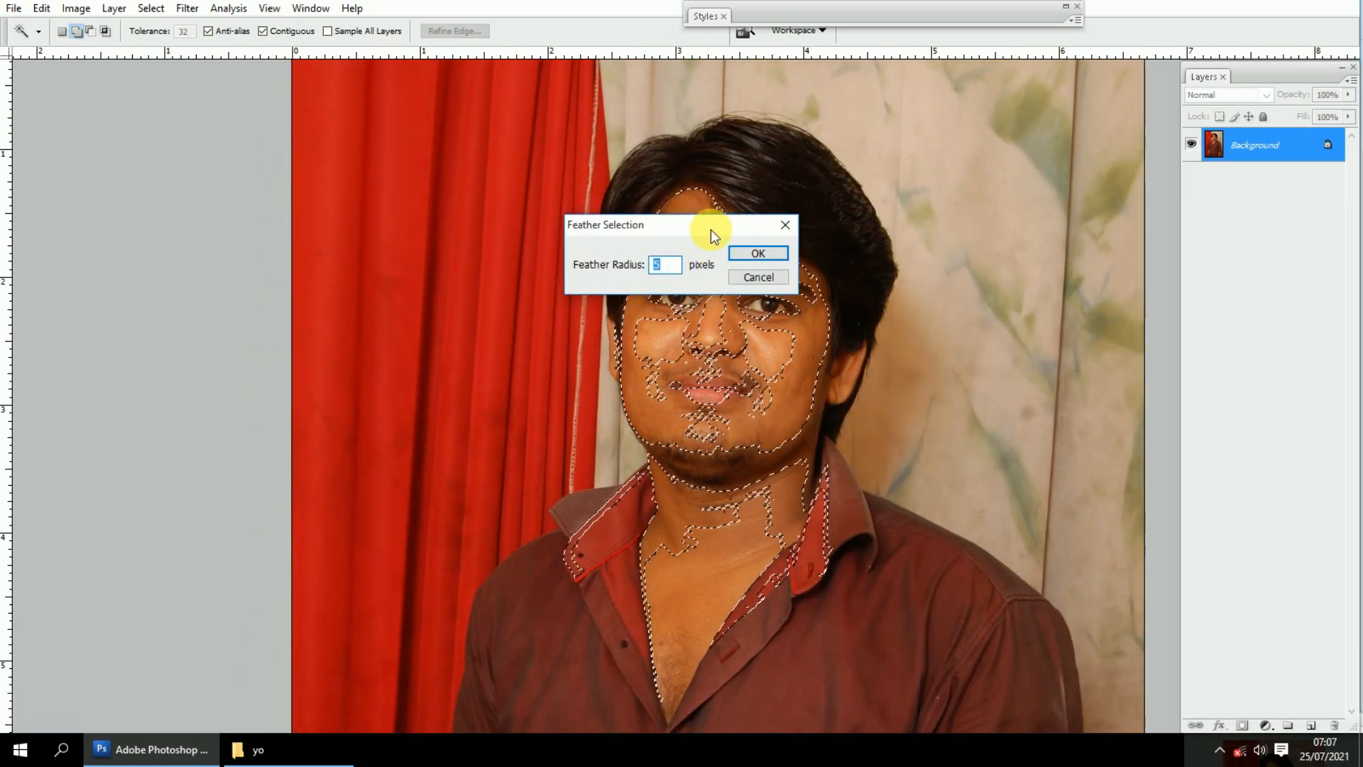
pyautogui.moveTo(711, 229); pyautogui.dragTo(1050, 241)
pyautogui.write('100')
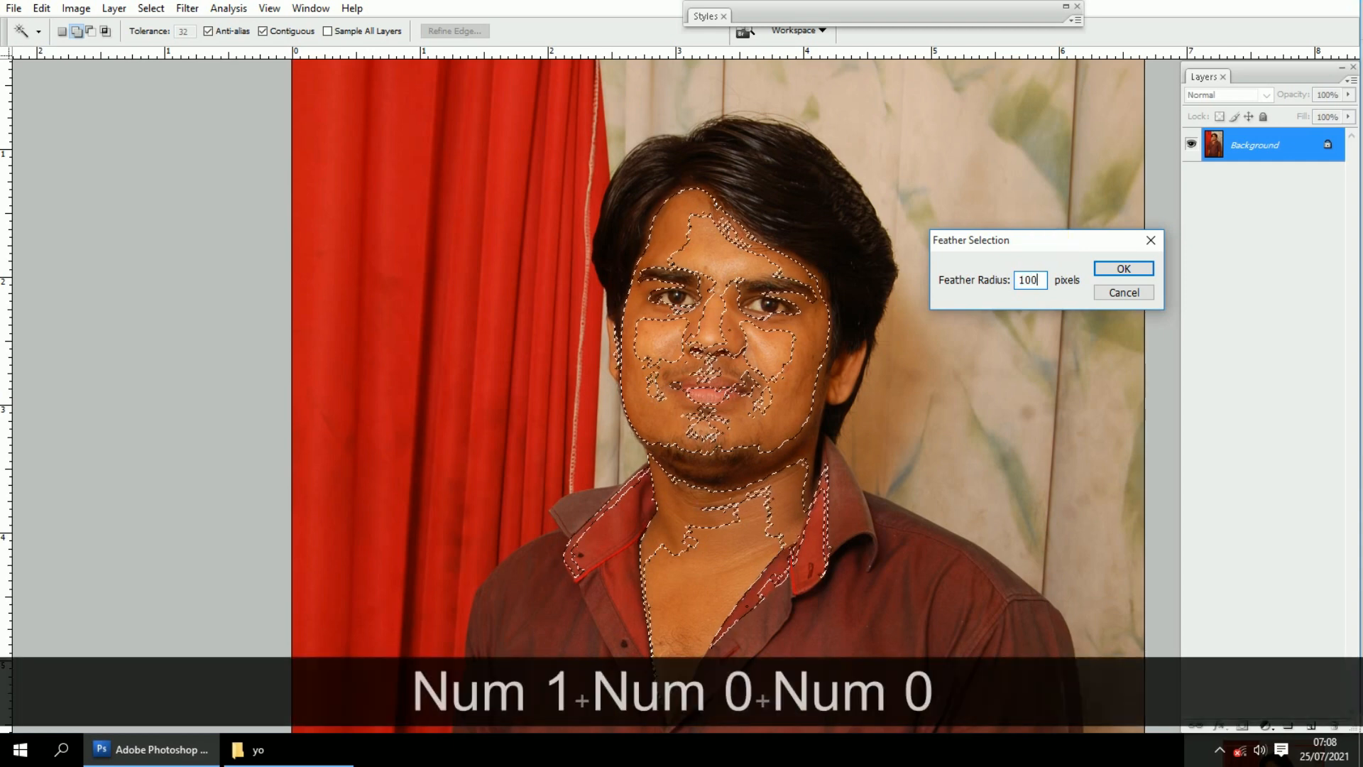
pyautogui.press('Return')
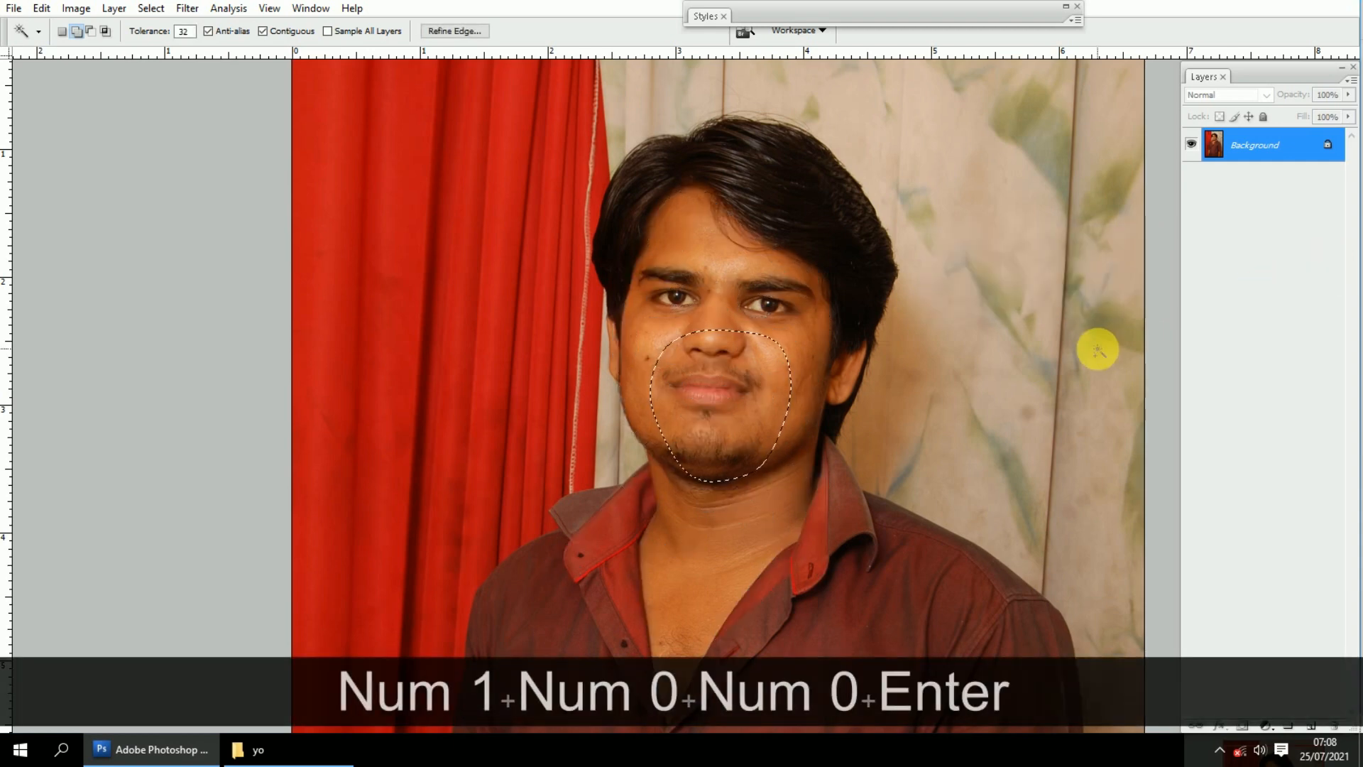
pyautogui.hotkey('ctrl', 'z')
# Soften the face and neck selection with Refine Edge, setting the feather to 50 px
pyautogui.hotkey('alt', 's')
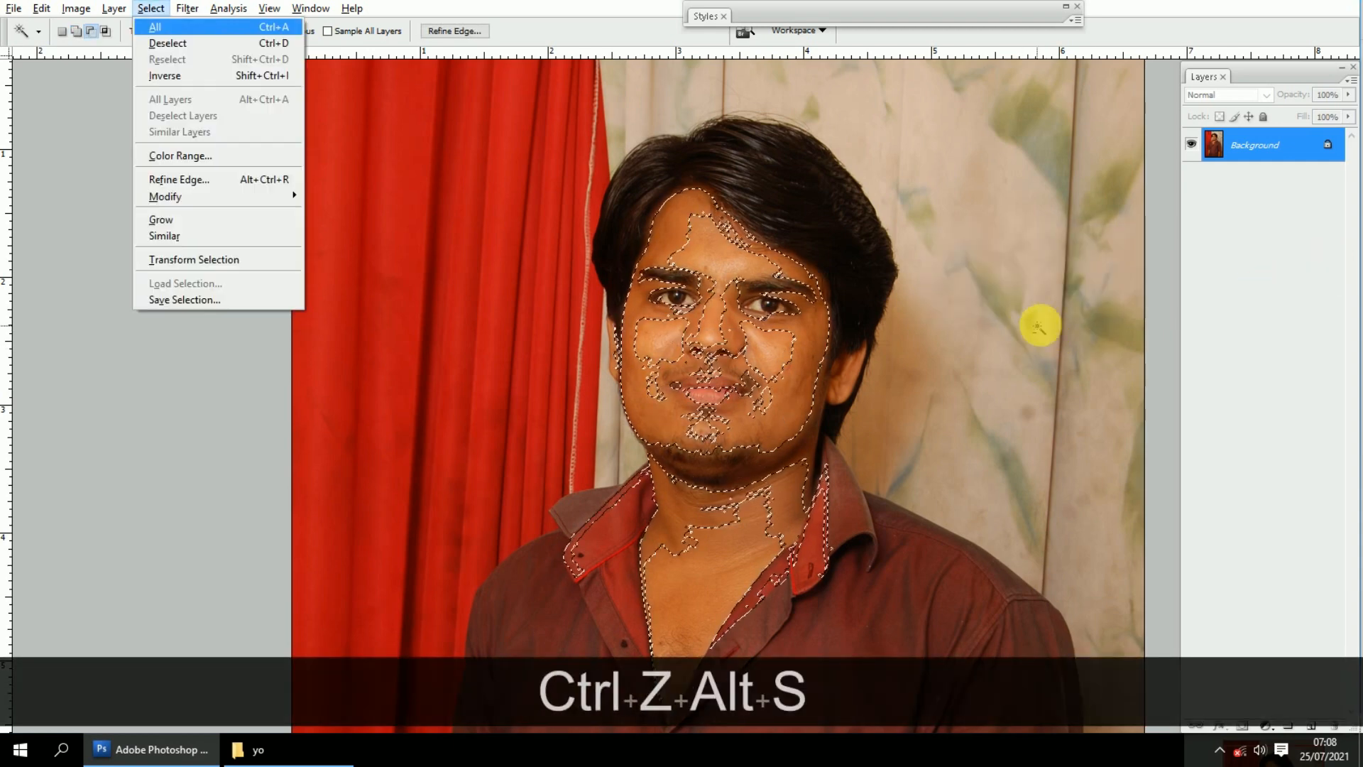
pyautogui.press('f')
pyautogui.click(795, 304)
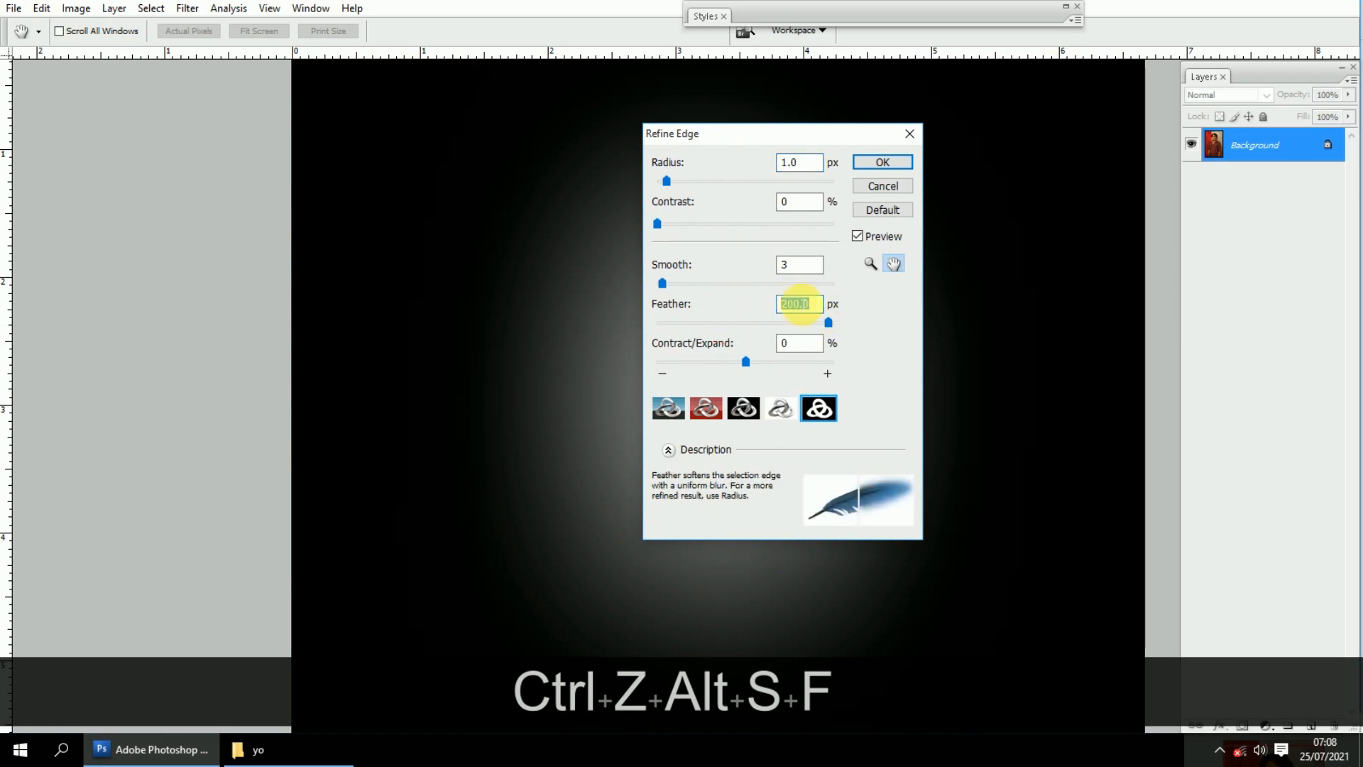
pyautogui.write('50')
pyautogui.press('Return')
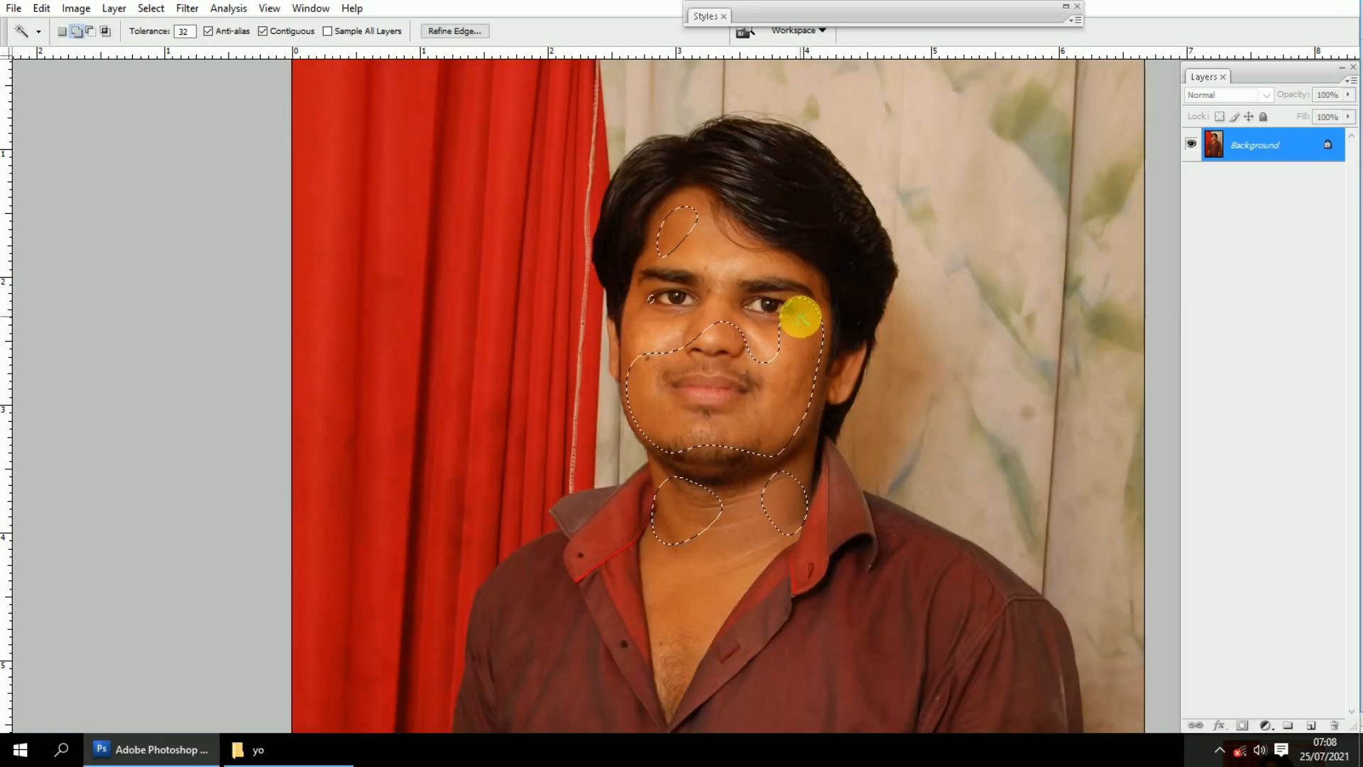
# Try brightening the feathered face and neck selection with Curves, raising input 118 to output 147
pyautogui.hotkey('ctrl', 'm')
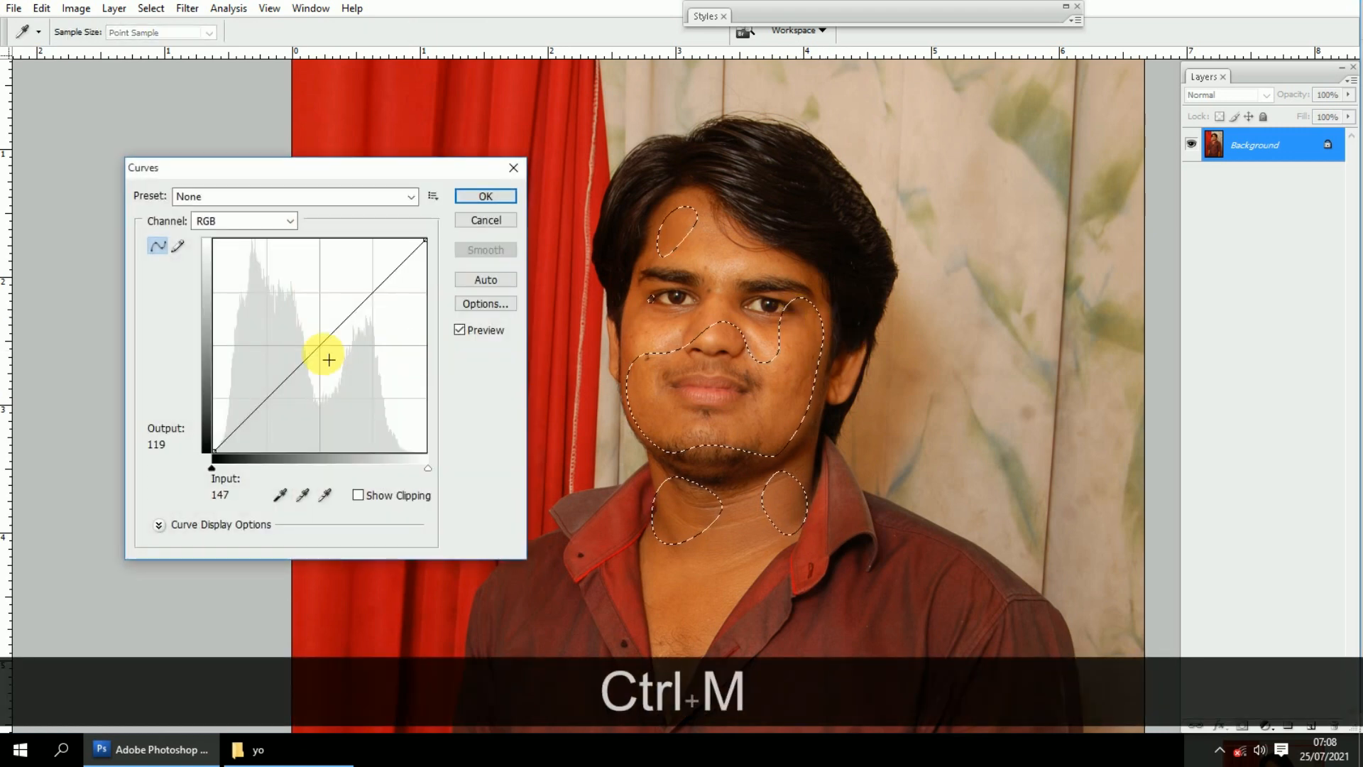
pyautogui.moveTo(328, 360); pyautogui.dragTo(316, 340)
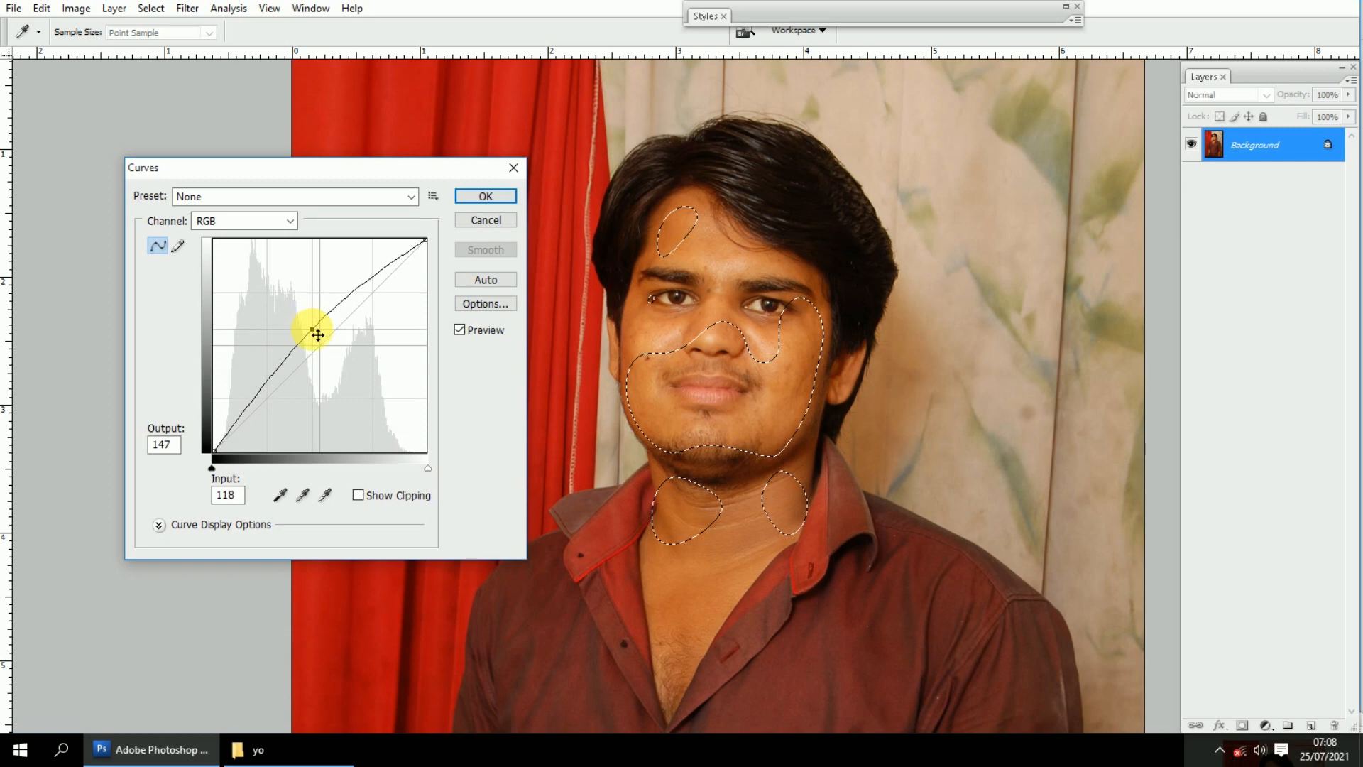
pyautogui.click(467, 224)
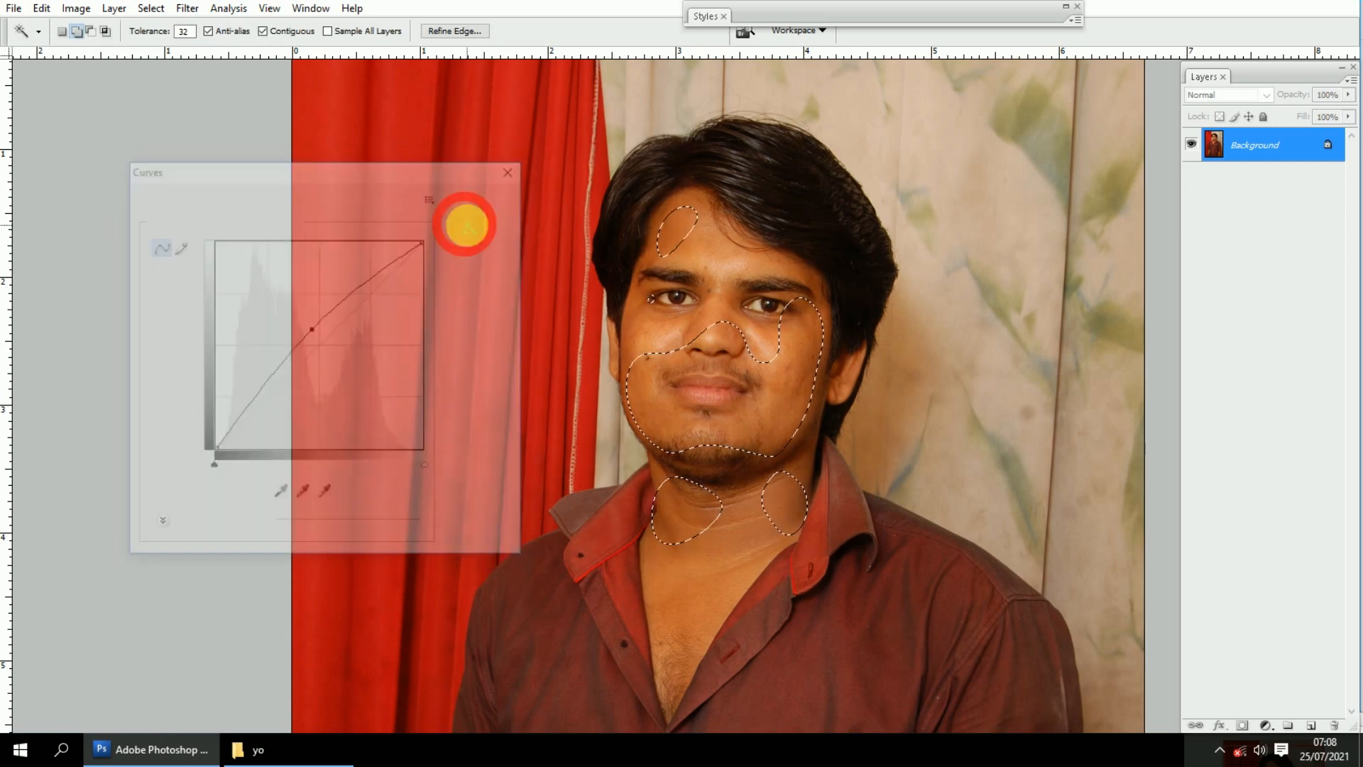
pyautogui.hotkey('ctrl', 'z')
pyautogui.hotkey('ctrl', 'z')
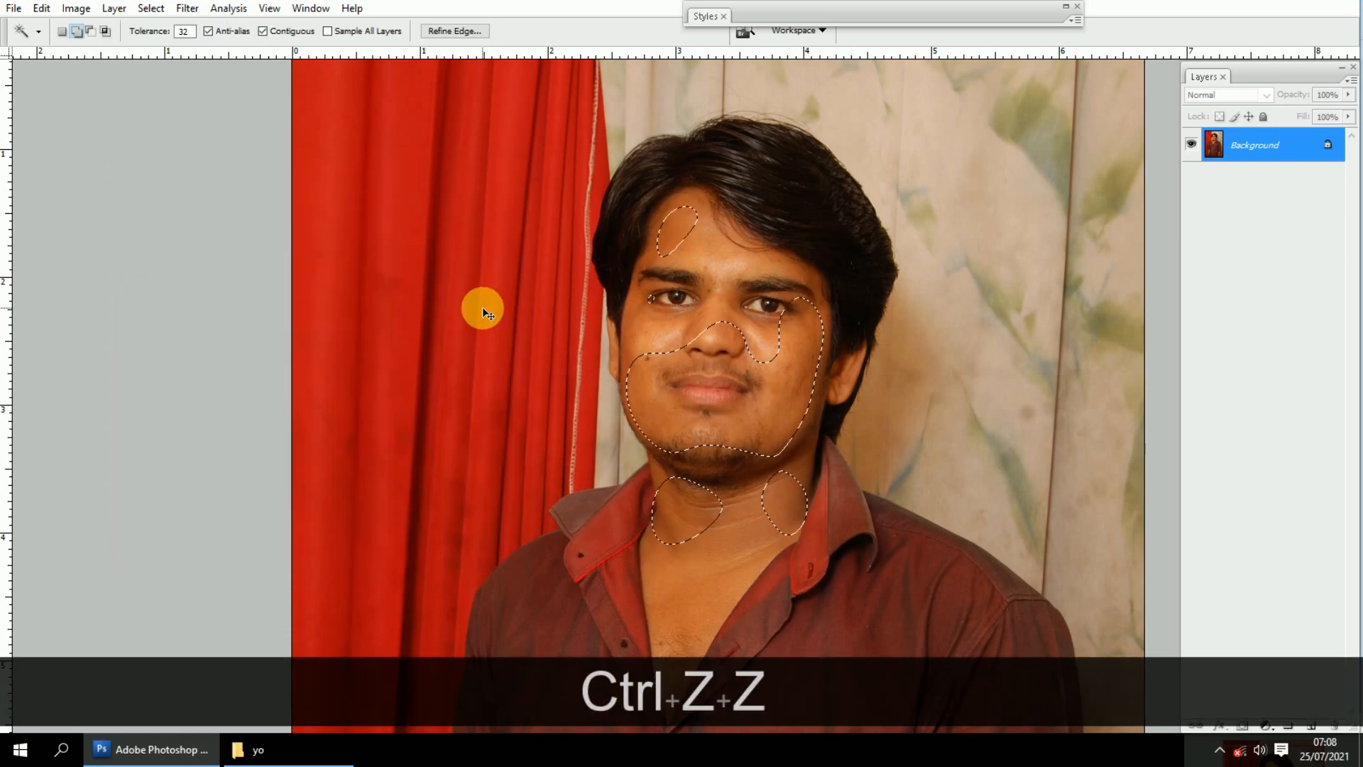
pyautogui.hotkey('ctrl', 'z')
# Clear the selection and select the darker skin around the forehead, cheeks and jaw with the Magic Wand
pyautogui.hotkey('ctrl', 'd')
pyautogui.scroll(4, 706, 244)
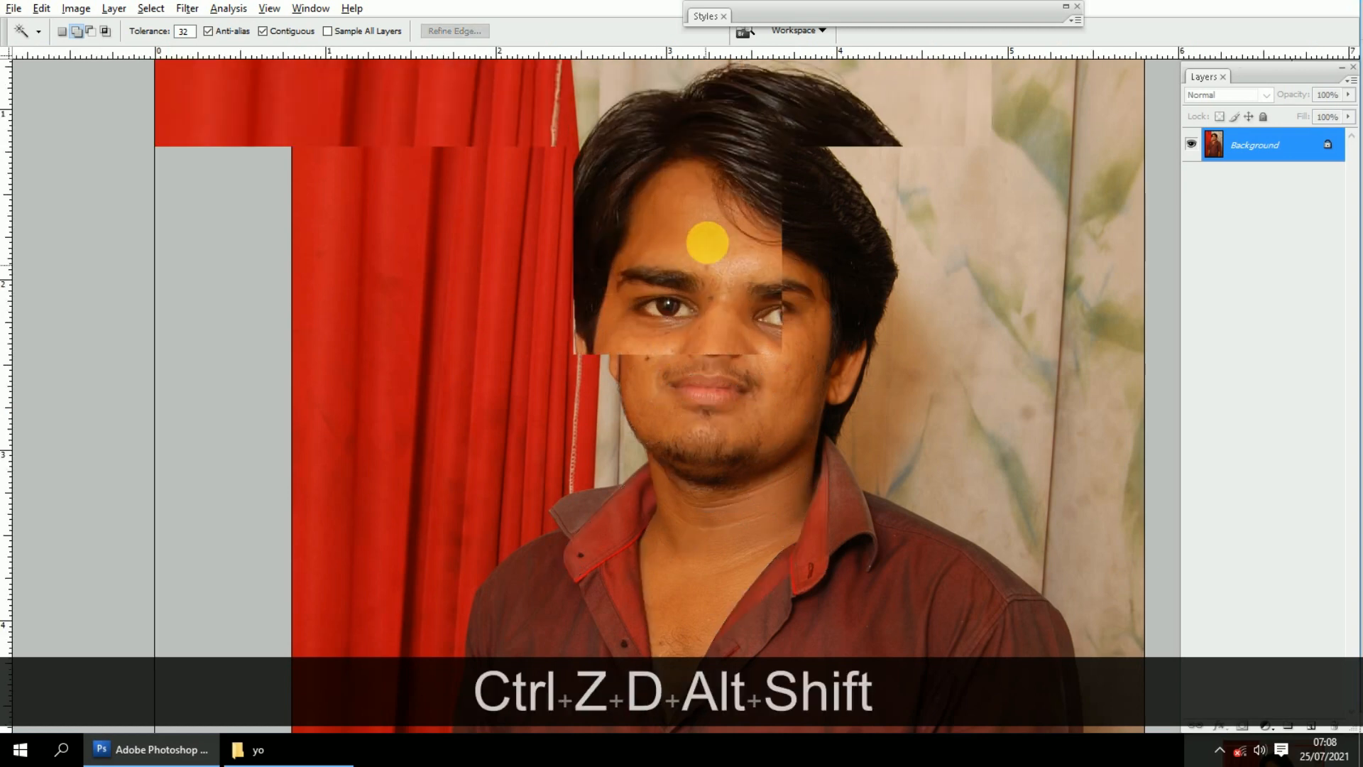
pyautogui.moveTo(585, 258); pyautogui.dragTo(605, 374)
pyautogui.keyDown('shift'); pyautogui.click(549, 259); pyautogui.keyUp('shift')
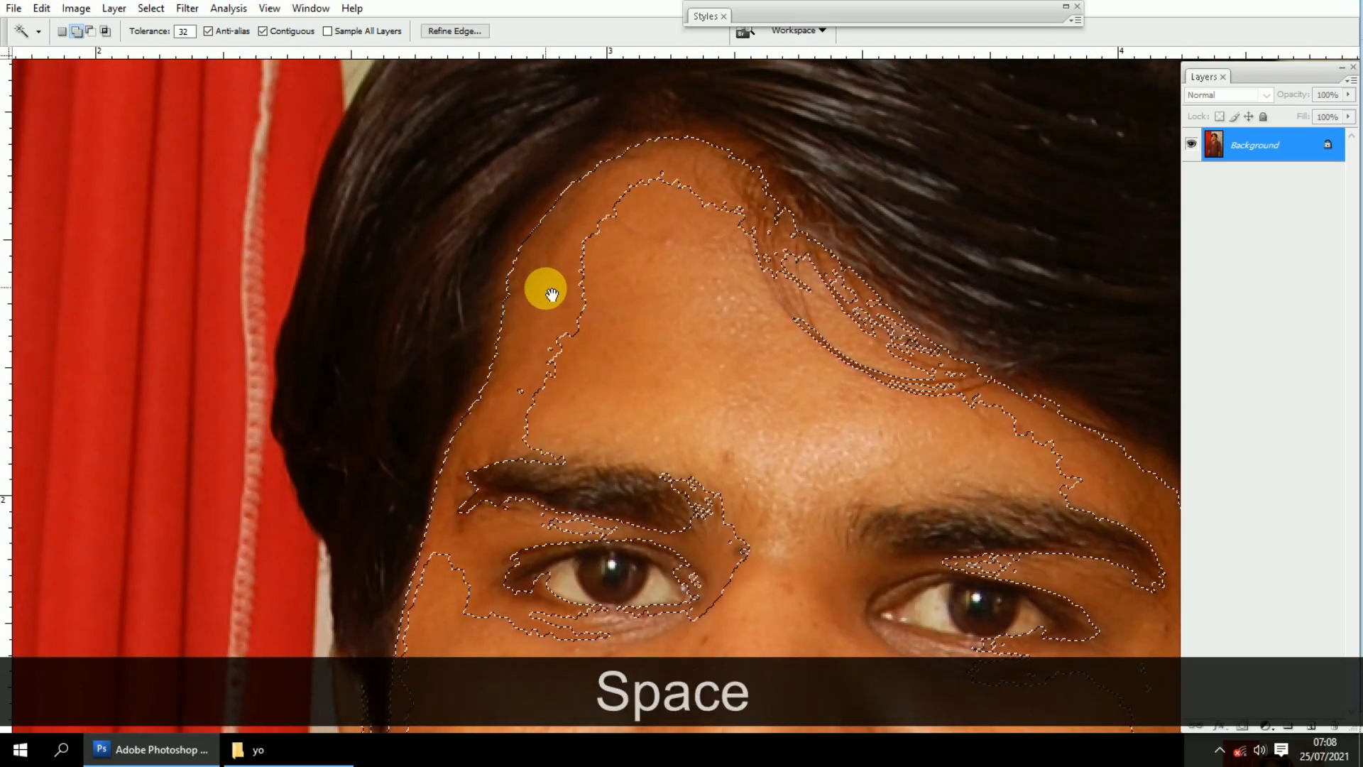
pyautogui.scroll(-2, 549, 313)
pyautogui.moveTo(635, 390); pyautogui.dragTo(624, 222)
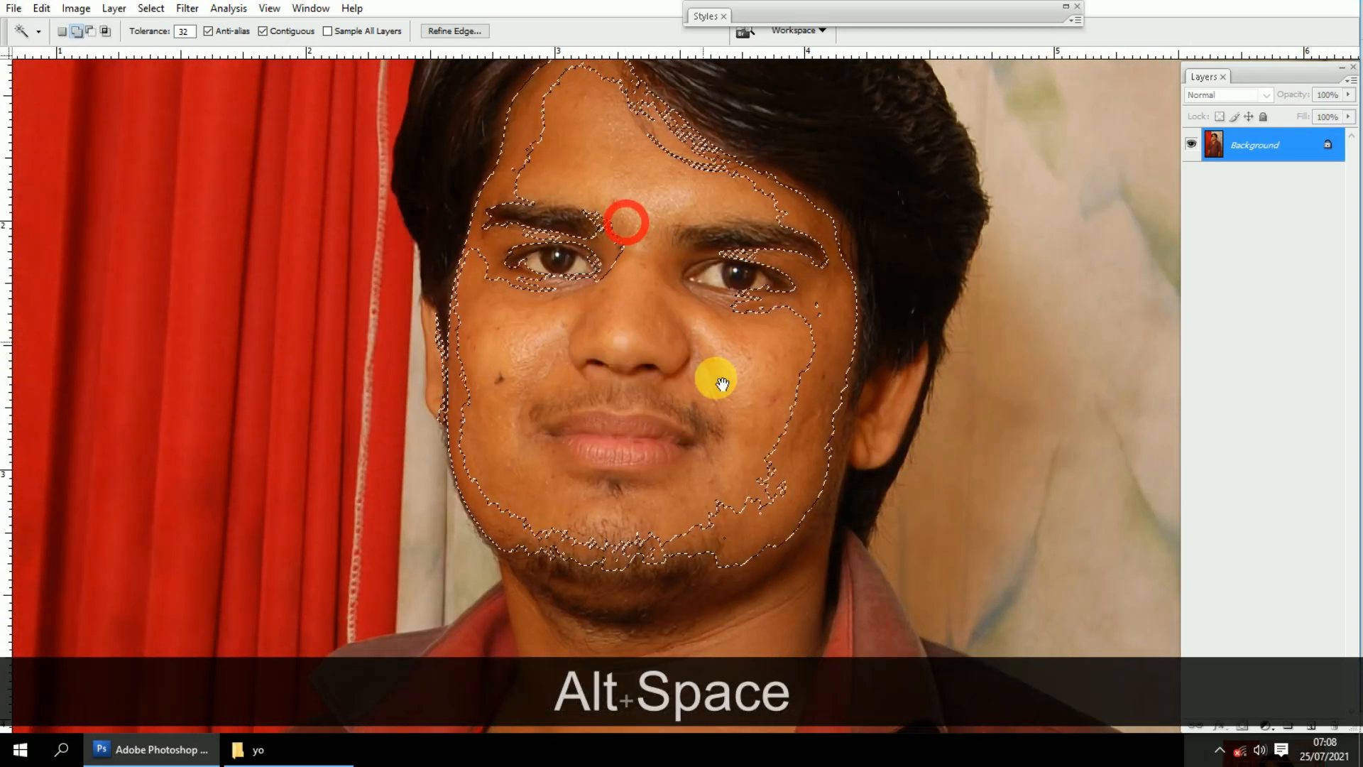
pyautogui.moveTo(718, 379); pyautogui.dragTo(714, 340)
pyautogui.moveTo(488, 450); pyautogui.dragTo(538, 537)
pyautogui.moveTo(529, 481); pyautogui.dragTo(543, 560)
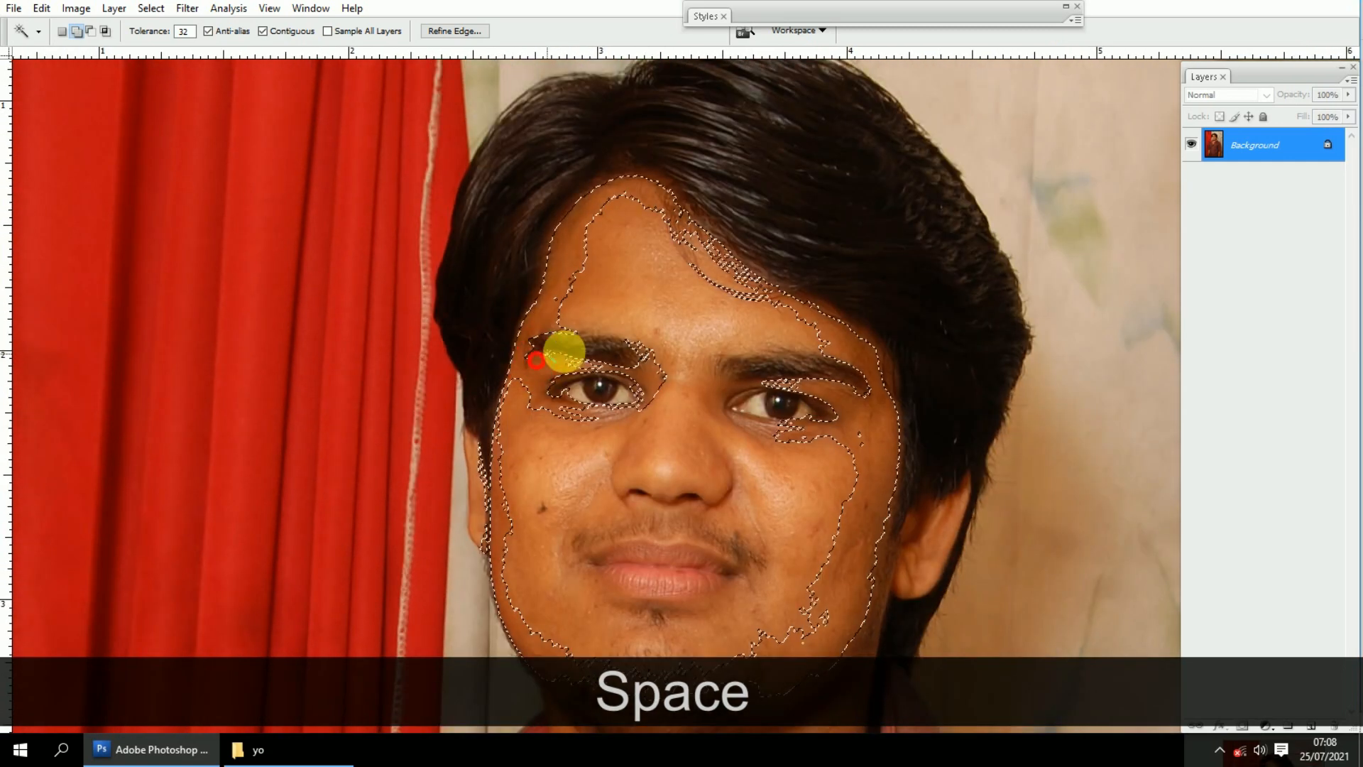
# Soften the selection of the face's darker edges with Refine Edge, setting the feather to 30 px
pyautogui.hotkey('alt', 's')
pyautogui.write('f')
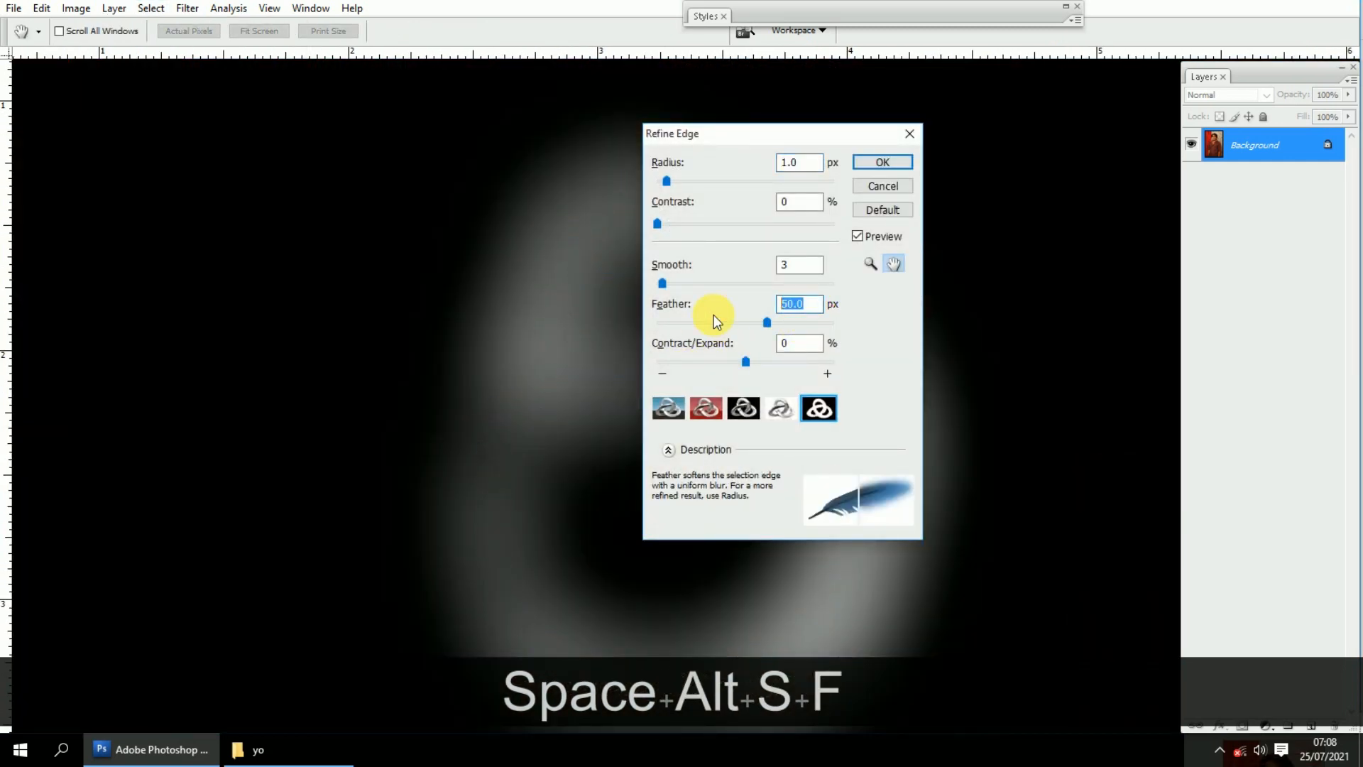
pyautogui.write('30')
pyautogui.press('Return')
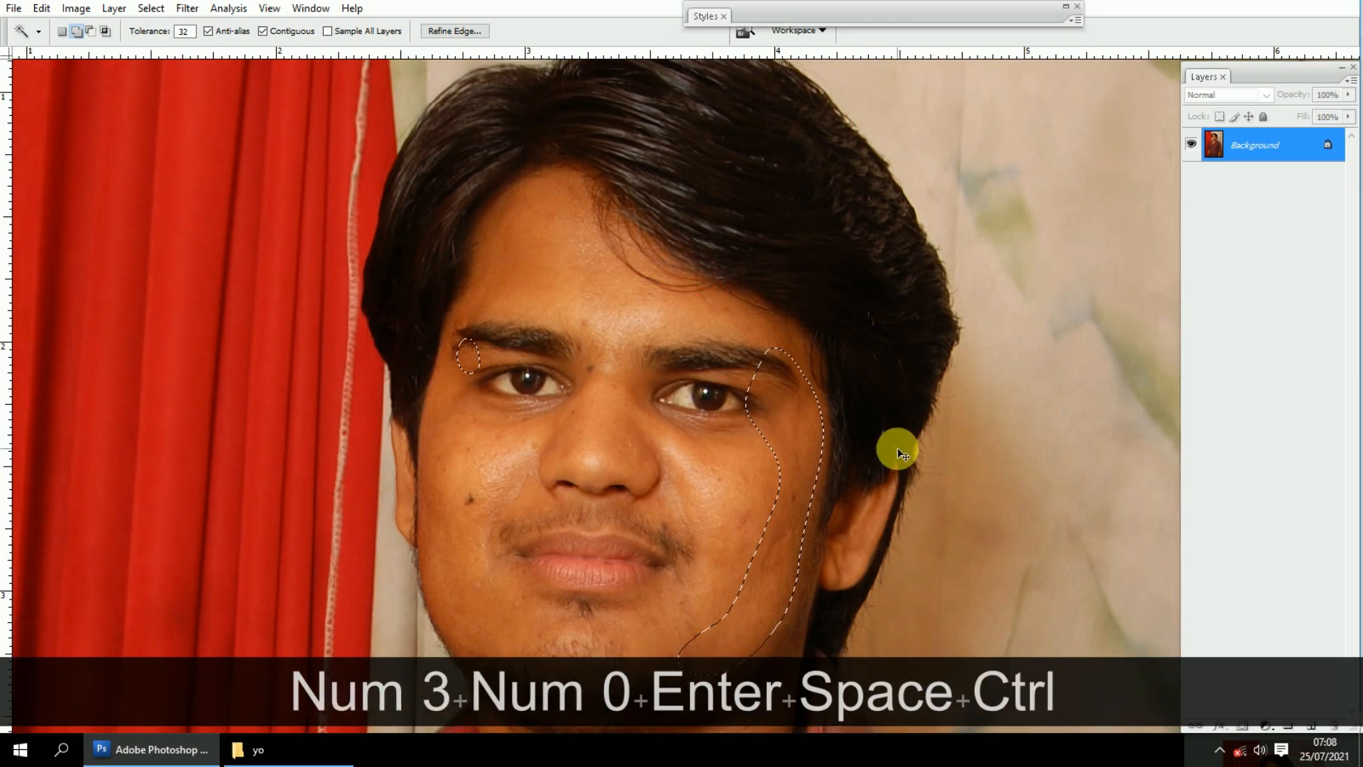
# Brighten the feathered selection along the face's shadowed side with Curves, raising input 108 to output 143
pyautogui.hotkey('ctrl', 'm')
pyautogui.moveTo(382, 193); pyautogui.dragTo(996, 160)
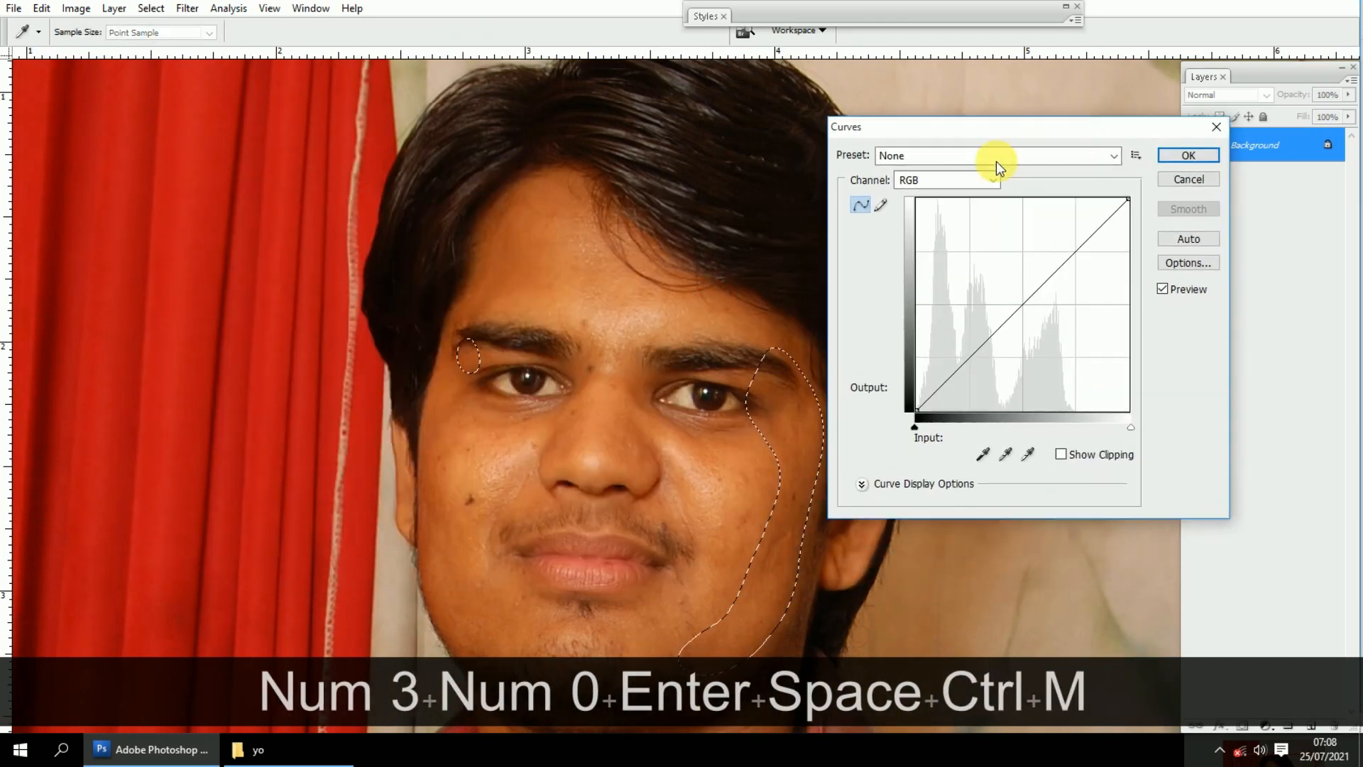
pyautogui.scroll(-3, 450, 329)
pyautogui.moveTo(582, 371); pyautogui.dragTo(603, 342)
pyautogui.click(1188, 155)
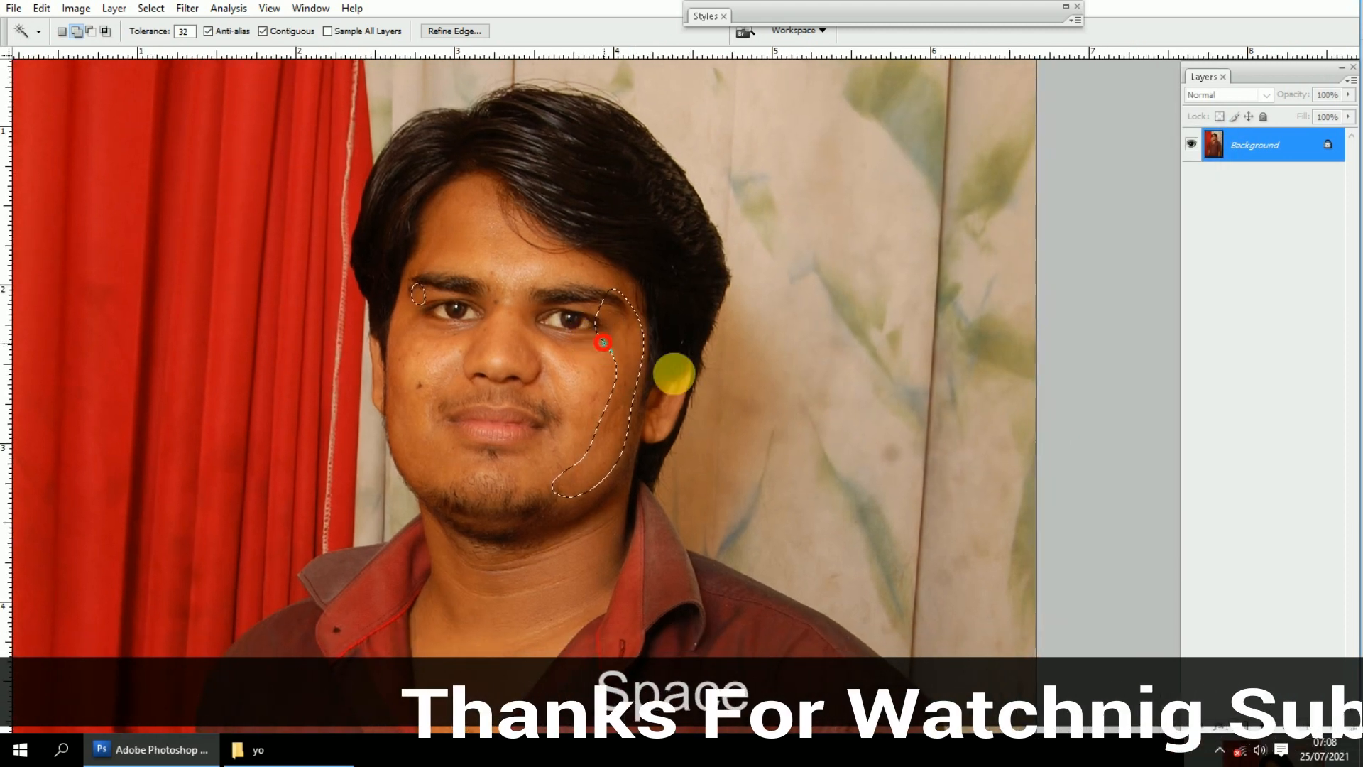
pyautogui.hotkey('ctrl', 'm')
pyautogui.moveTo(1004, 326); pyautogui.dragTo(1007, 292)
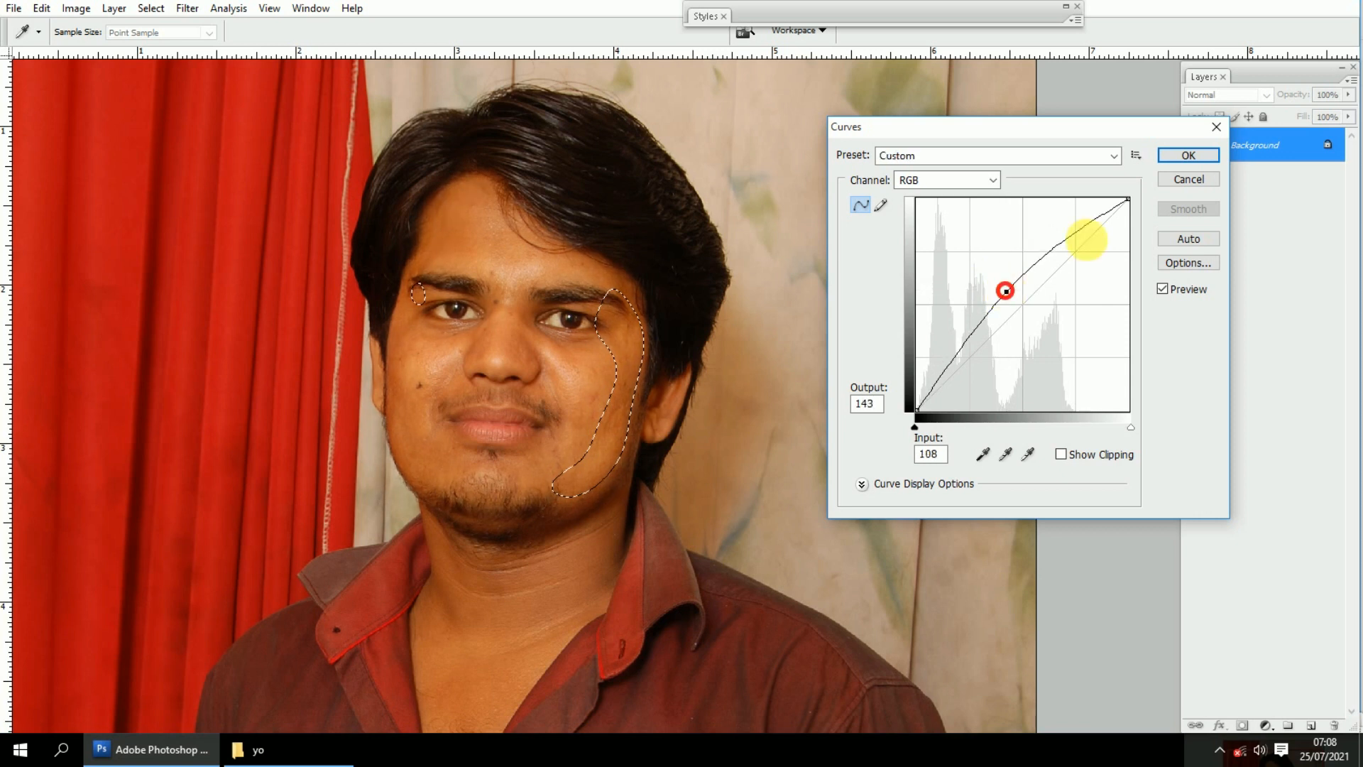
pyautogui.click(1196, 156)
# Compare the shadowed cheek with and without the Curves adjustment at close range, and clear the selection
pyautogui.press('ctrl')
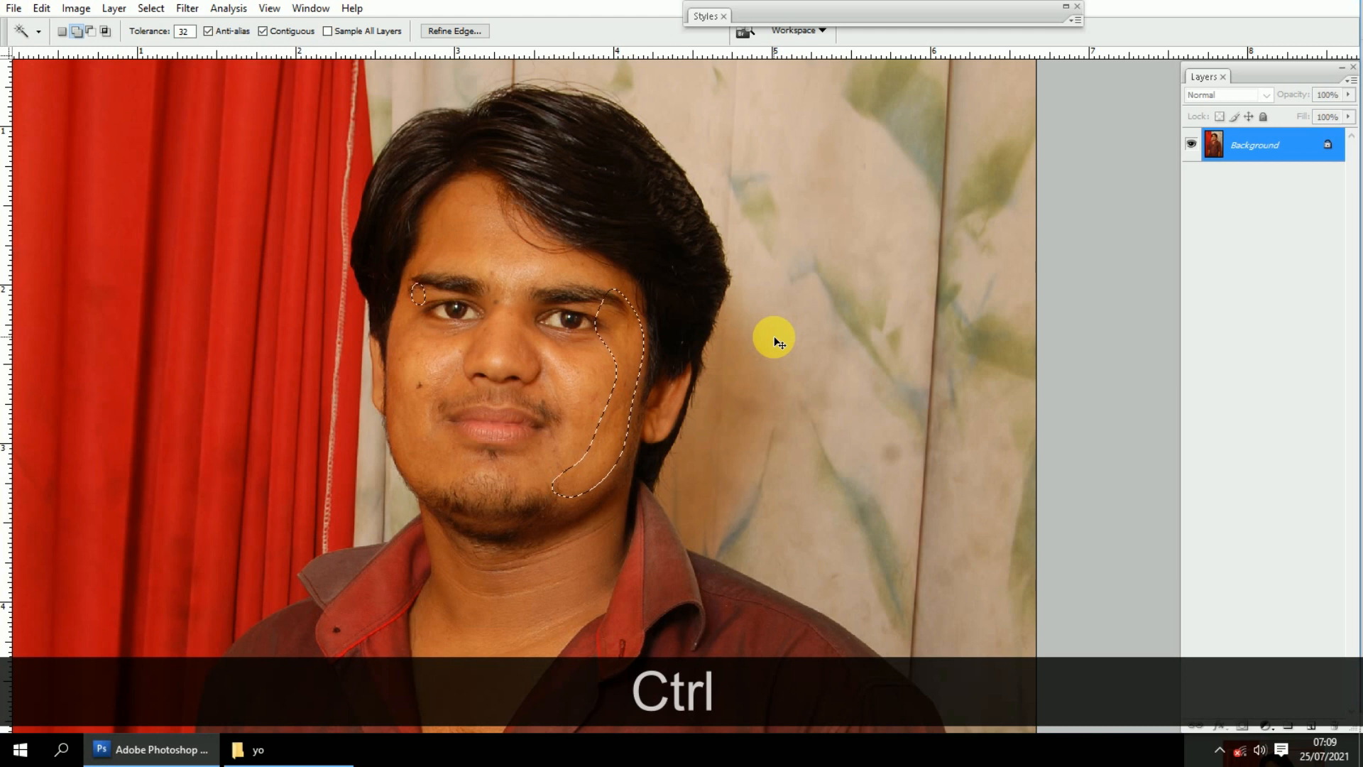
pyautogui.hotkey('ctrl', 'z')
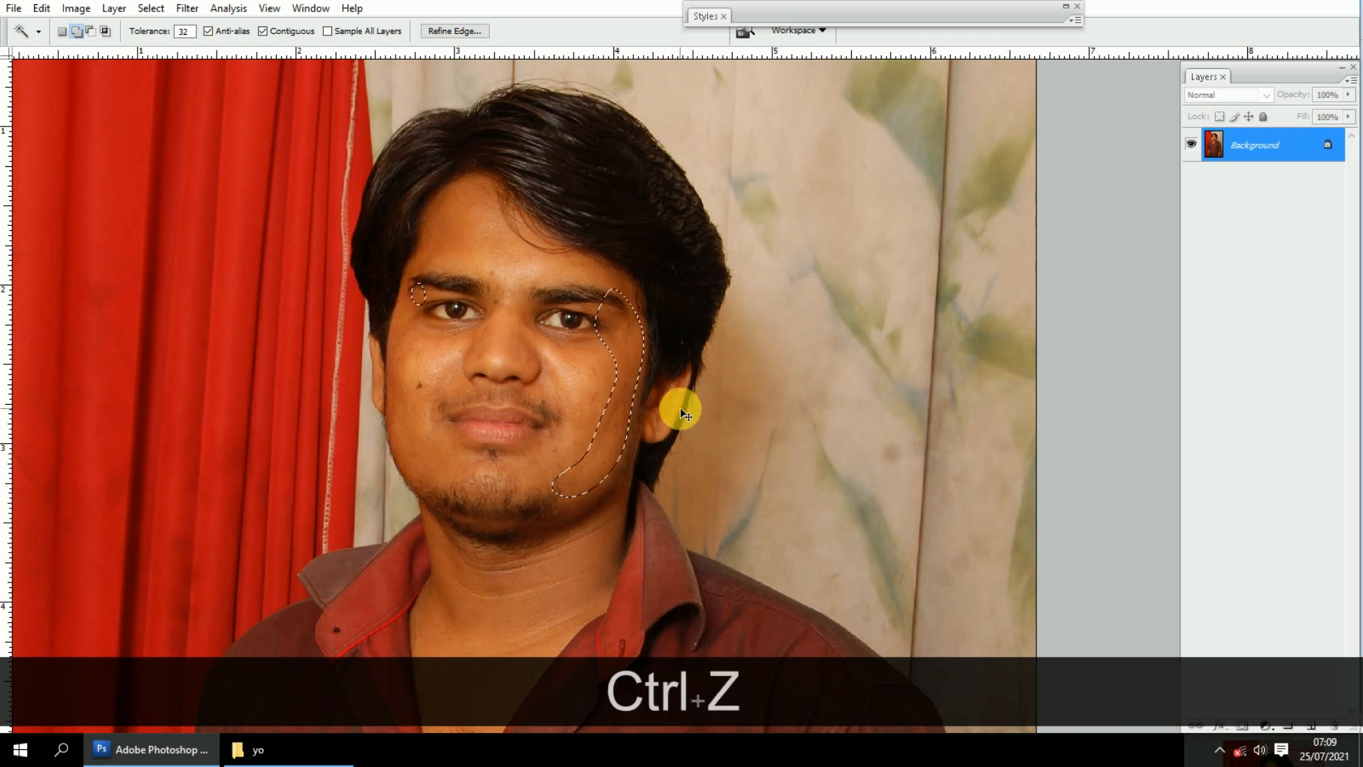
pyautogui.hotkey('ctrl', 'z')
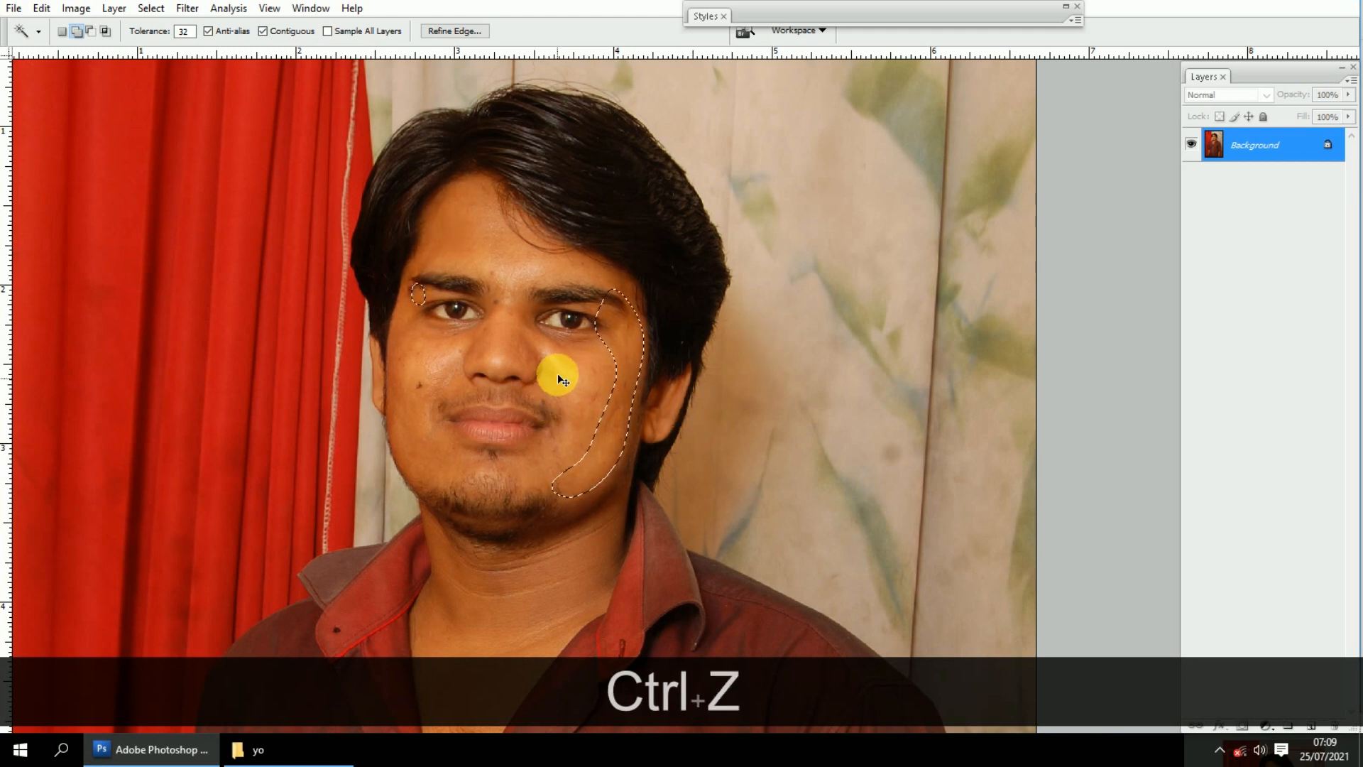
pyautogui.press('z')
pyautogui.press('z')
pyautogui.moveTo(501, 341); pyautogui.dragTo(686, 360)
pyautogui.keyDown('alt'); pyautogui.click(666, 397); pyautogui.keyUp('alt')
pyautogui.keyDown('alt'); pyautogui.click(667, 397); pyautogui.keyUp('alt')
pyautogui.hotkey('ctrl', 'z')
pyautogui.hotkey('ctrl', 'z')
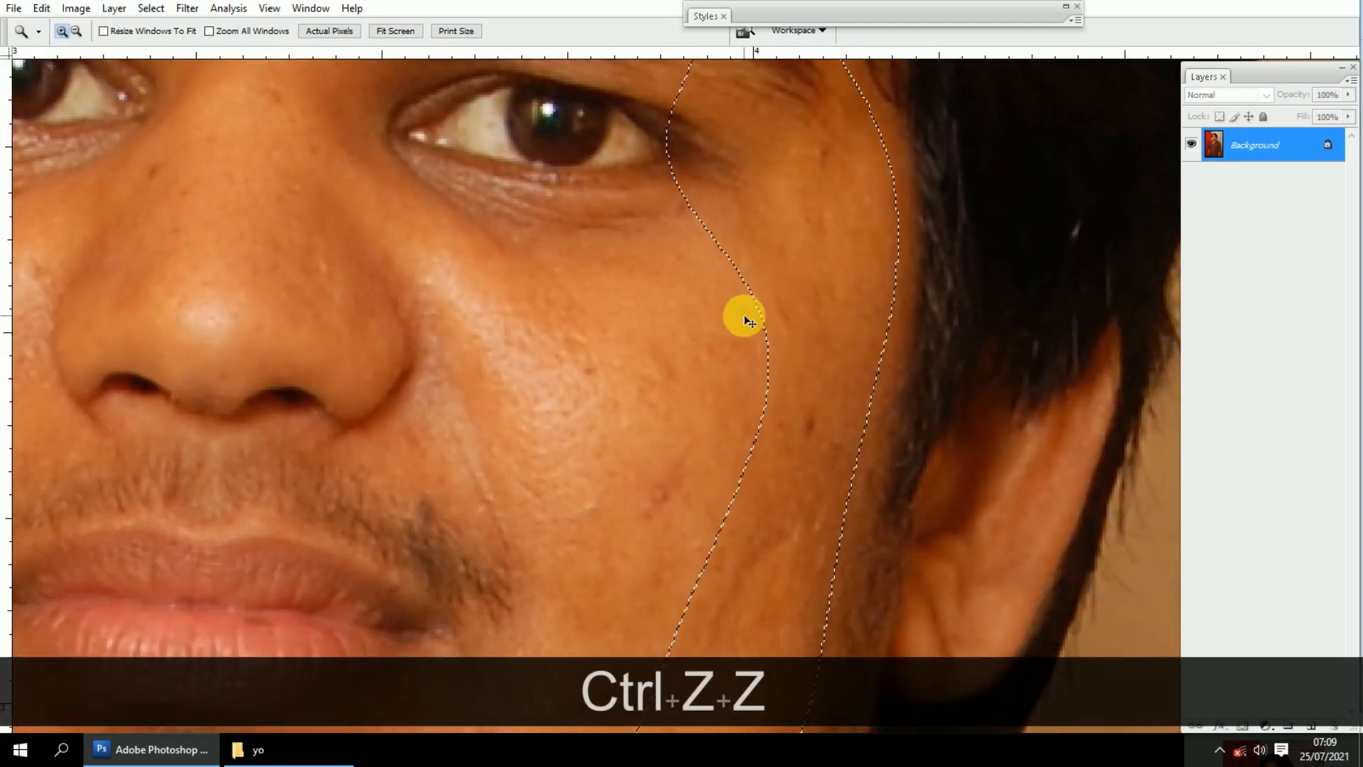
pyautogui.hotkey('ctrl', 'z')
pyautogui.hotkey('ctrl', 'z')
pyautogui.hotkey('ctrl', 'd')
# Try a Curves adjustment in Quick Mask mode with input 129 and output 159, and undo it
pyautogui.hotkey('ctrl', '2')
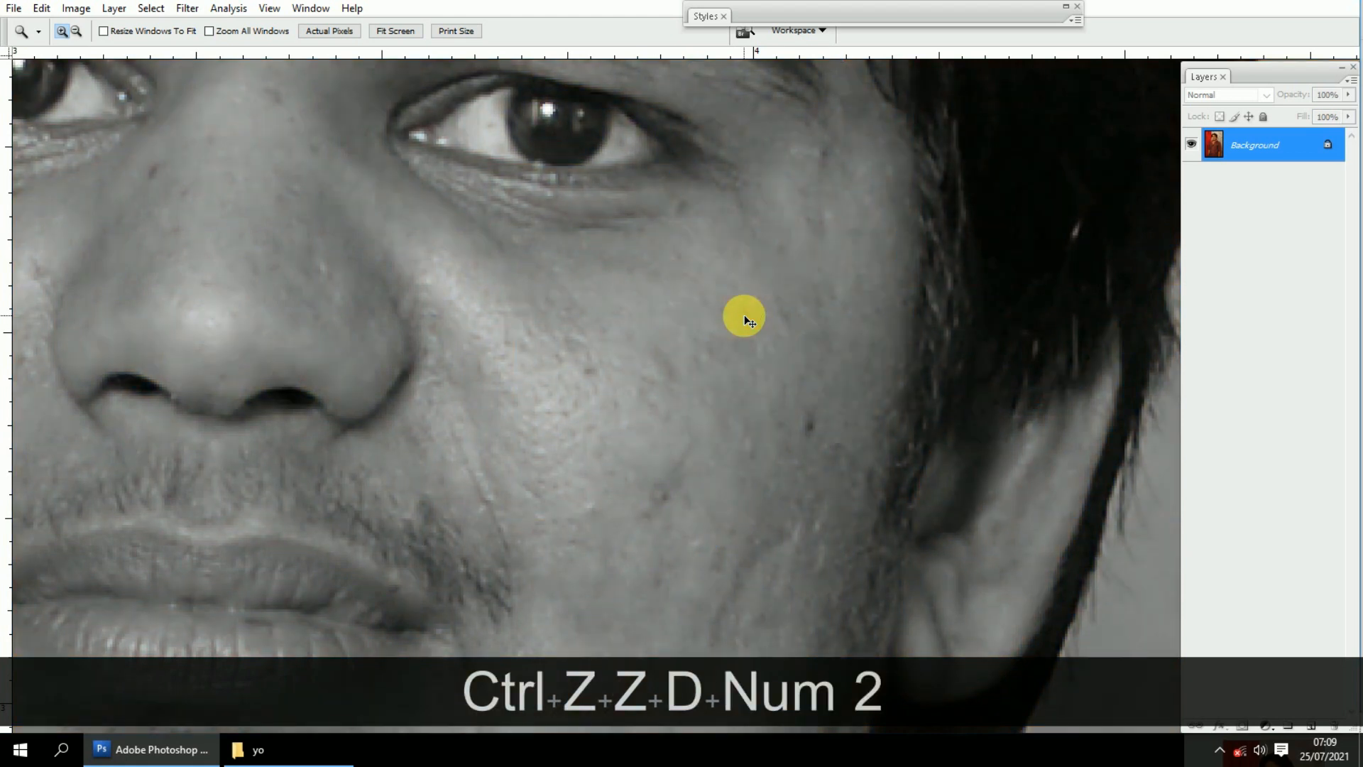
pyautogui.press('q')
pyautogui.press('0')
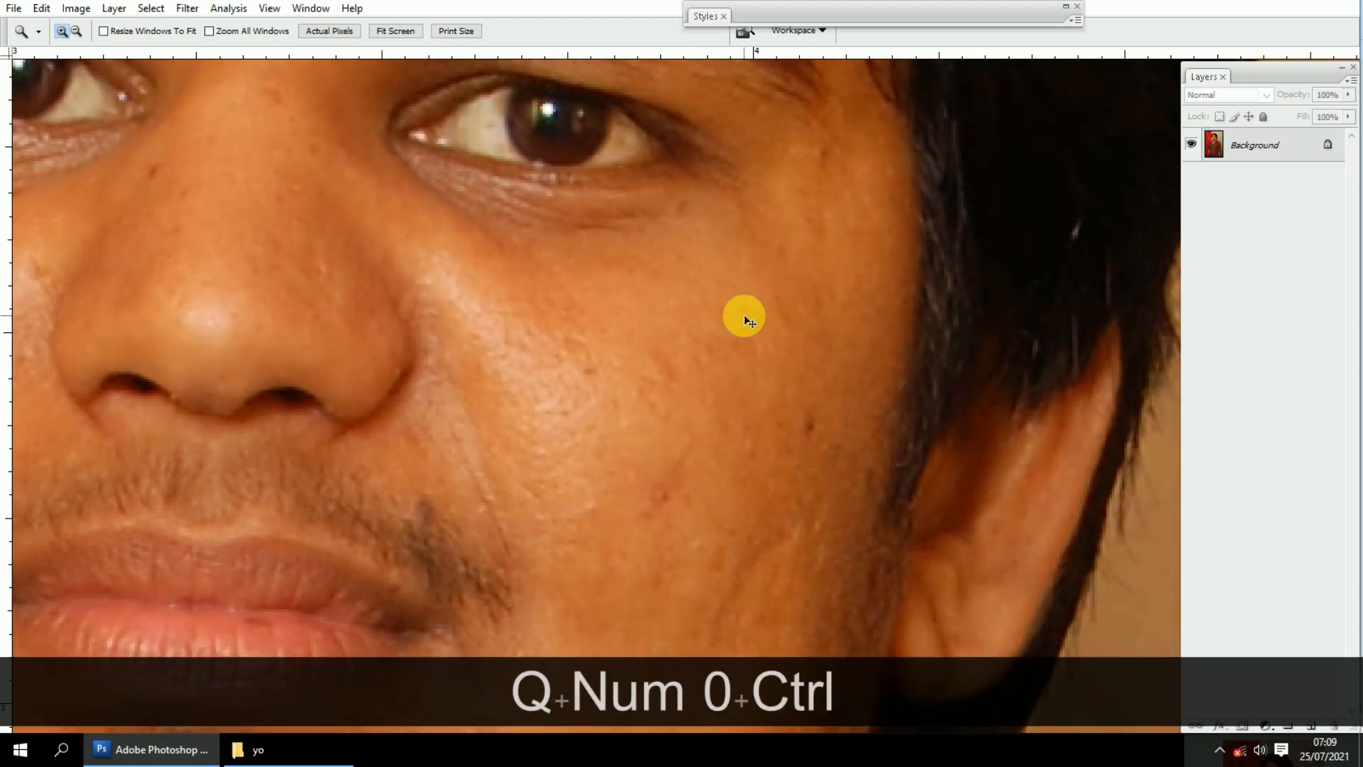
pyautogui.press('v')
pyautogui.hotkey('ctrl', '0')
pyautogui.press('v')
pyautogui.hotkey('ctrl', 'm')
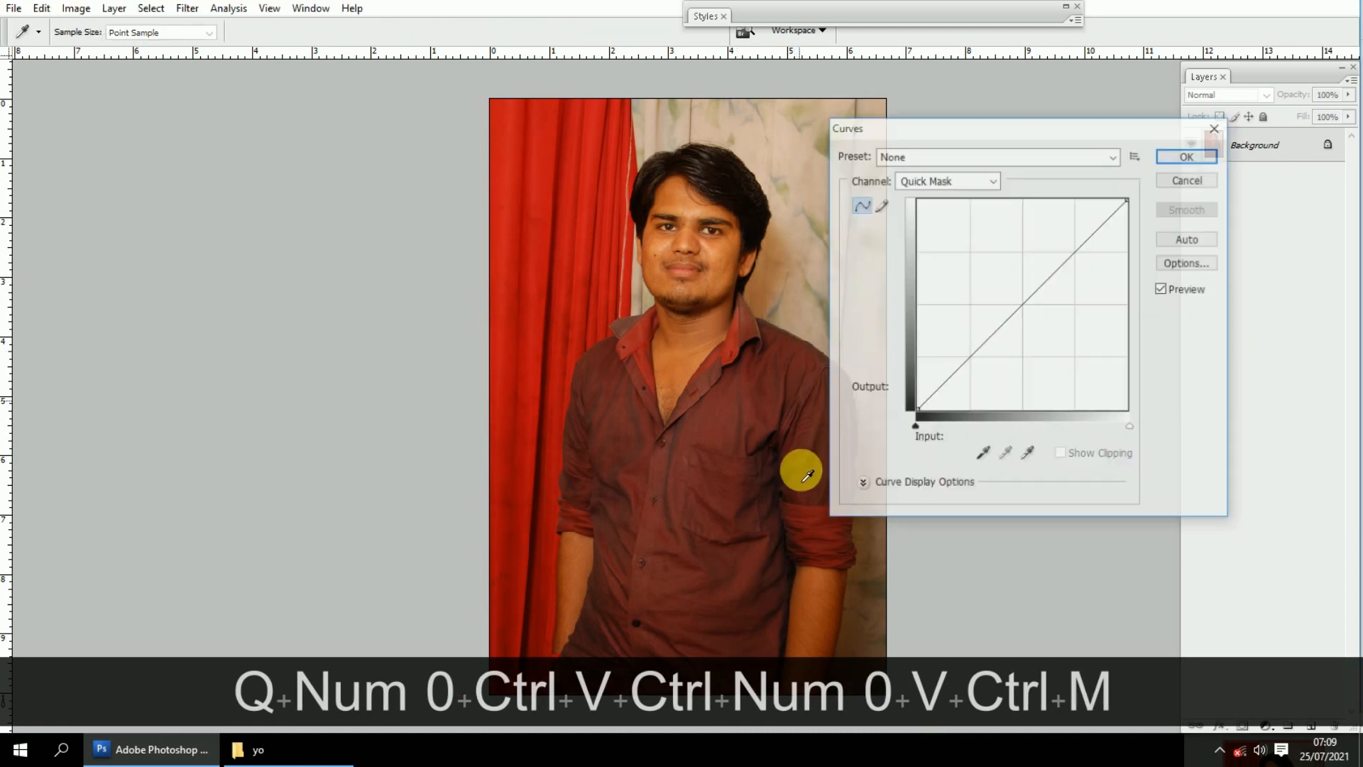
pyautogui.moveTo(1028, 314); pyautogui.dragTo(1028, 284)
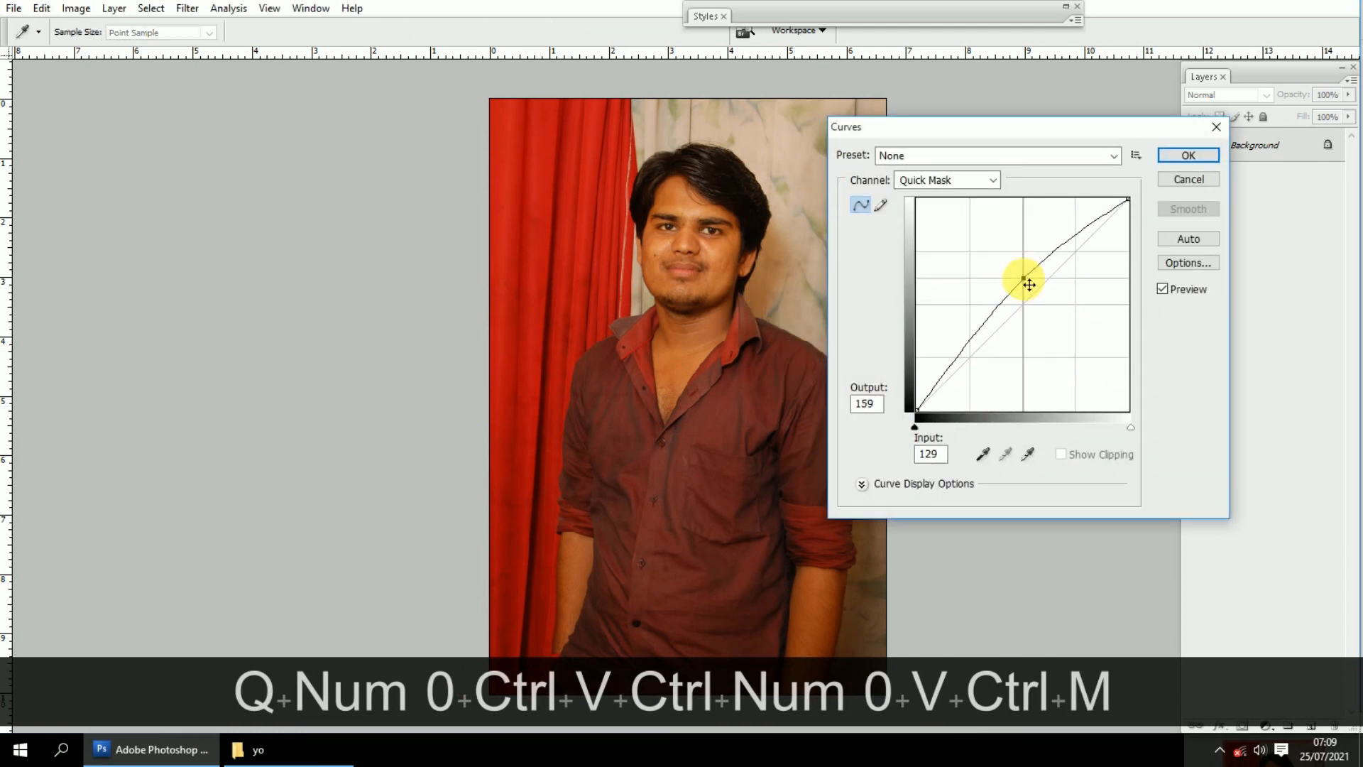
pyautogui.click(1186, 161)
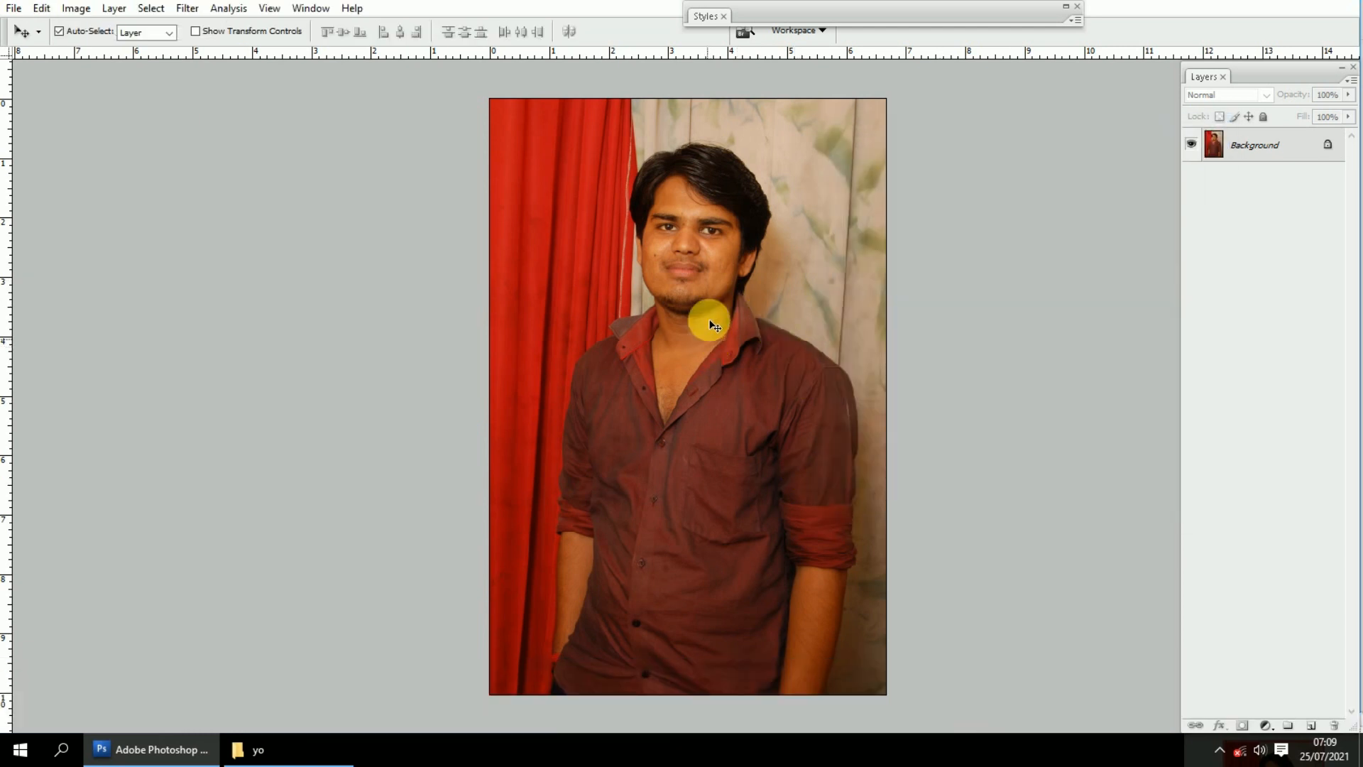
pyautogui.hotkey('ctrl', 'alt', 'z')
pyautogui.press('q')
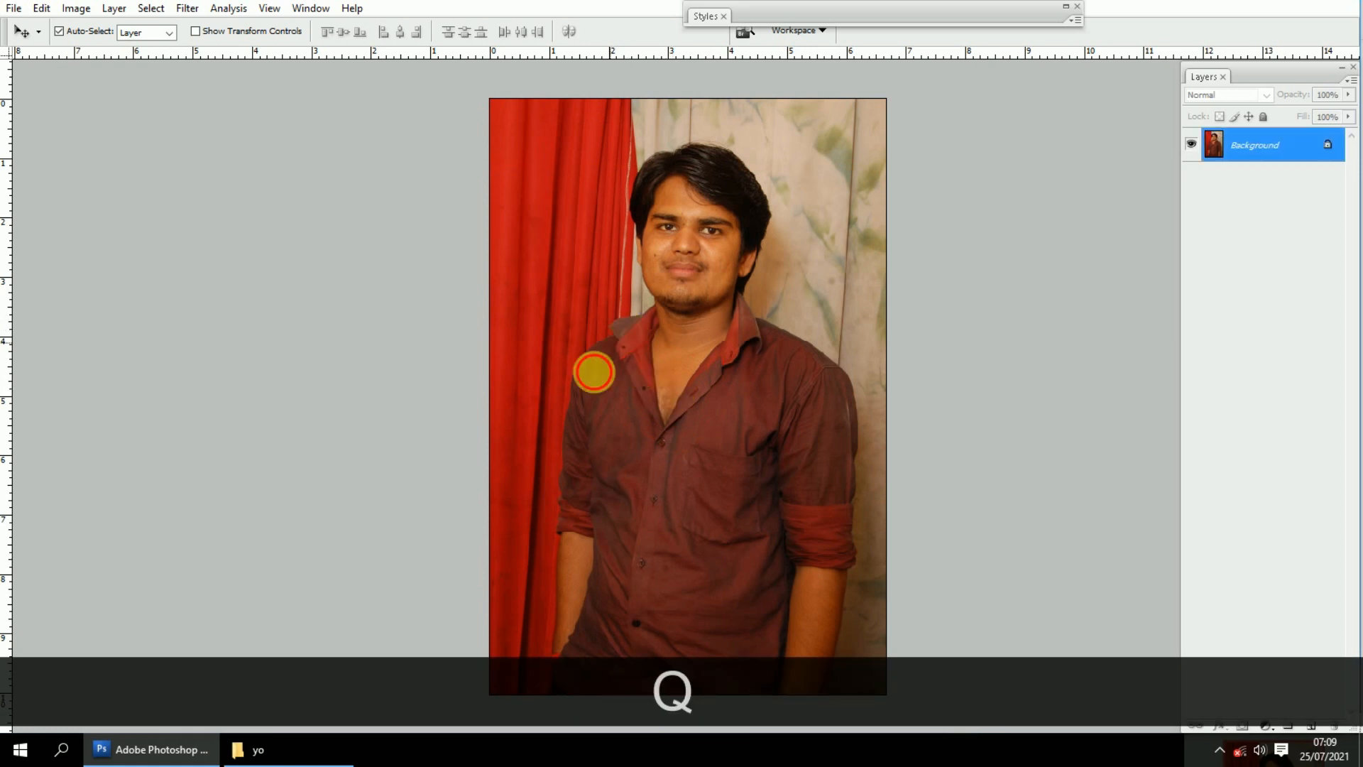
# Try brightening the whole photo with an upward RGB curve
pyautogui.click(611, 399)
pyautogui.press('space')
pyautogui.moveTo(612, 400); pyautogui.dragTo(552, 404)
pyautogui.hotkey('ctrl', 'm')
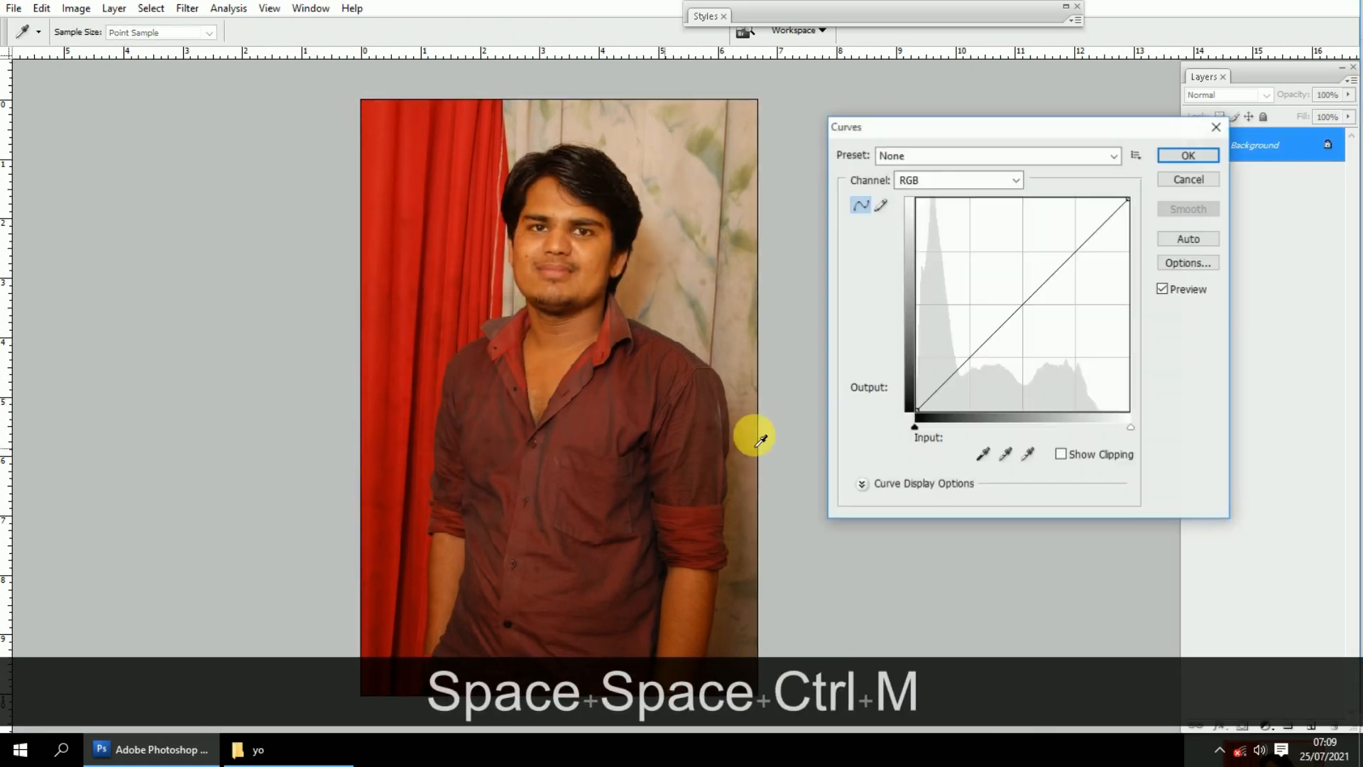
pyautogui.moveTo(1011, 313); pyautogui.dragTo(1029, 265)
pyautogui.click(1189, 181)
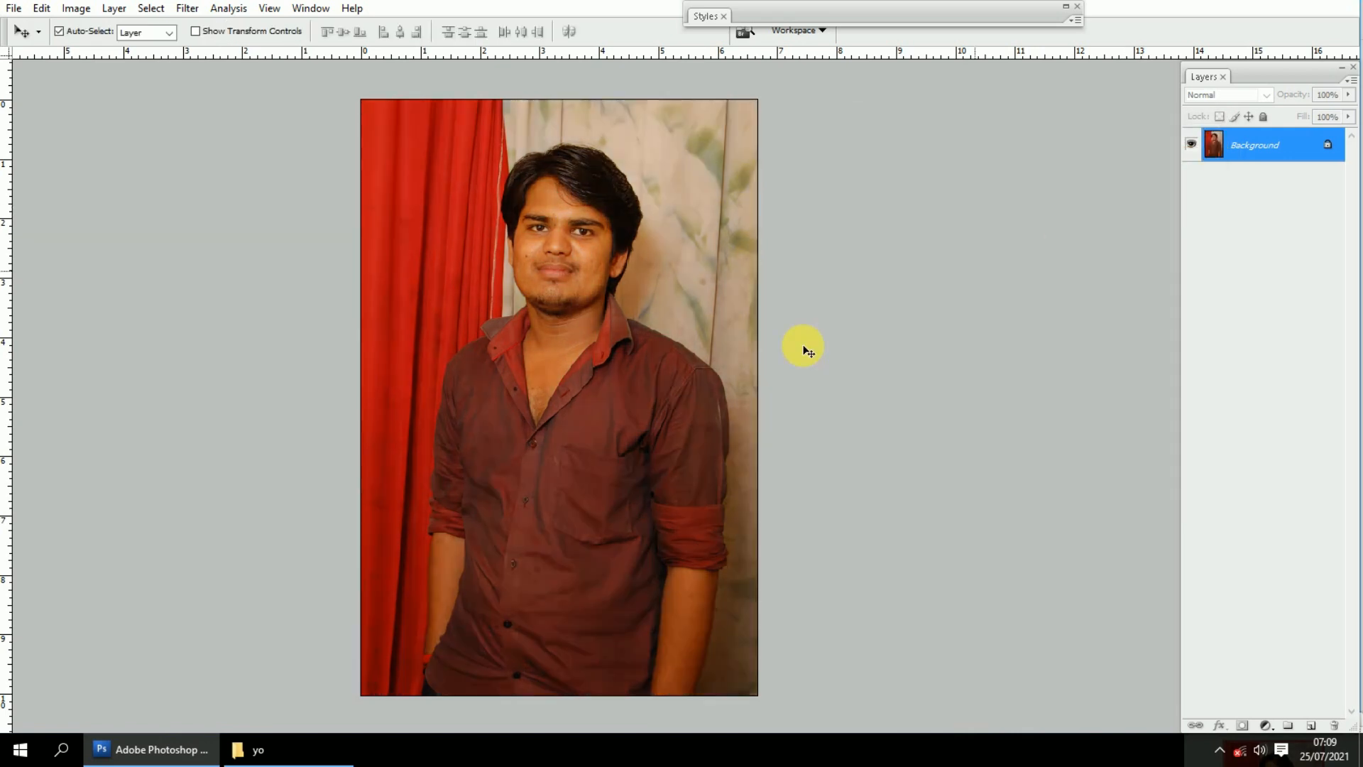
# Select the darker skin of the face and neck, including parts of the collar, with the Magic Wand
pyautogui.scroll(3, 566, 344)
pyautogui.press('w')
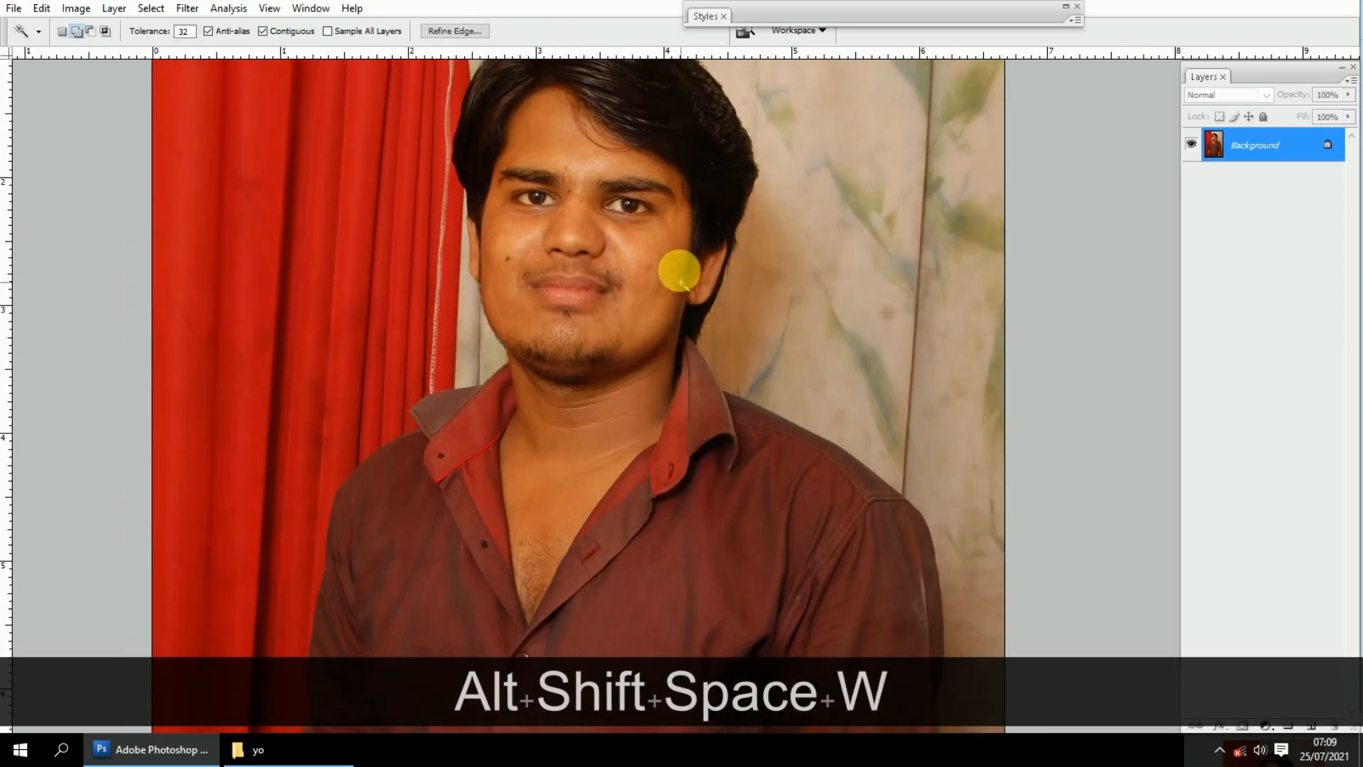
pyautogui.keyDown('shift'); pyautogui.click(679, 245); pyautogui.keyUp('shift')
pyautogui.moveTo(657, 358); pyautogui.dragTo(672, 308)
pyautogui.click(674, 322)
pyautogui.moveTo(625, 364); pyautogui.dragTo(627, 347)
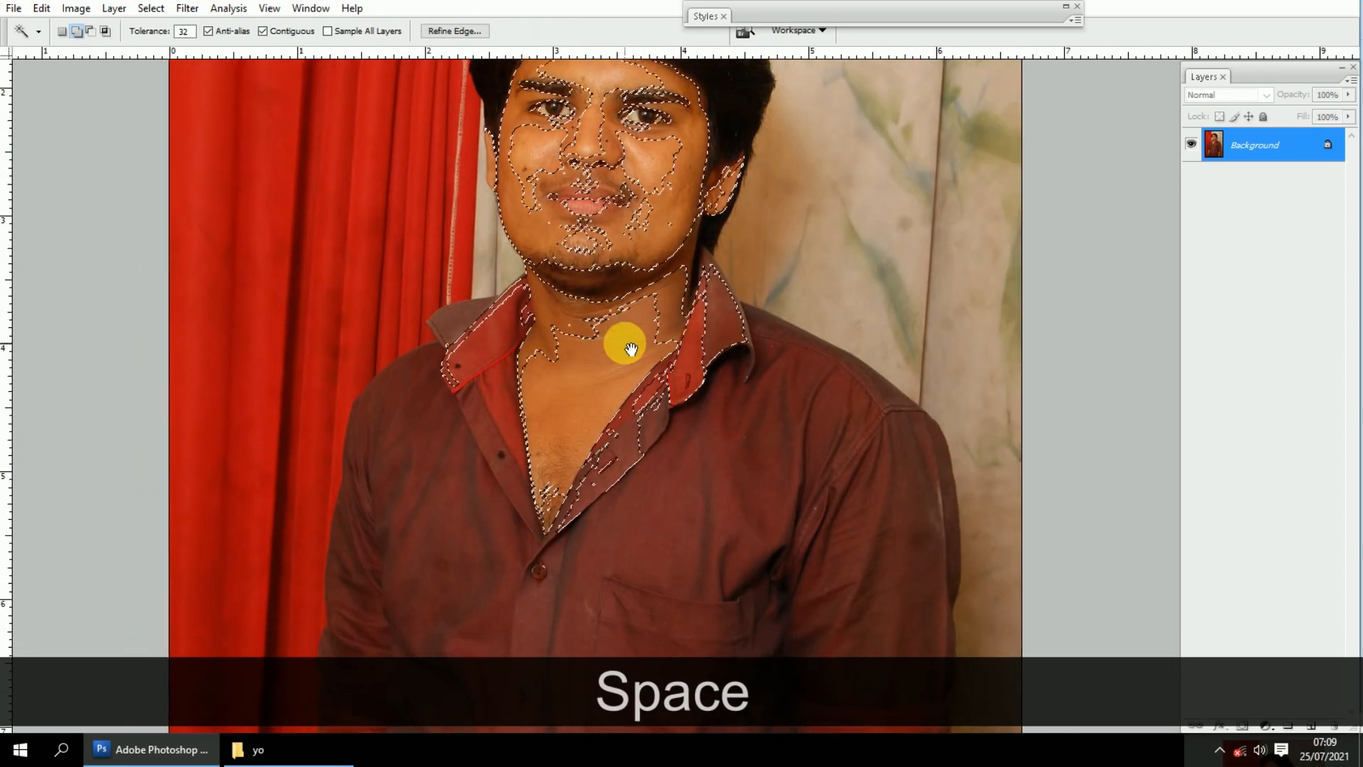
pyautogui.moveTo(539, 346); pyautogui.dragTo(549, 365)
# Feather the face, neck and collar selection by 30 px with Refine Edge
pyautogui.hotkey('alt', 's')
pyautogui.press('f')
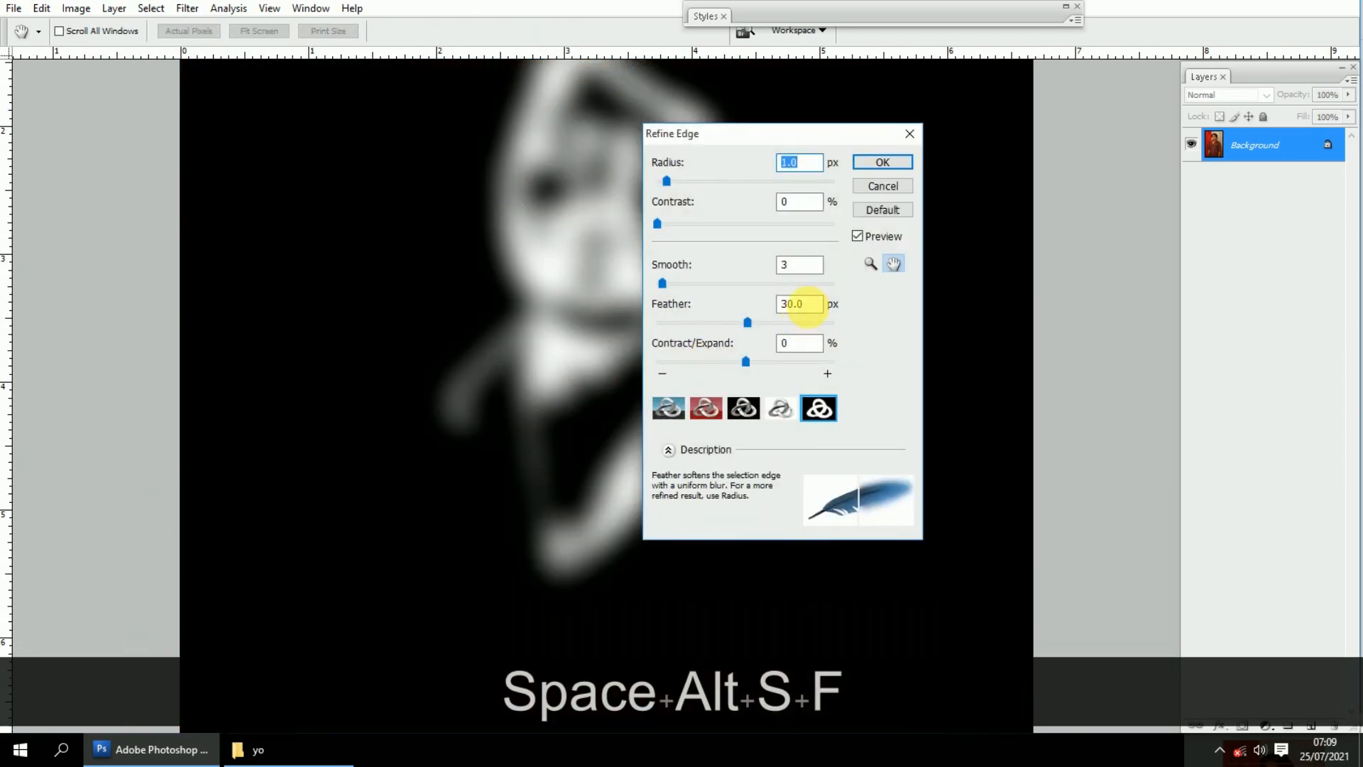
pyautogui.press('Return')
# Brighten the feathered face and neck selection by raising the RGB midtones in Curves, and deselect it
pyautogui.hotkey('ctrl', 'm')
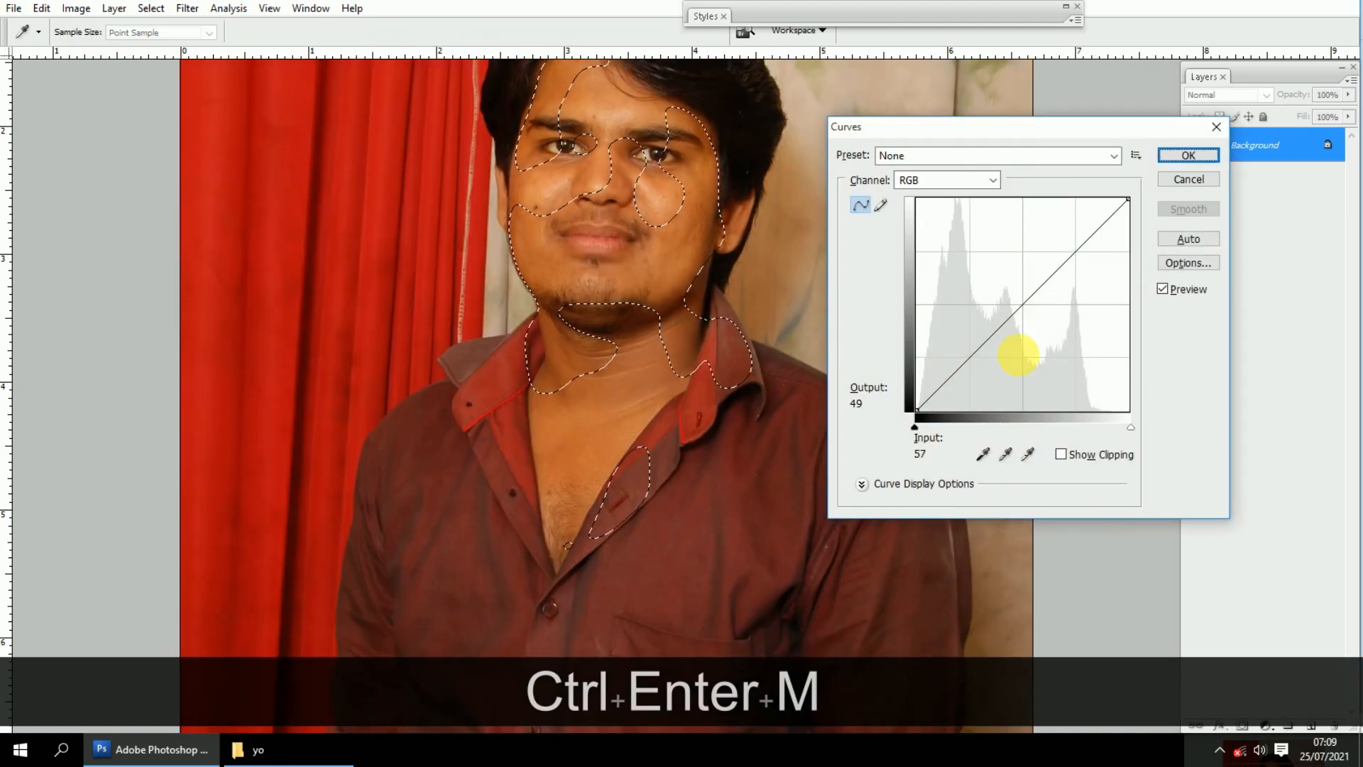
pyautogui.moveTo(1017, 334); pyautogui.dragTo(998, 267)
pyautogui.click(1189, 155)
pyautogui.hotkey('ctrl', 'd')
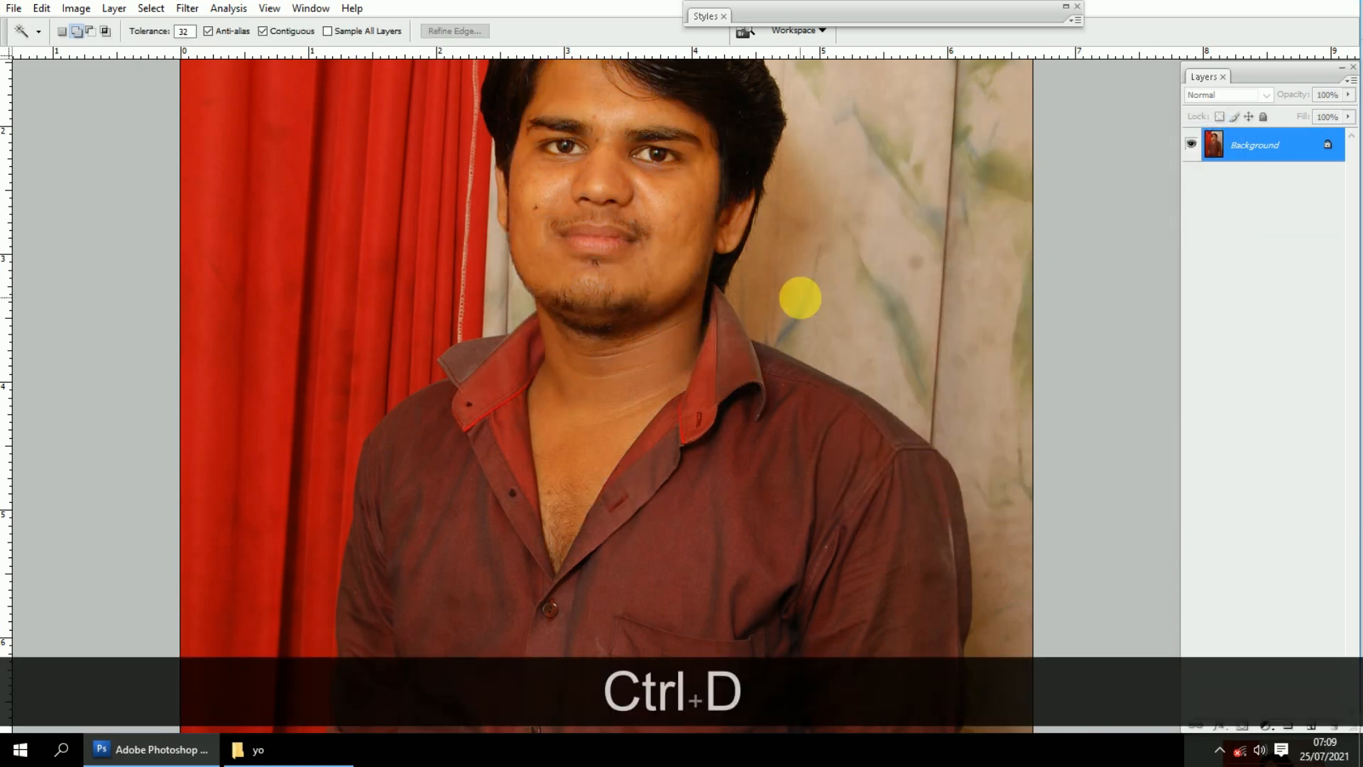
# Outline the dark spot on the cheek with the Patch tool, and switch to the Rectangular Marquee tool
pyautogui.scroll(3, 701, 249)
pyautogui.moveTo(626, 252); pyautogui.dragTo(663, 307)
pyautogui.moveTo(645, 501); pyautogui.dragTo(651, 258)
pyautogui.moveTo(631, 434); pyautogui.dragTo(671, 274)
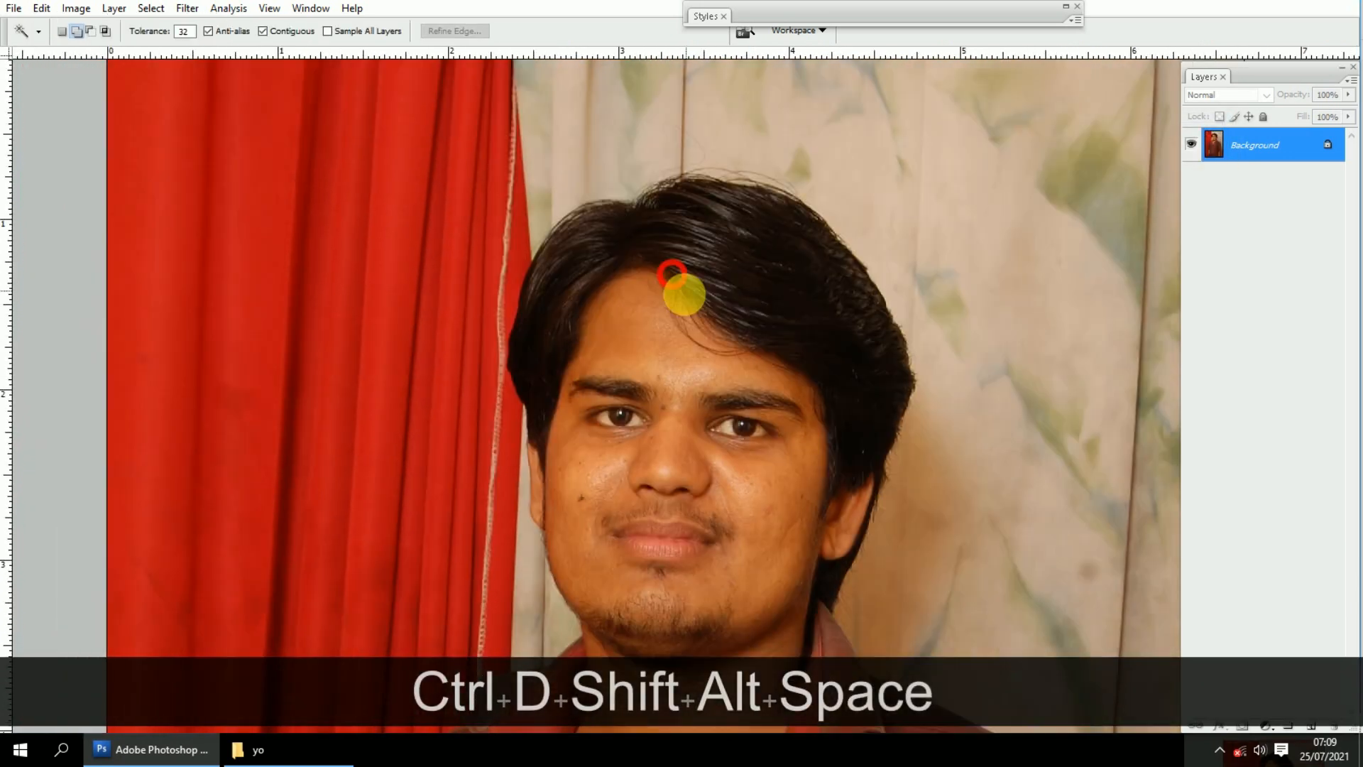
pyautogui.press('j')
pyautogui.moveTo(642, 416); pyautogui.dragTo(648, 322)
pyautogui.scroll(1, 607, 395)
pyautogui.hotkey('alt', 'space')
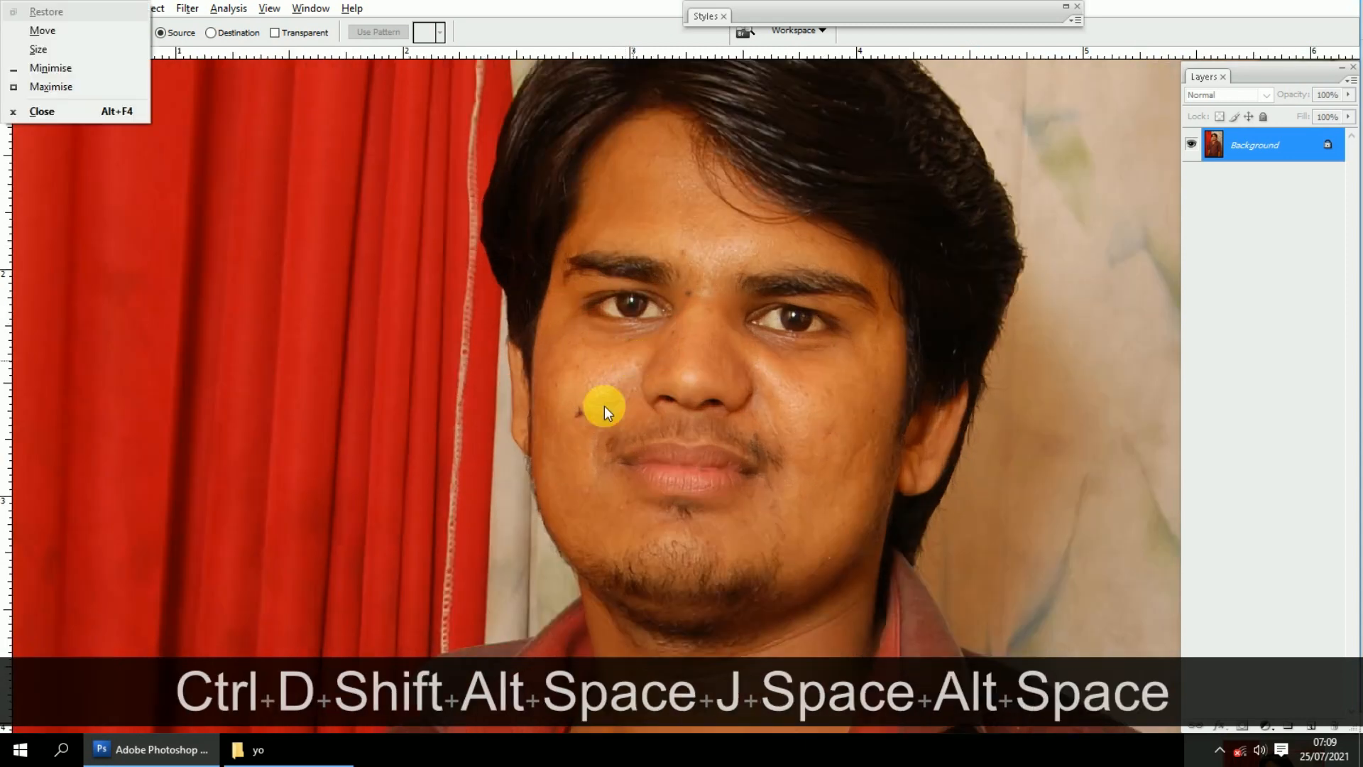
pyautogui.moveTo(604, 435); pyautogui.dragTo(637, 302)
pyautogui.scroll(3, 656, 295)
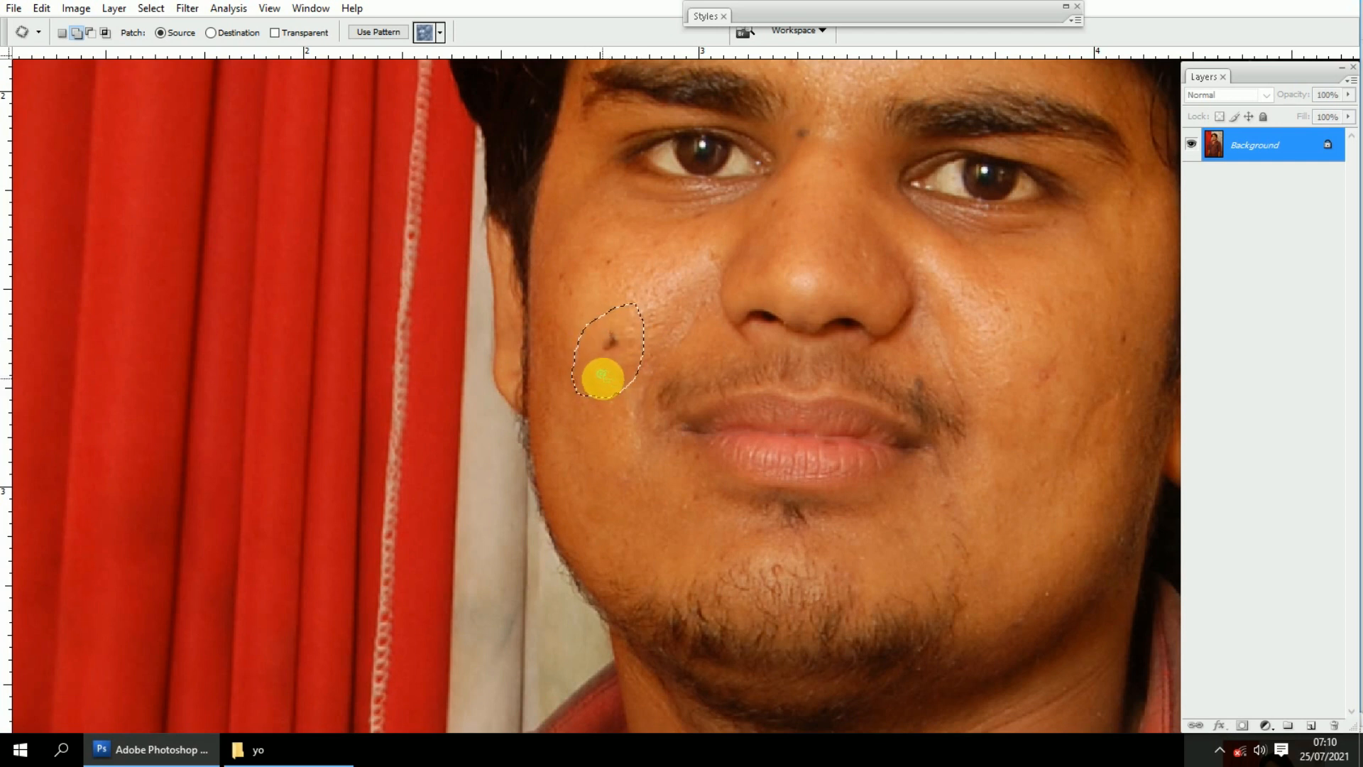
pyautogui.press('ctrl')
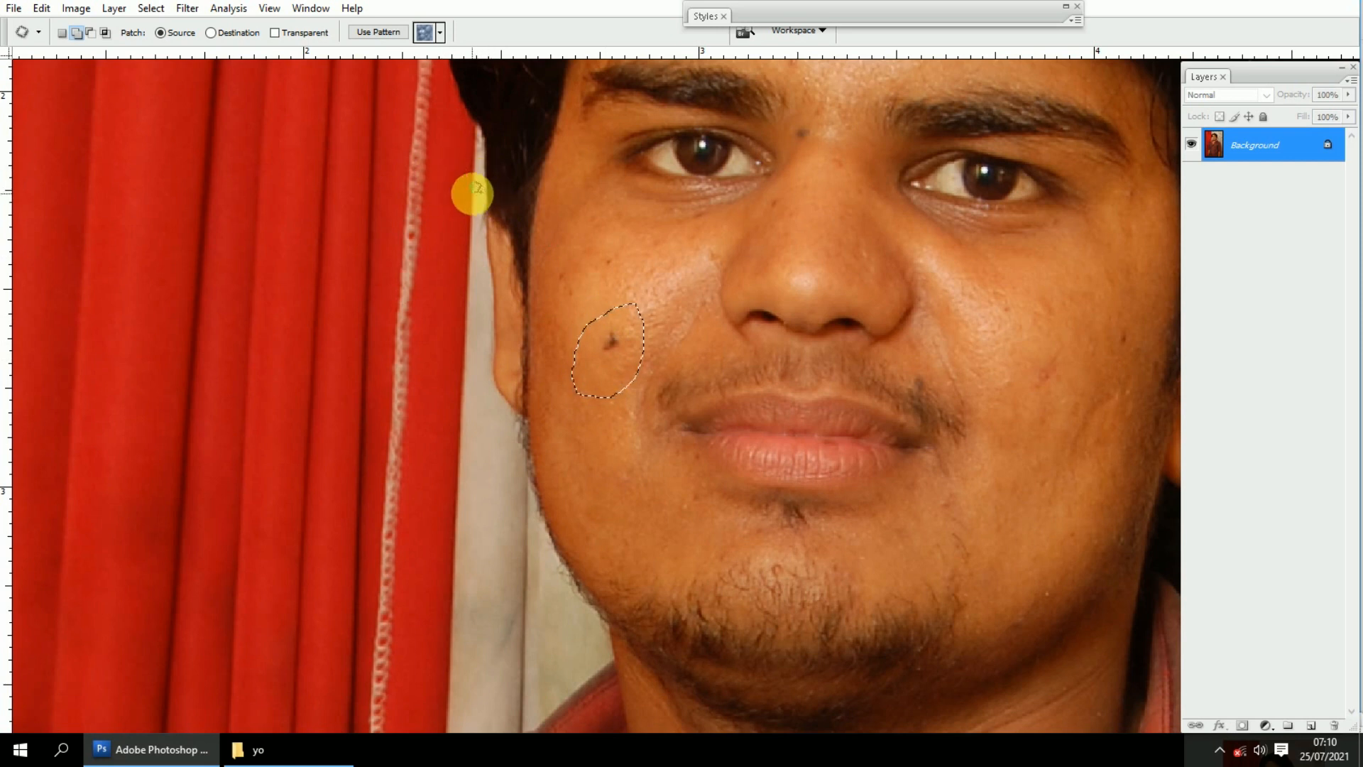
pyautogui.press('m')
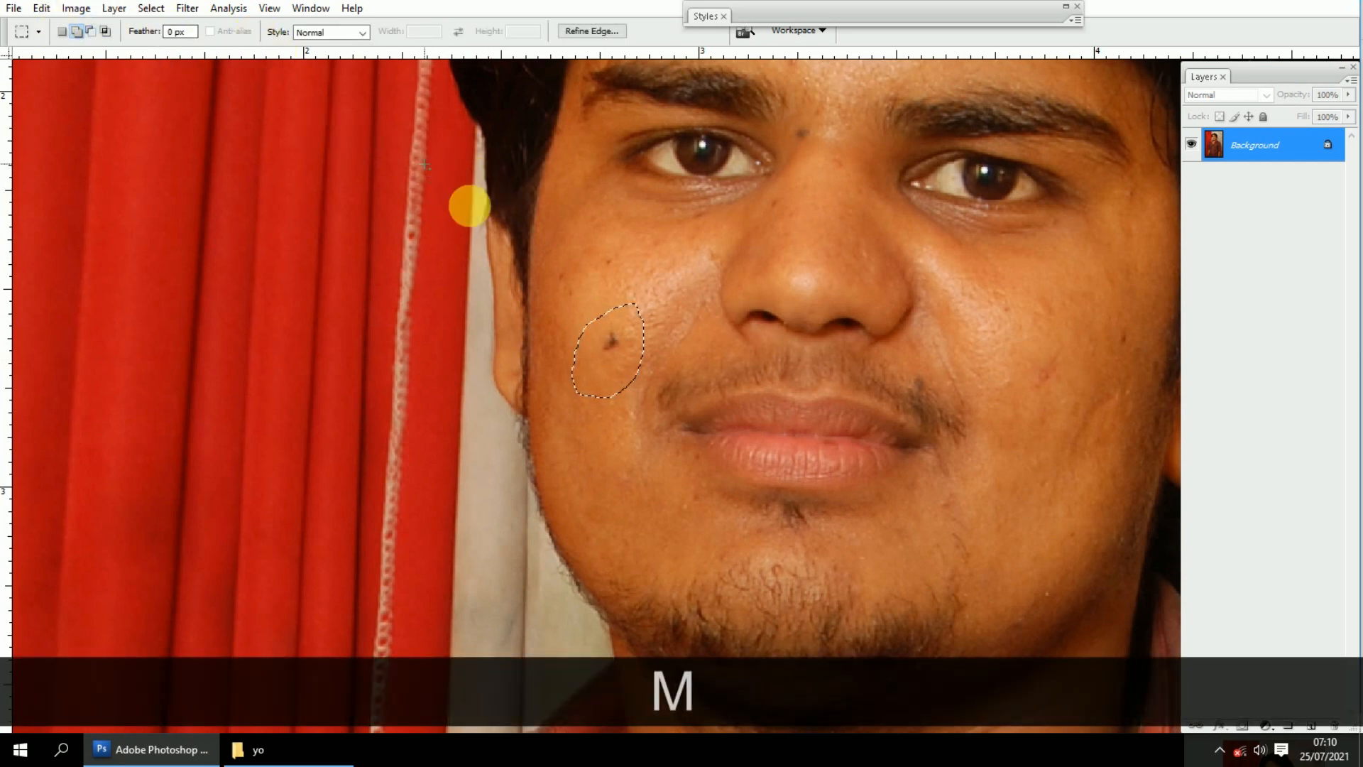
# Preview brightening the unfeathered cheek outline in Curves by raising the RGB midtones to about 204 output, and cancel the adjustment
pyautogui.hotkey('ctrl', 'm')
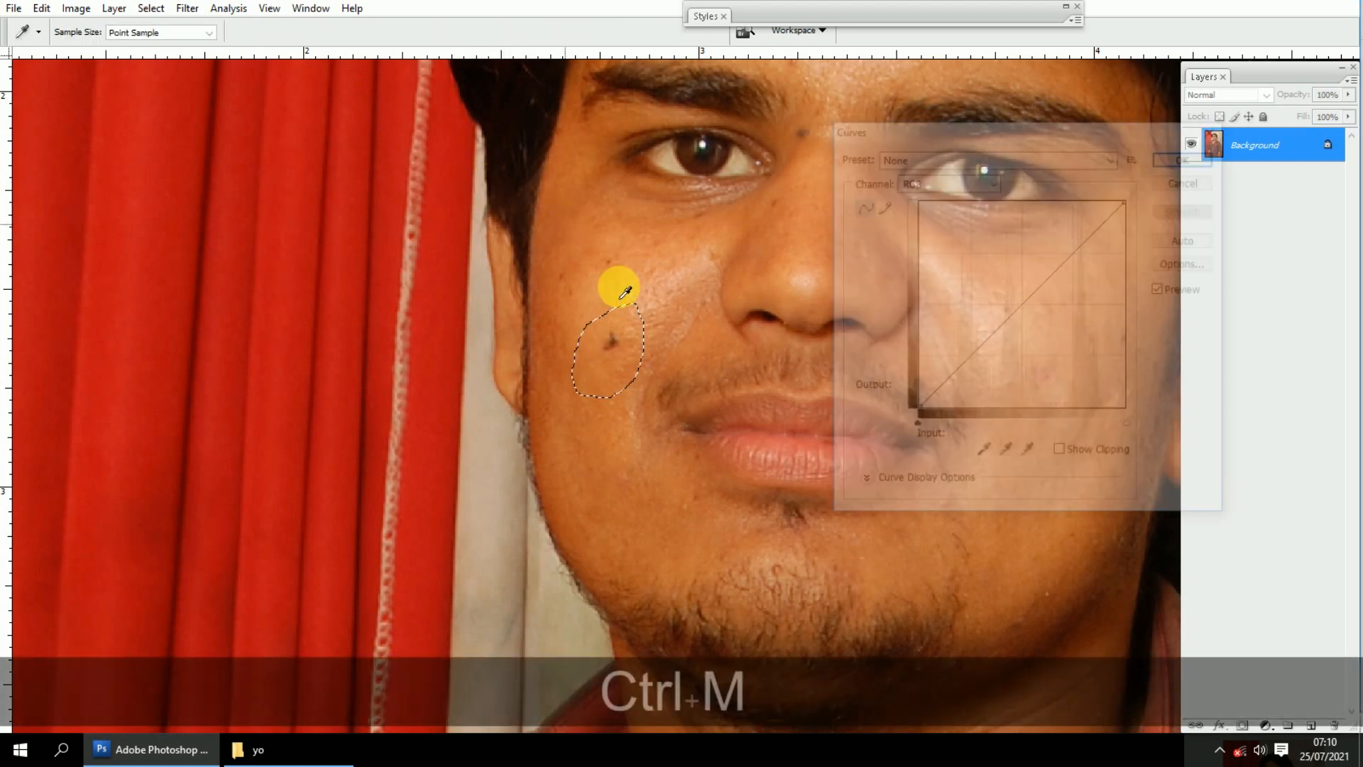
pyautogui.moveTo(1020, 308); pyautogui.dragTo(1021, 246)
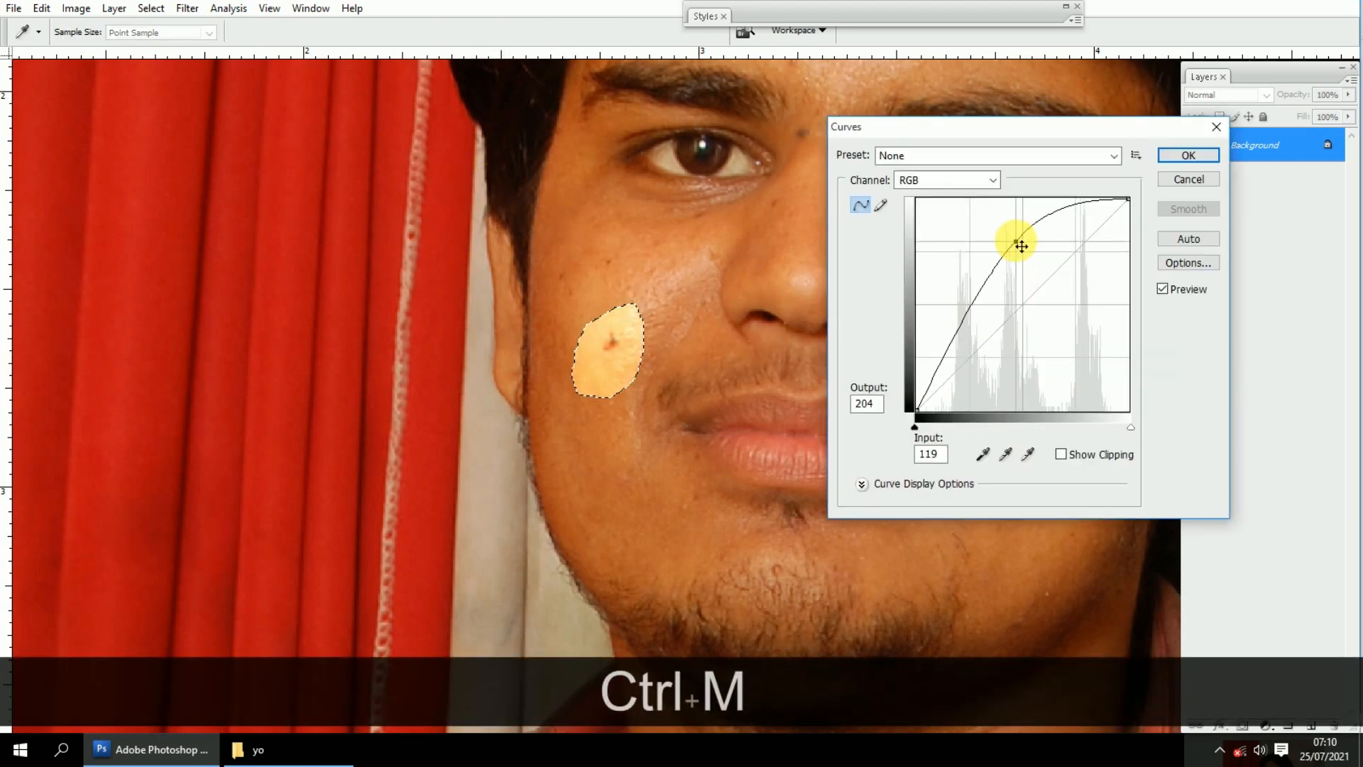
pyautogui.click(1189, 179)
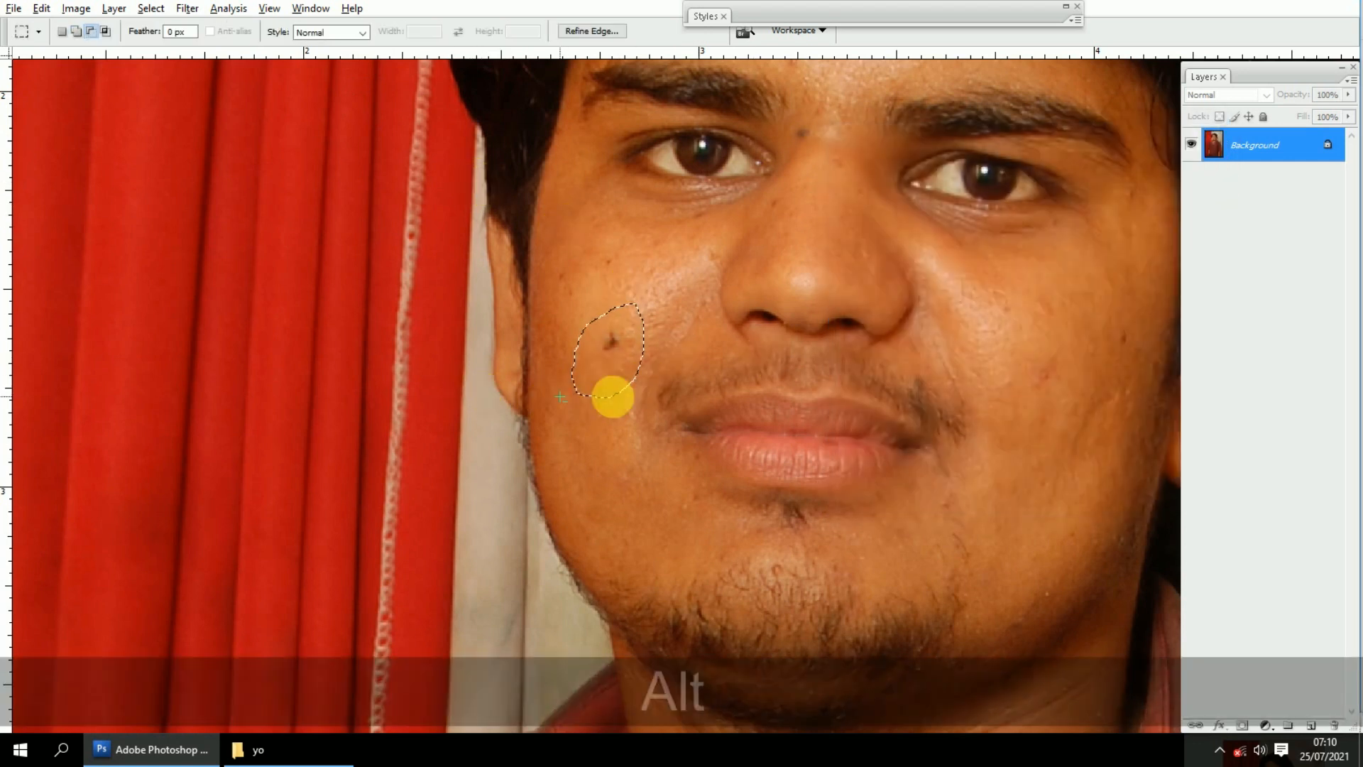
# Try to feather the cheek outline by 30 px with Refine Edge, and undo it
pyautogui.hotkey('alt', 's')
pyautogui.press('f')
pyautogui.press('Return')
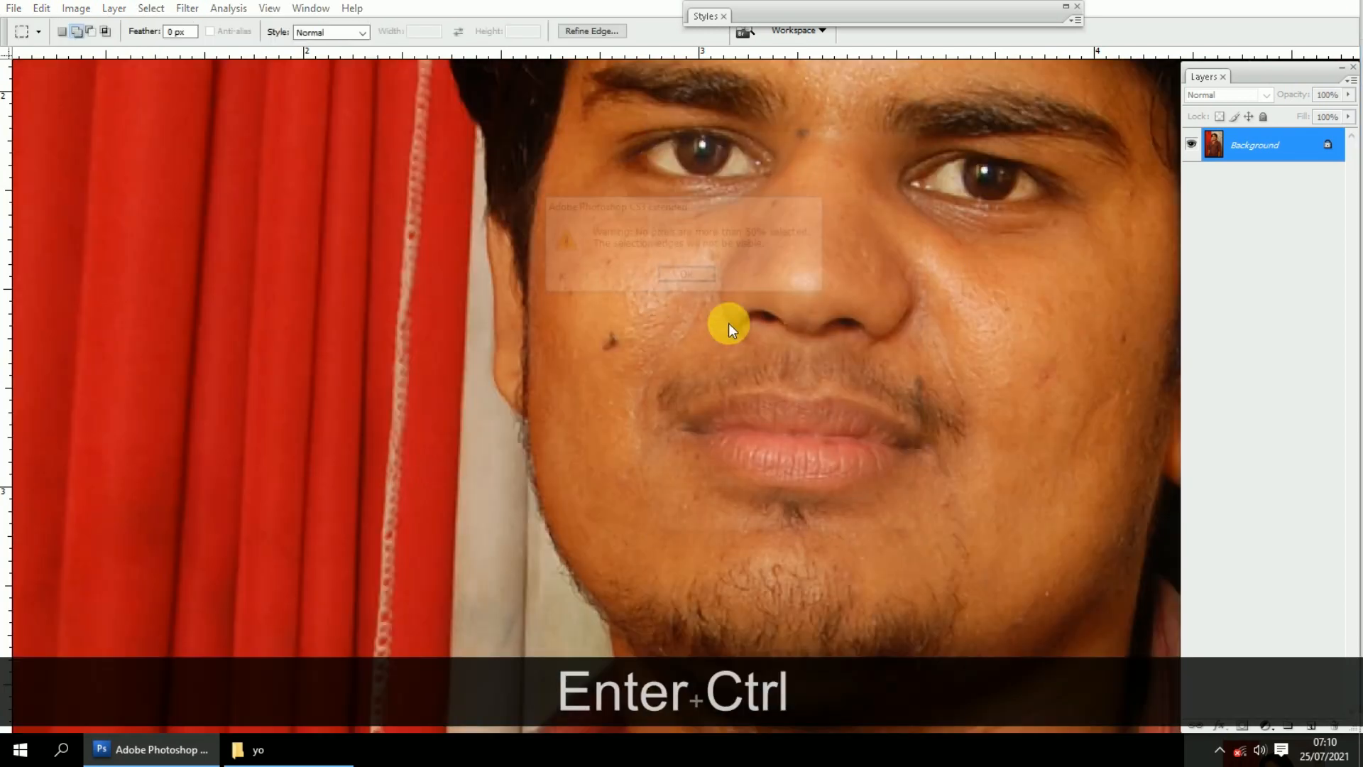
pyautogui.hotkey('ctrl', 'm')
pyautogui.press('space')
pyautogui.hotkey('ctrl', 'alt', 'z')
# Feather the outline around the dark cheek spot by 10 px with Refine Edge
pyautogui.hotkey('alt', 's')
pyautogui.write('f')
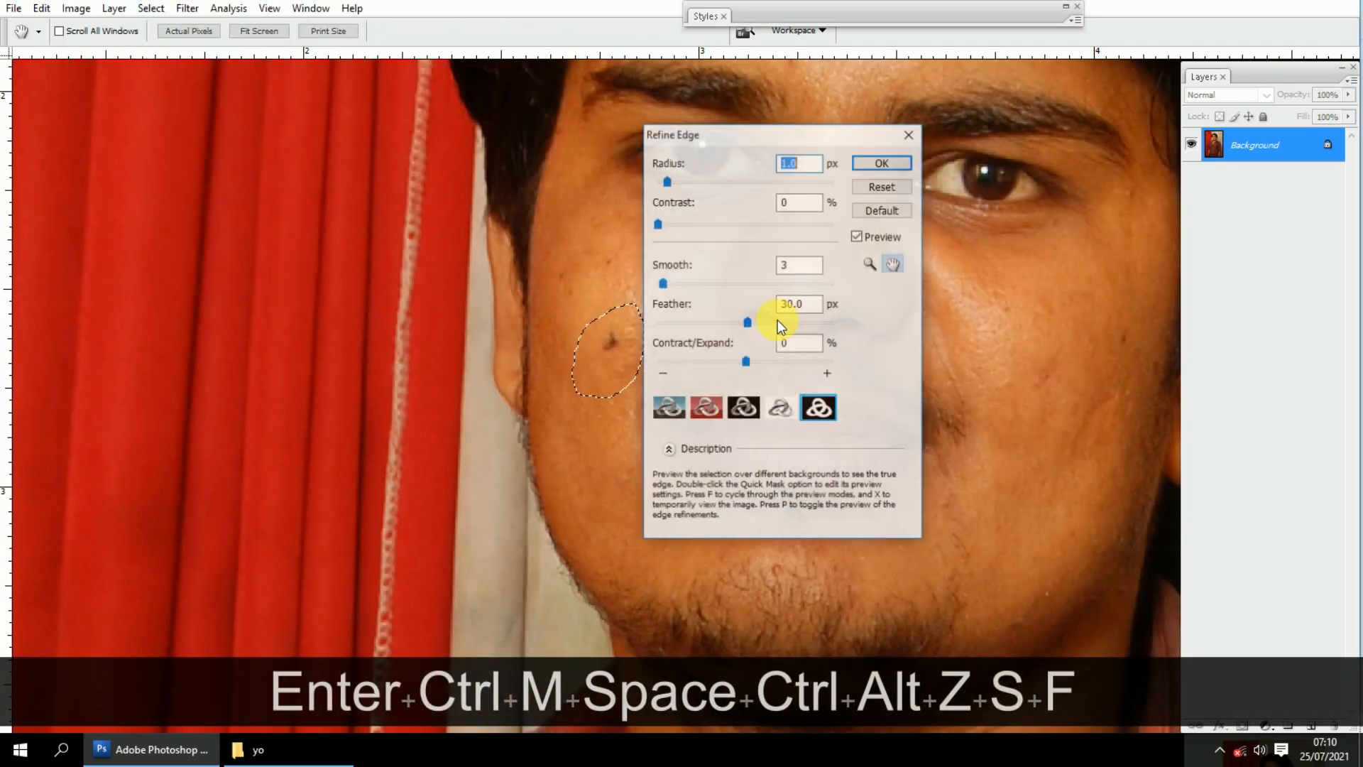
pyautogui.write('10')
pyautogui.press('Return')
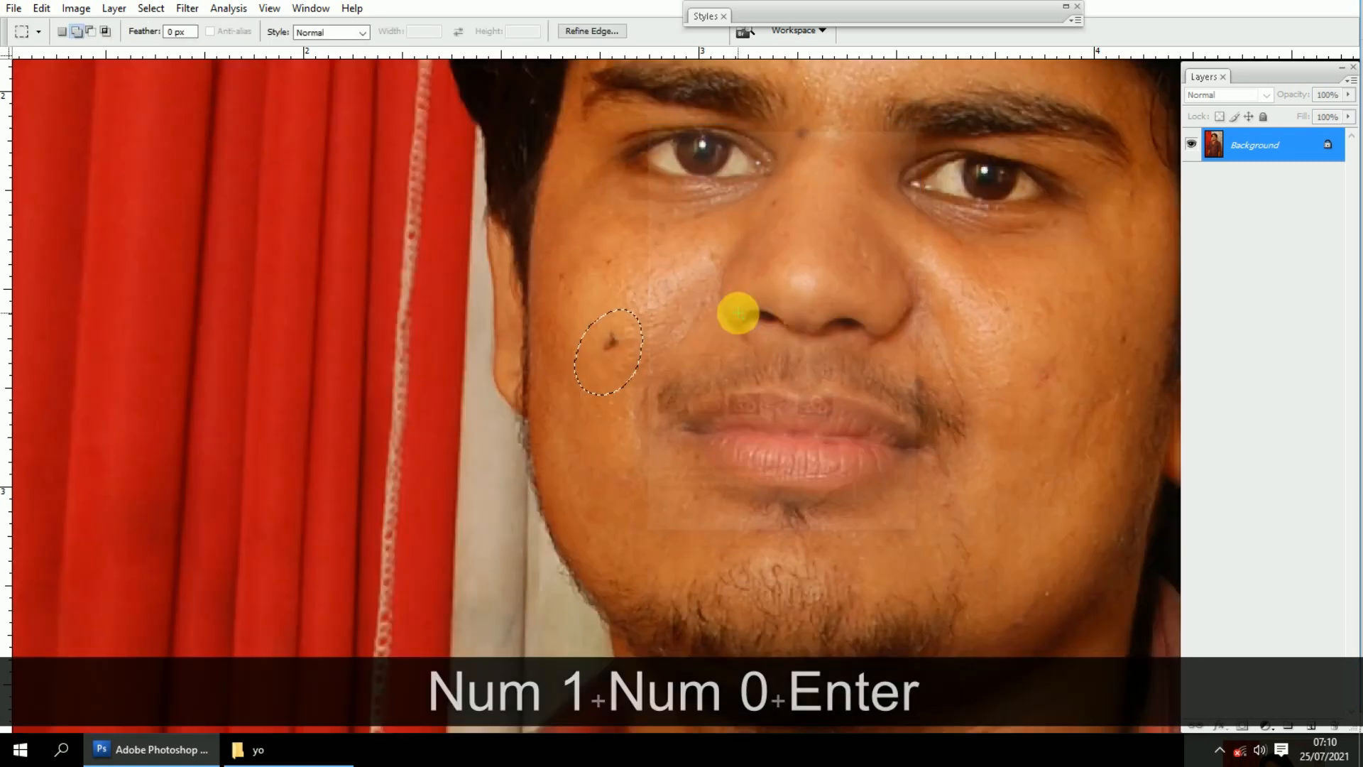
# Preview raised RGB midtones in Curves on the feathered cheek selection, cancel the adjustment and undo the feather
pyautogui.hotkey('ctrl', 'm')
pyautogui.moveTo(960, 355); pyautogui.dragTo(1023, 254)
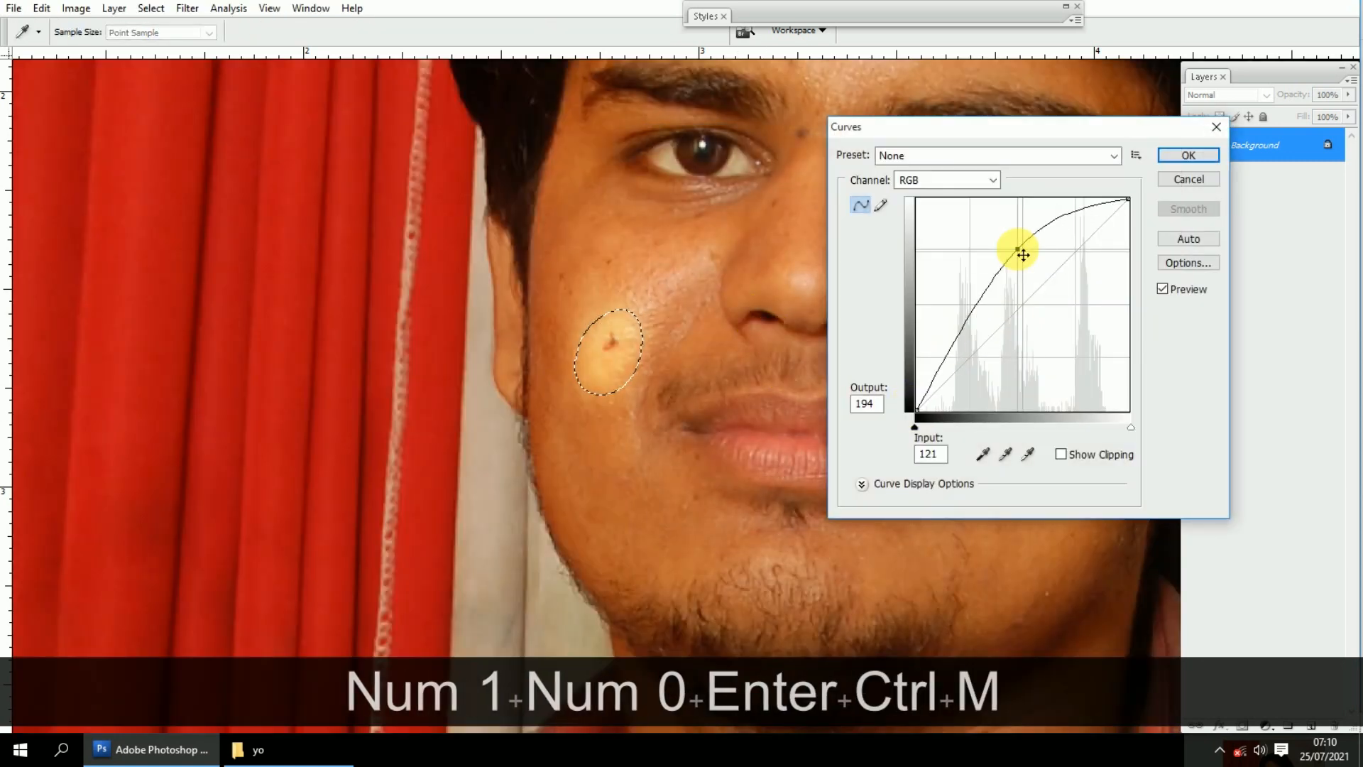
pyautogui.click(1190, 179)
pyautogui.hotkey('ctrl', 'alt', 'z')
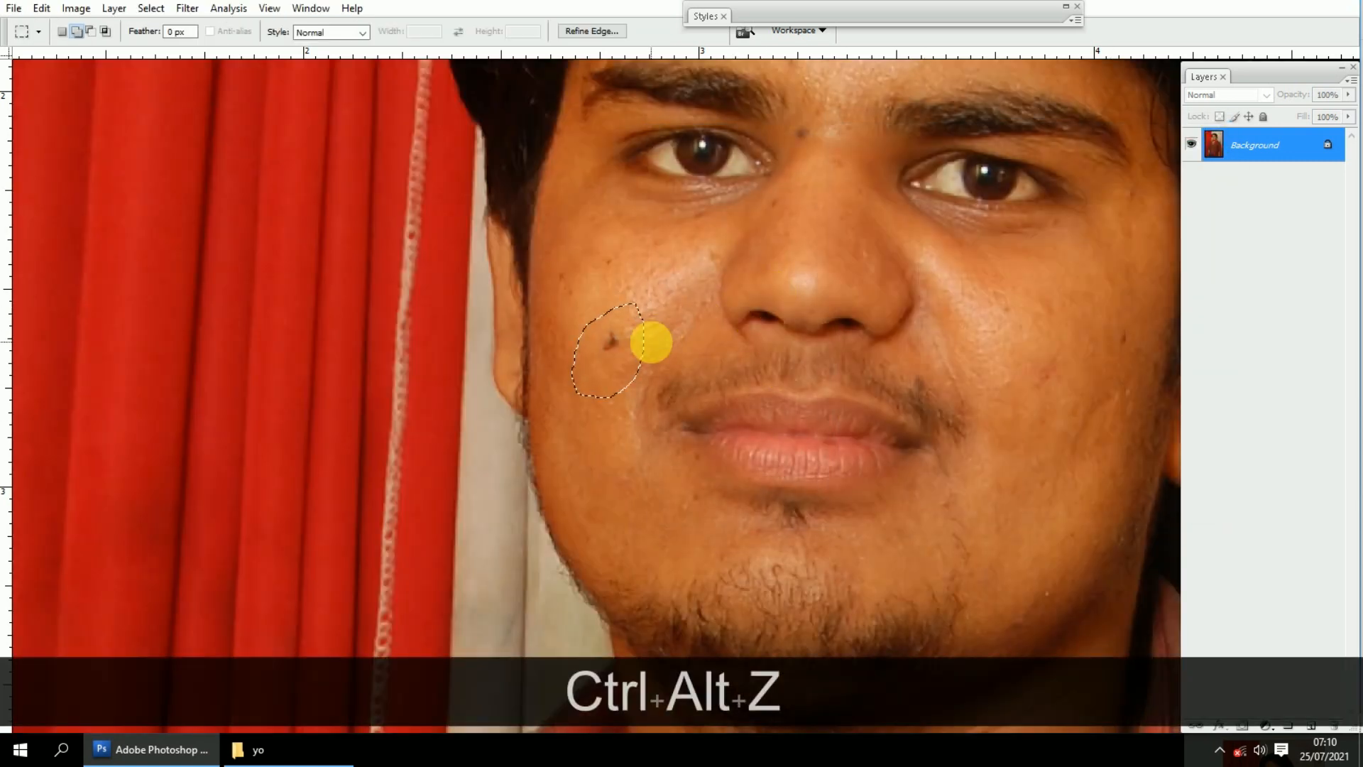
# Patch the outlined dark cheek spot with the clear skin just below it, and undo the patch
pyautogui.press('j')
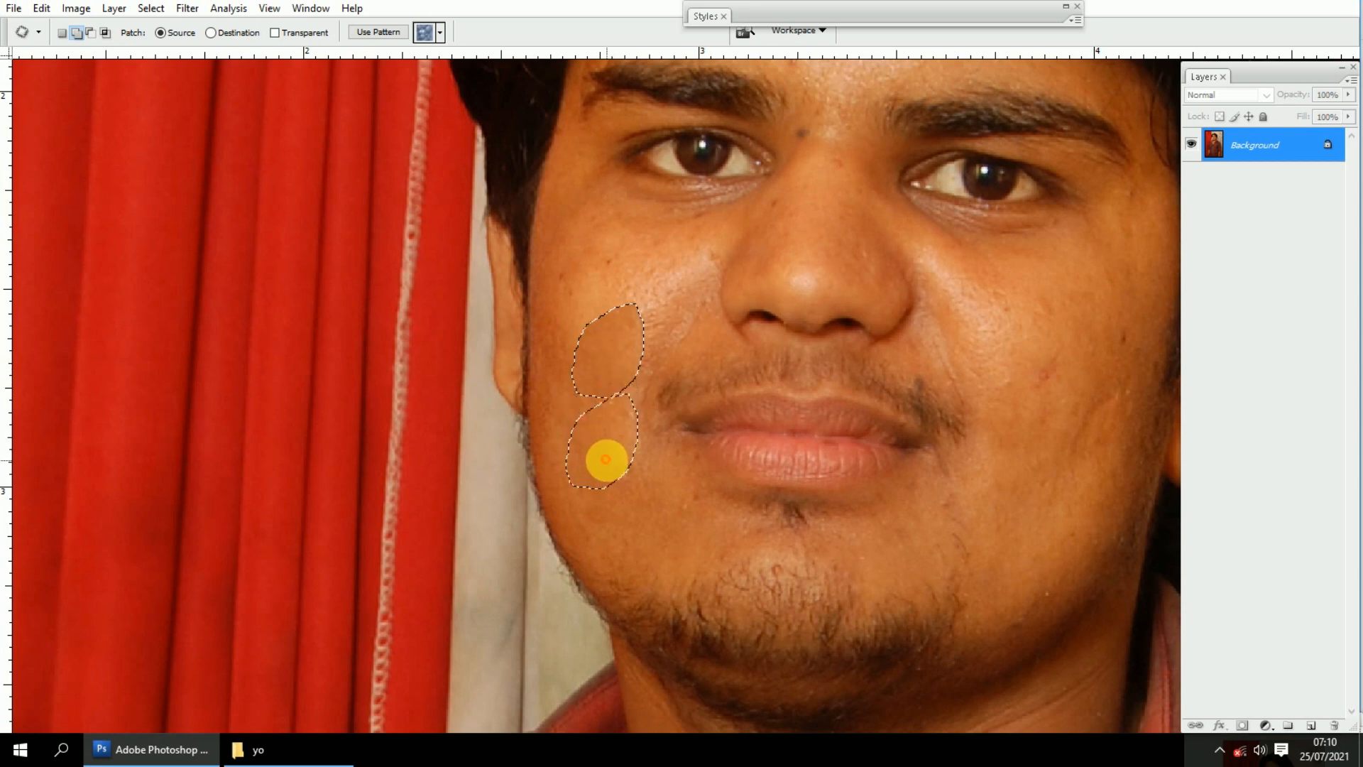
pyautogui.moveTo(606, 460); pyautogui.dragTo(608, 458)
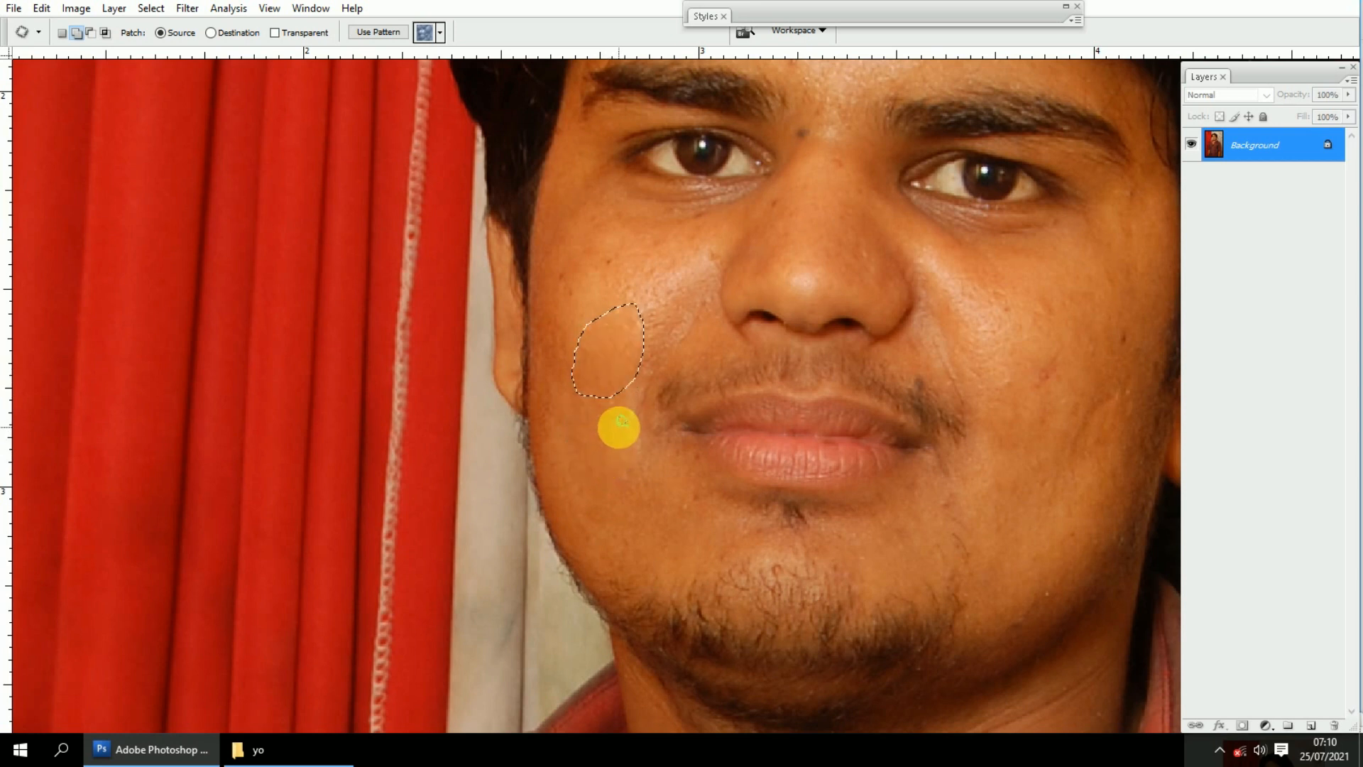
pyautogui.hotkey('ctrl', 'alt', 'z')
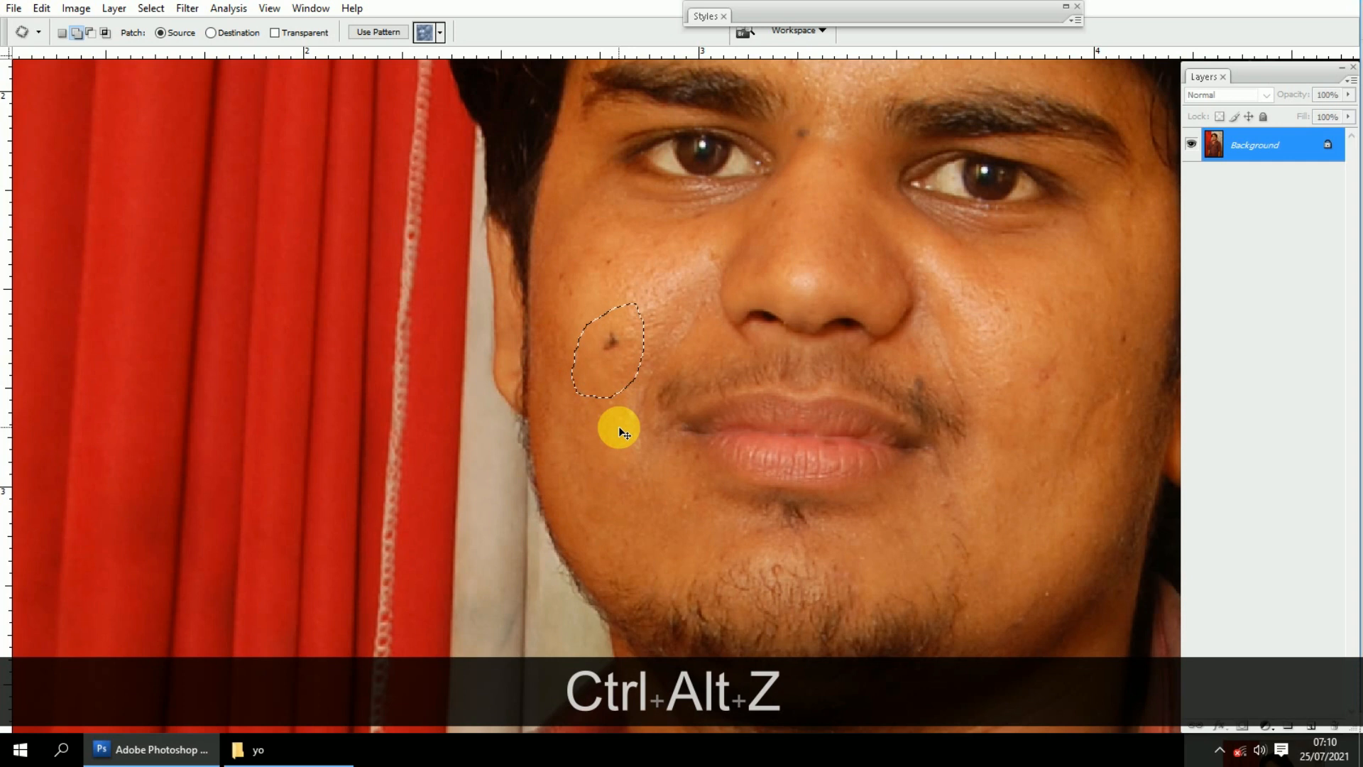
# Deselect the freehand outline and draw a small Rectangular Marquee selection around the dark cheek spot
pyautogui.hotkey('ctrl', 'd')
pyautogui.press('space')
pyautogui.moveTo(624, 436); pyautogui.dragTo(633, 395)
pyautogui.press('m')
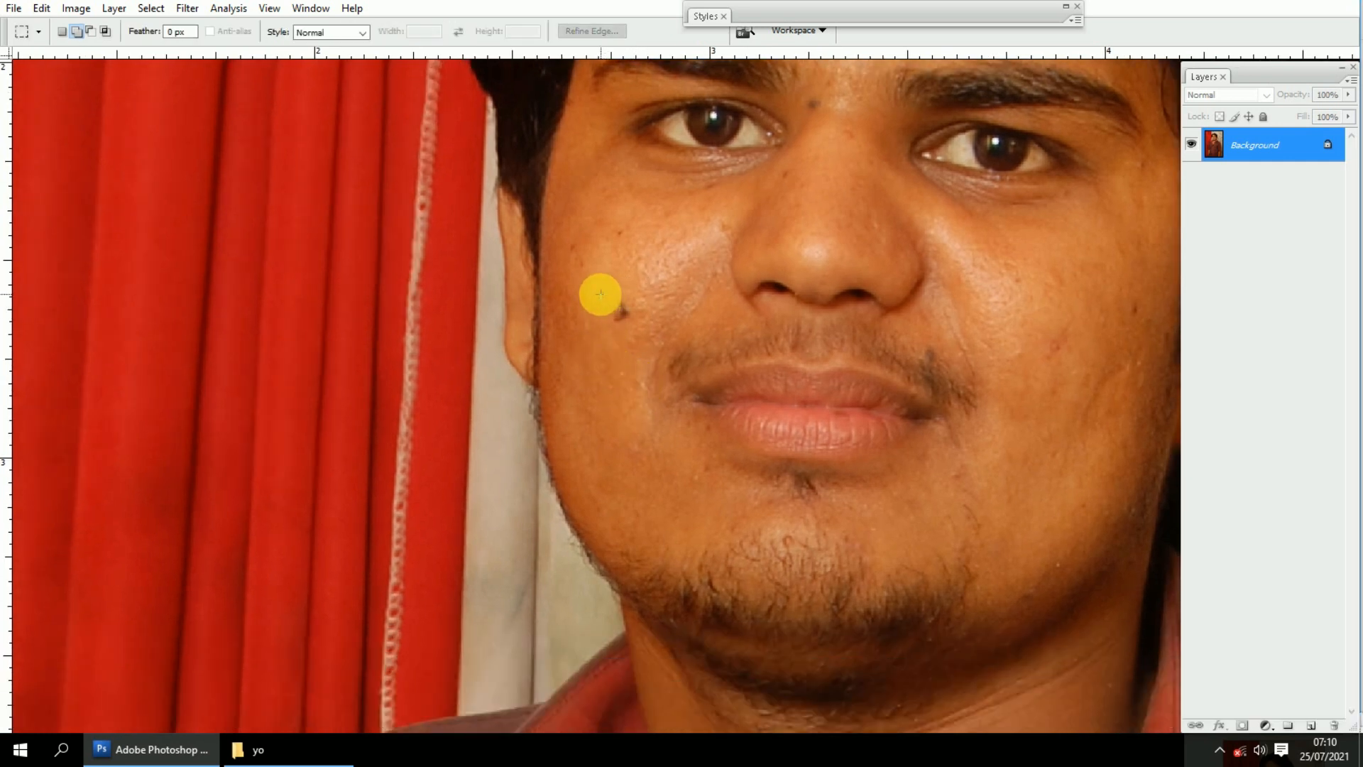
pyautogui.moveTo(651, 340); pyautogui.dragTo(652, 341)
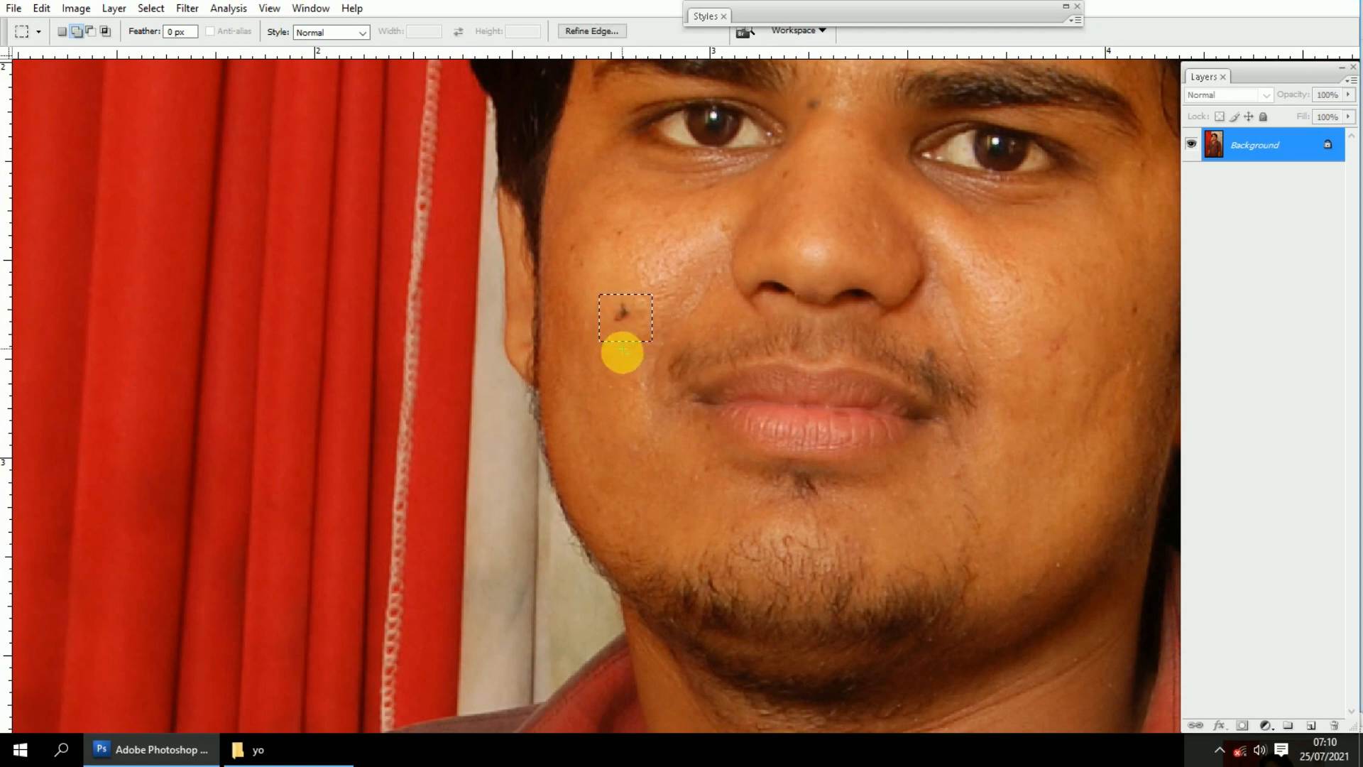
# Patch the rectangular selection on the cheek with the clear skin just below it, and undo the patch
pyautogui.press('j')
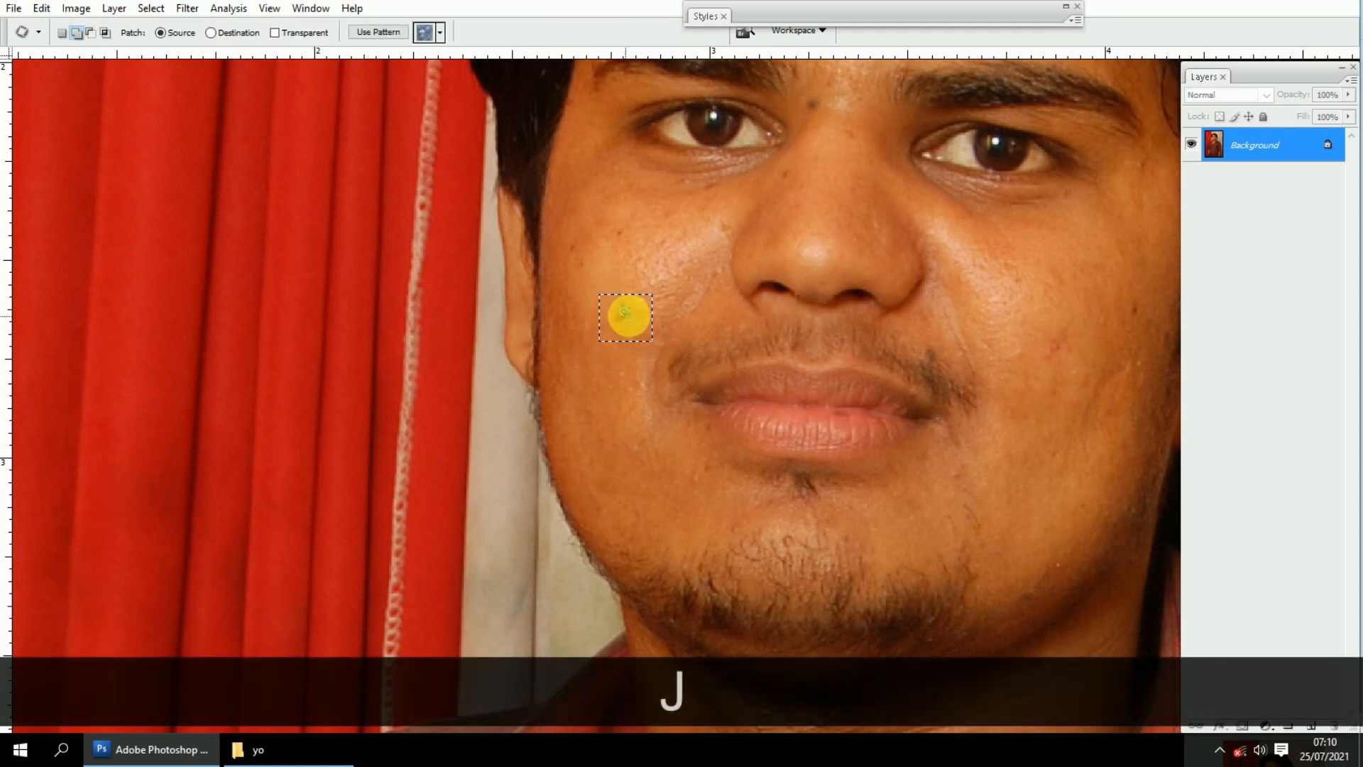
pyautogui.moveTo(615, 387); pyautogui.dragTo(618, 374)
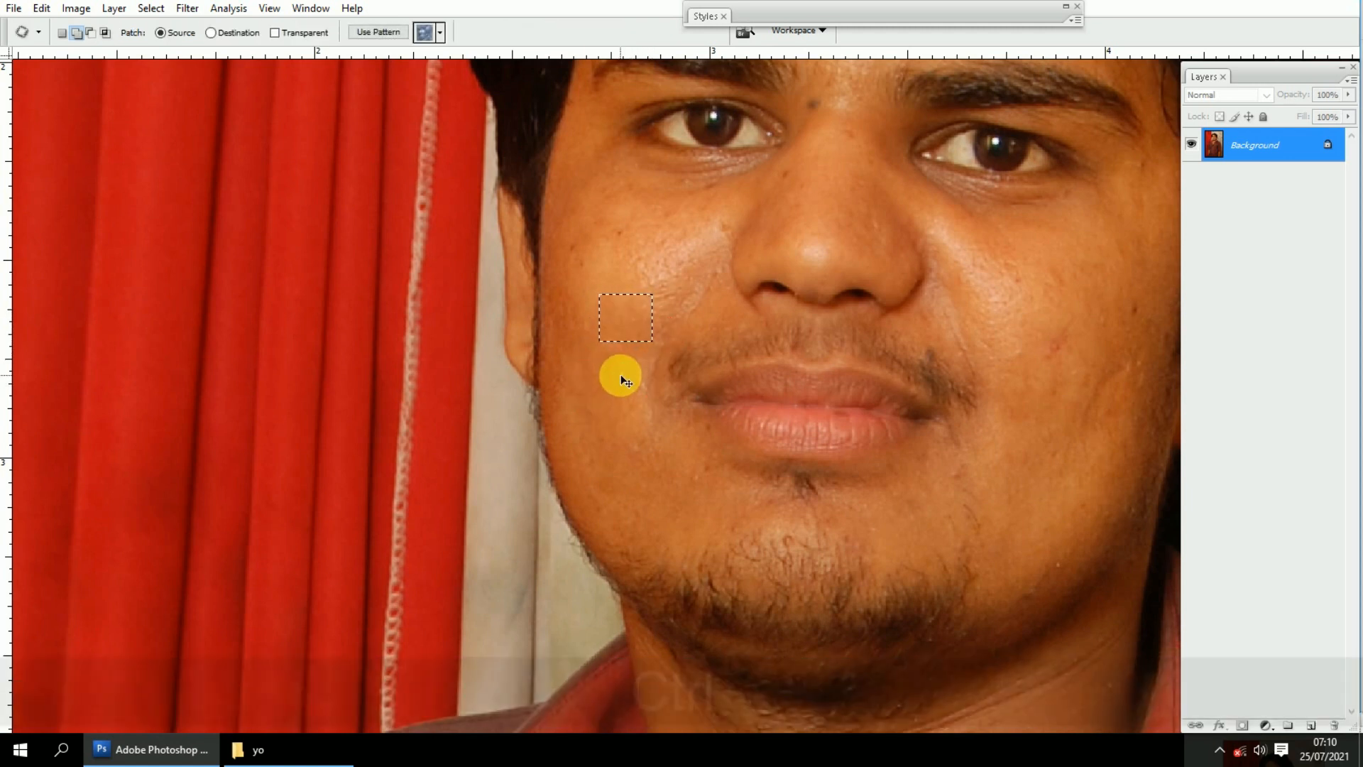
pyautogui.hotkey('ctrl', 'd')
pyautogui.hotkey('ctrl', 'alt', 'z')
pyautogui.hotkey('ctrl', 'alt', 'z')
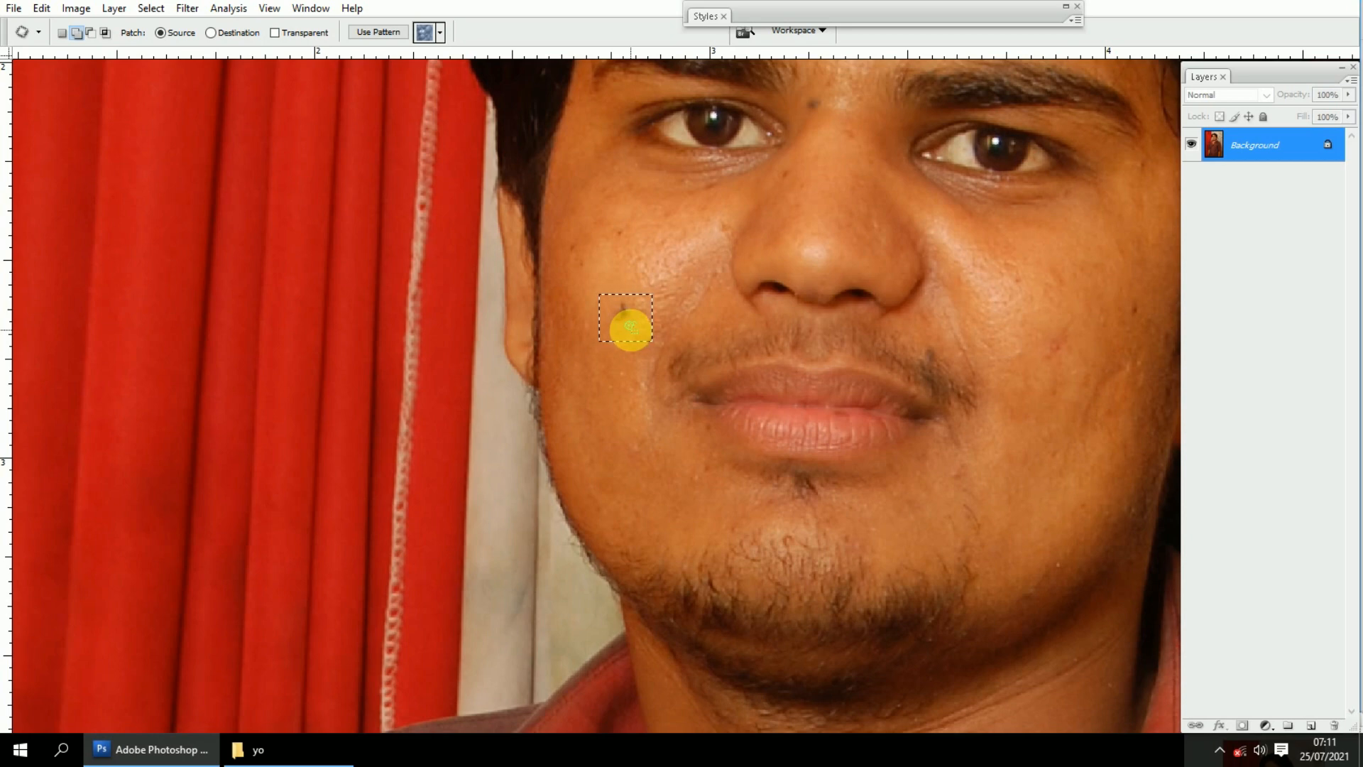
# Deselect the rectangular marquee on the cheek, and switch to the Move tool
pyautogui.hotkey('ctrl', 'd')
pyautogui.hotkey('ctrl', '0')
pyautogui.press('v')
pyautogui.moveTo(675, 353); pyautogui.dragTo(712, 344)
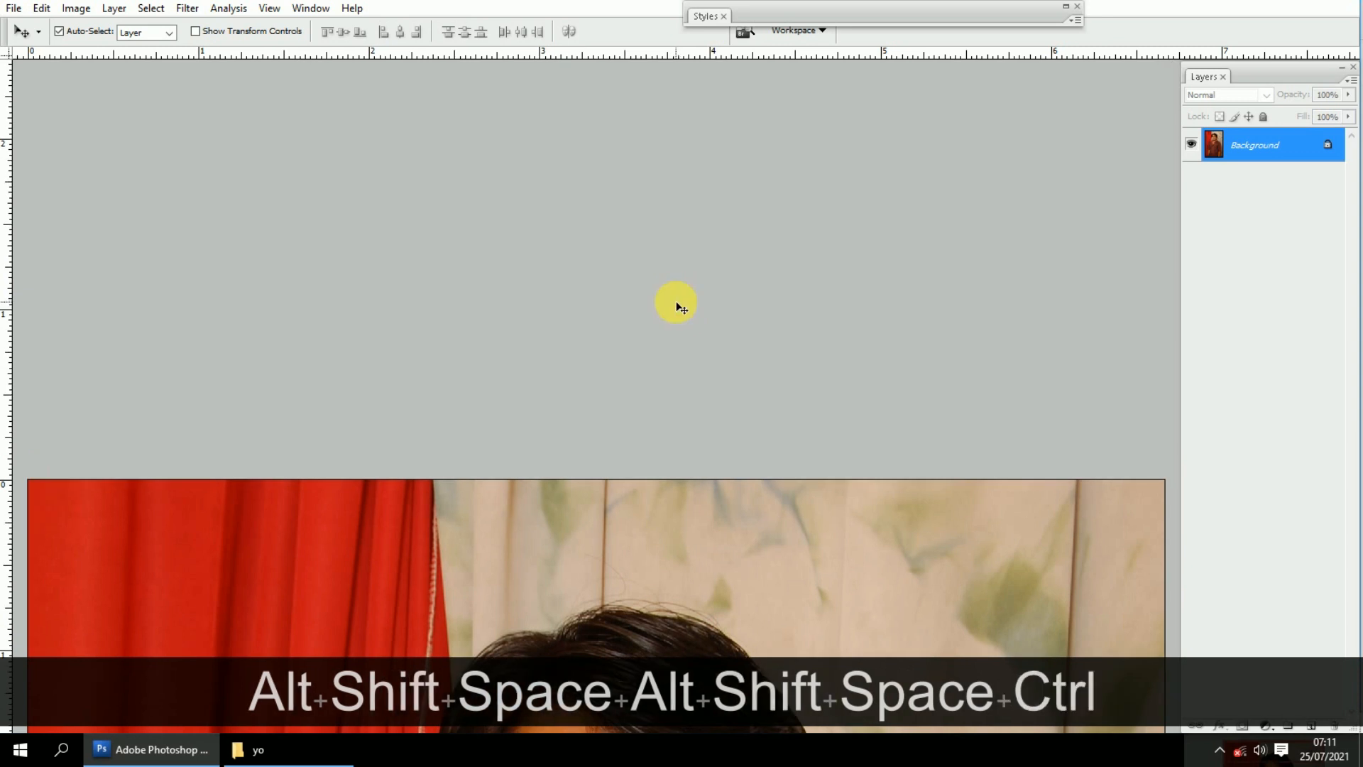
pyautogui.press('ctrl+KP_0')
pyautogui.press('ctrl+KP_0')
pyautogui.press('v')
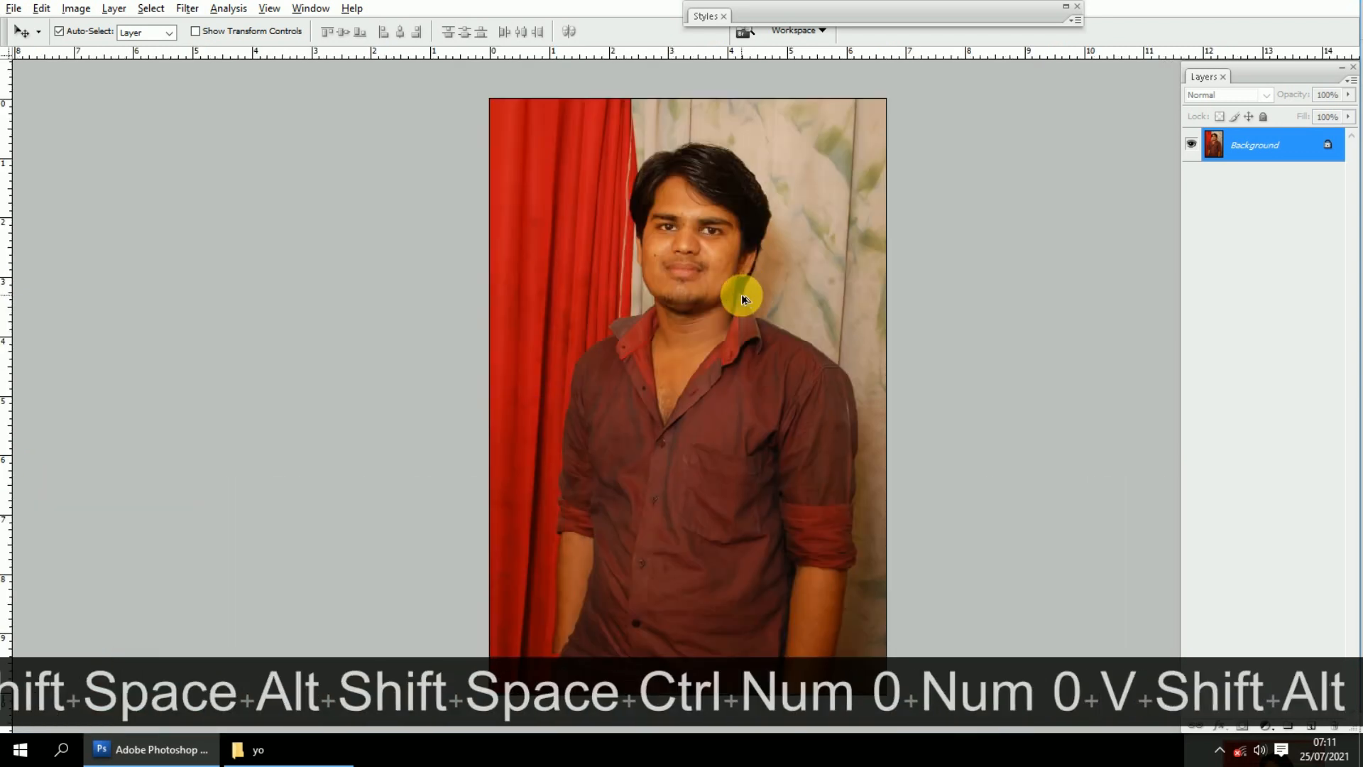
pyautogui.scroll(3, 741, 291)
pyautogui.moveTo(668, 291); pyautogui.dragTo(728, 308)
pyautogui.press('v')
pyautogui.scroll(1, 633, 262)
pyautogui.moveTo(643, 260); pyautogui.dragTo(649, 307)
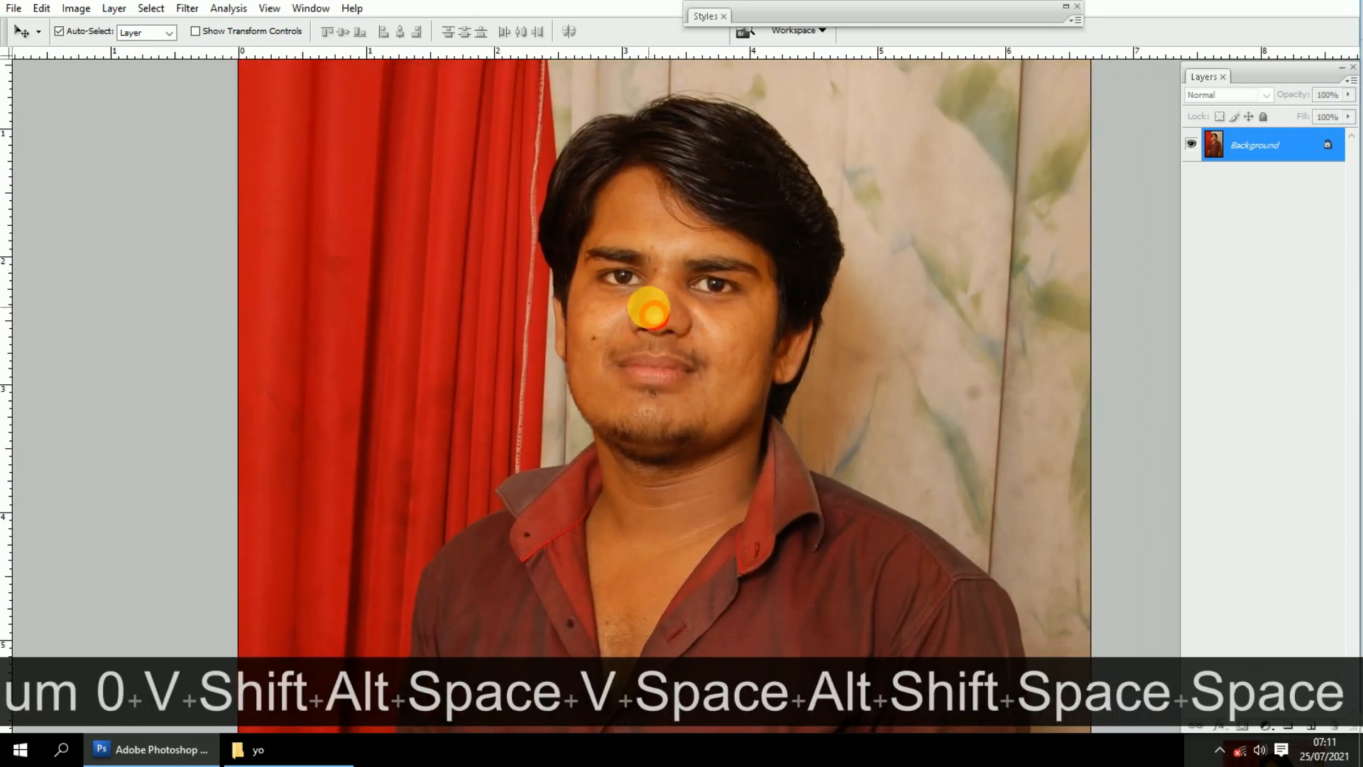
pyautogui.hotkey('ctrl', '0')
pyautogui.press('v')
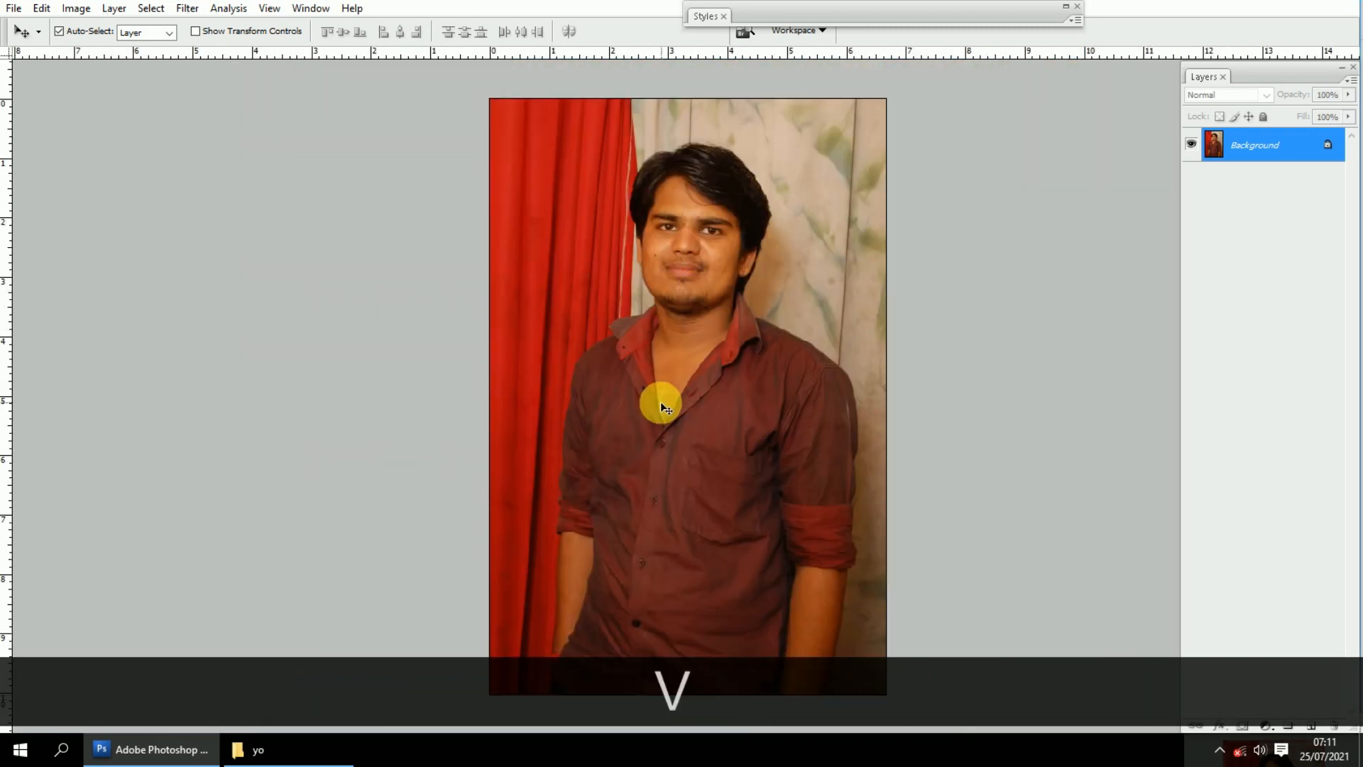
# Open DSC_0539.psd from the yo folder in Photoshop
pyautogui.click(20, 749)
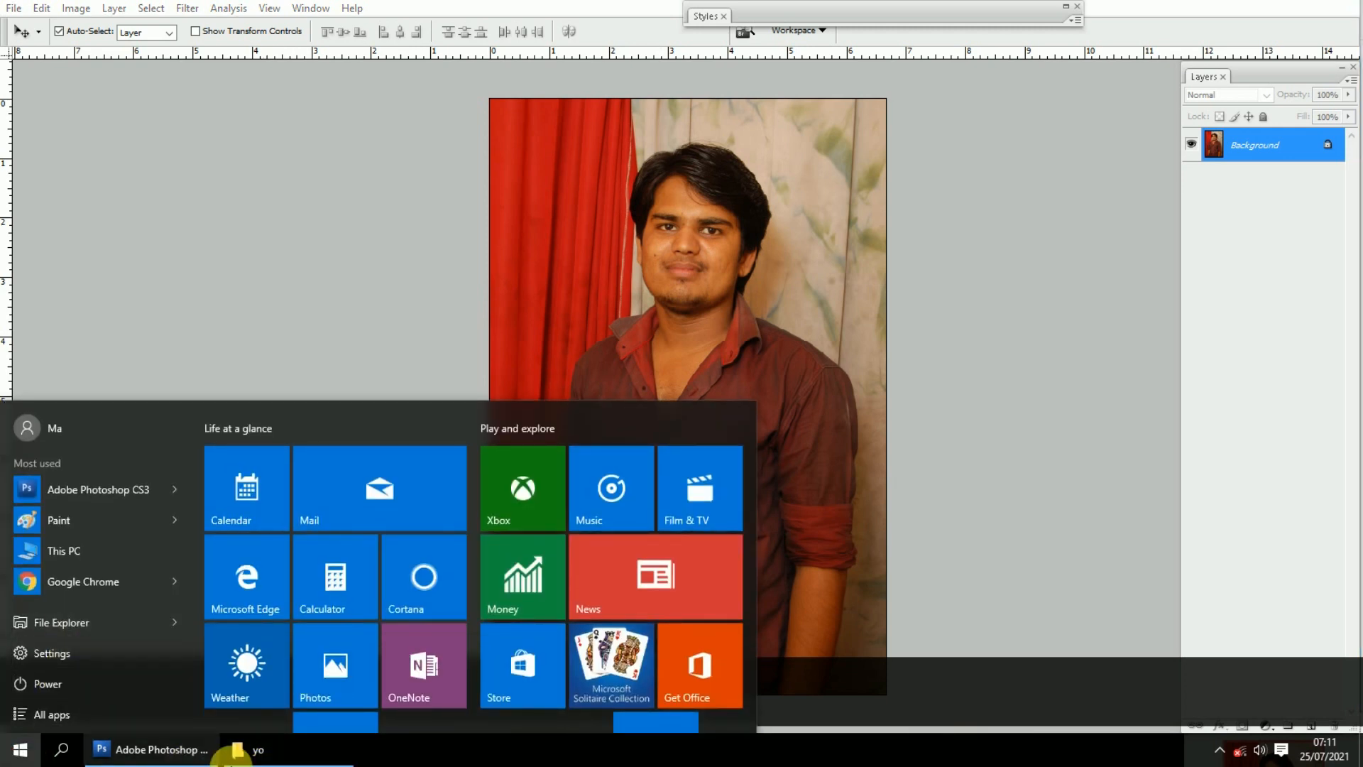
pyautogui.click(245, 749)
pyautogui.moveTo(390, 244); pyautogui.dragTo(699, 405)
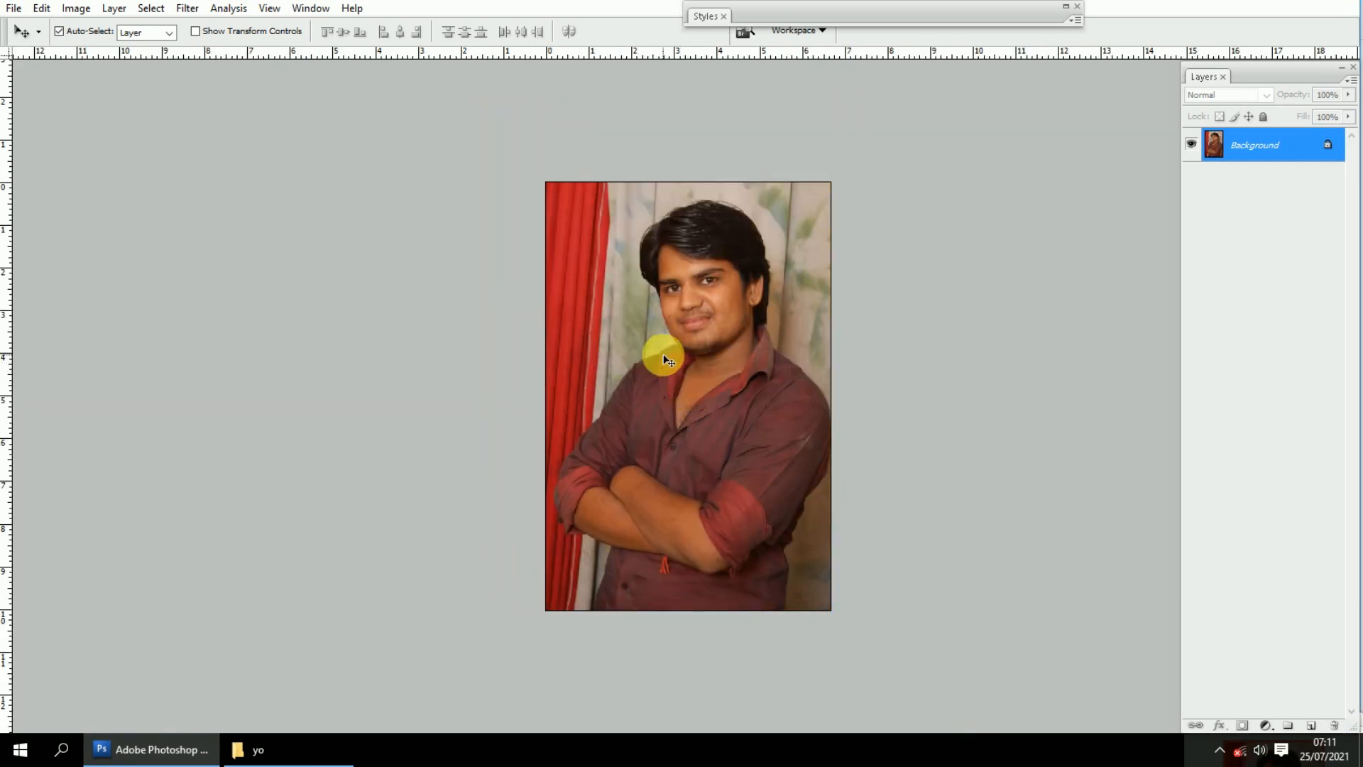
# Set the DSC_0539.psd window apart from DSC_0533.JPG in standard screen mode, and return it to full screen
pyautogui.press('f')
pyautogui.press('f')
pyautogui.moveTo(195, 92); pyautogui.dragTo(638, 151)
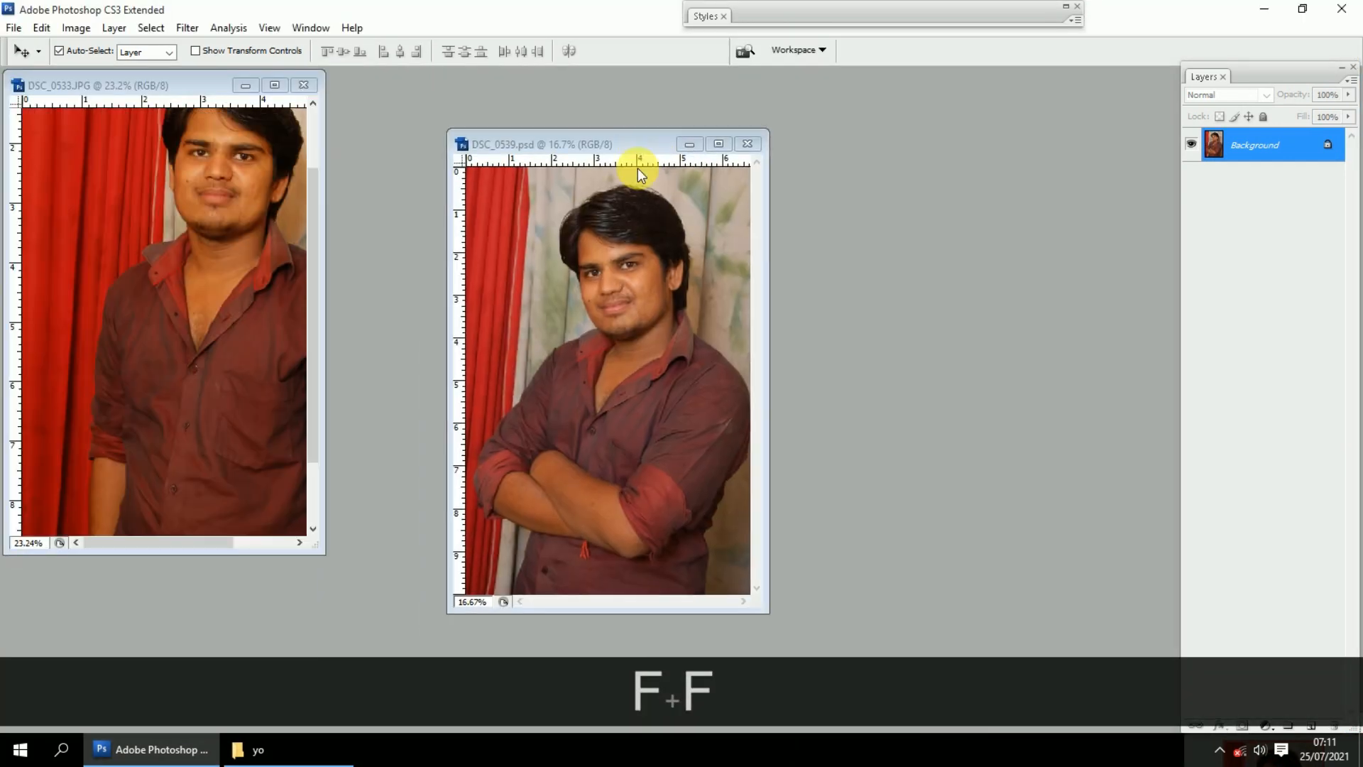
pyautogui.click(626, 255)
pyautogui.press('f')
pyautogui.press('f')
# Load the saved selection outlining the man with folded arms
pyautogui.moveTo(776, 360); pyautogui.dragTo(712, 328)
pyautogui.scroll(3, 654, 277)
pyautogui.moveTo(631, 287); pyautogui.dragTo(670, 375)
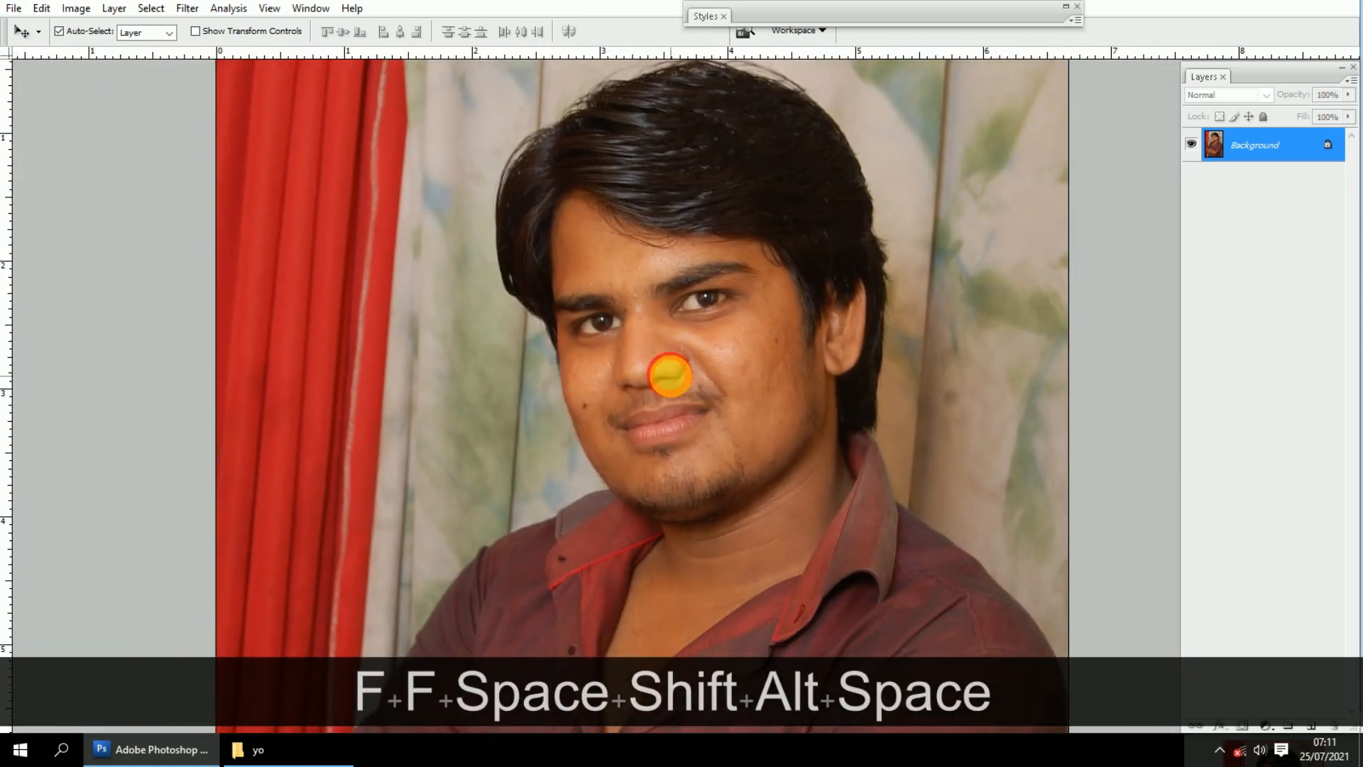
pyautogui.hotkey('alt', 's')
pyautogui.press('Up')
pyautogui.press('Up')
pyautogui.press('Return')
pyautogui.press('Return')
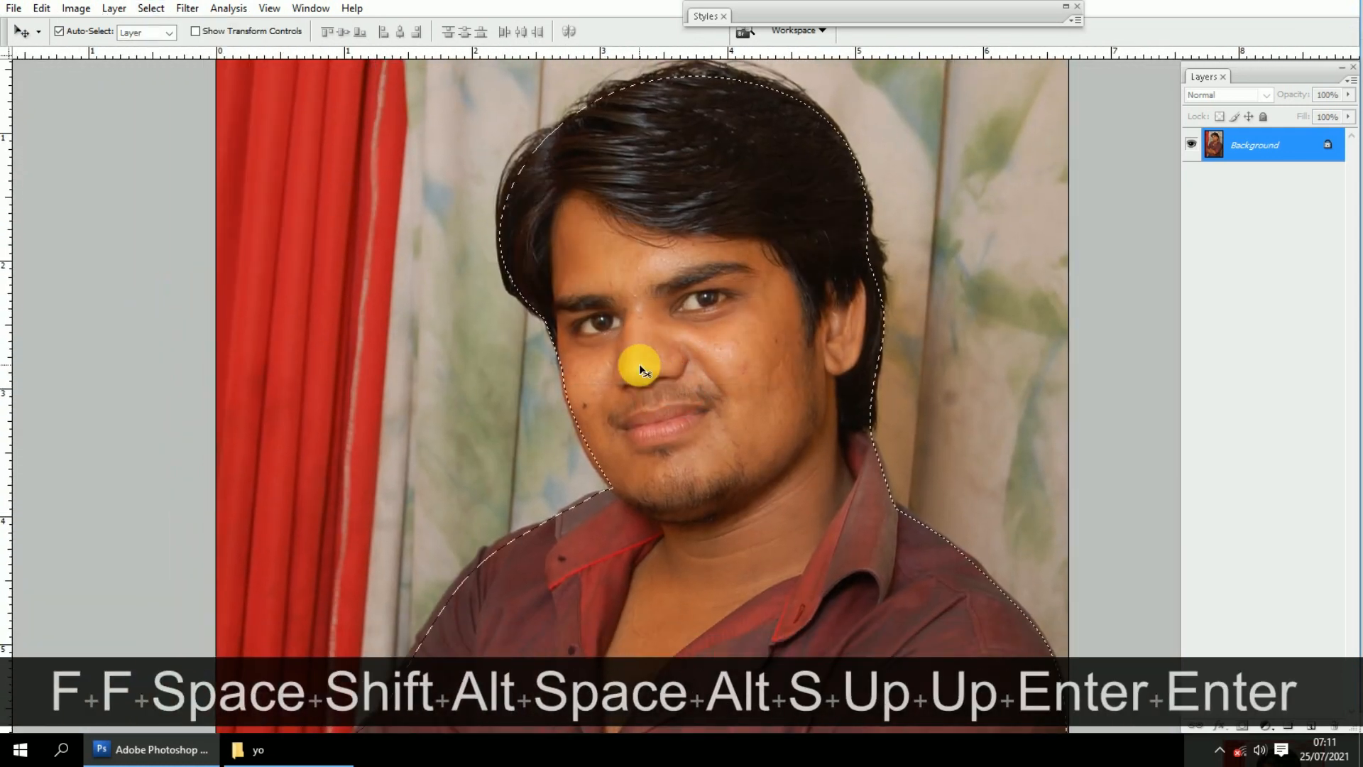
# Patch the whole selected figure with the Patch tool, sampling the image area a short distance to its left
pyautogui.press('space')
pyautogui.moveTo(590, 625); pyautogui.dragTo(548, 502)
pyautogui.scroll(-6, 554, 450)
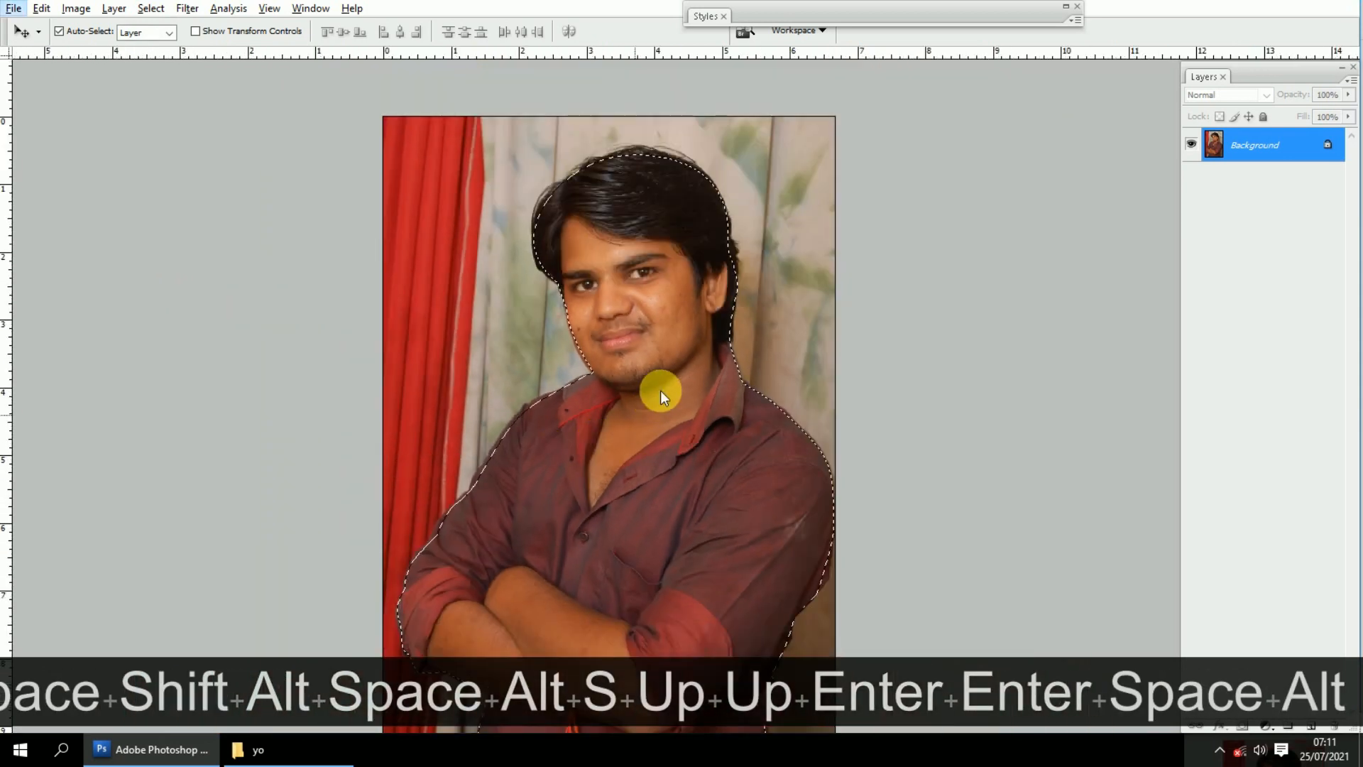
pyautogui.press('space')
pyautogui.moveTo(661, 391); pyautogui.dragTo(841, 445)
pyautogui.press('j')
pyautogui.press('space')
pyautogui.moveTo(828, 359); pyautogui.dragTo(721, 345)
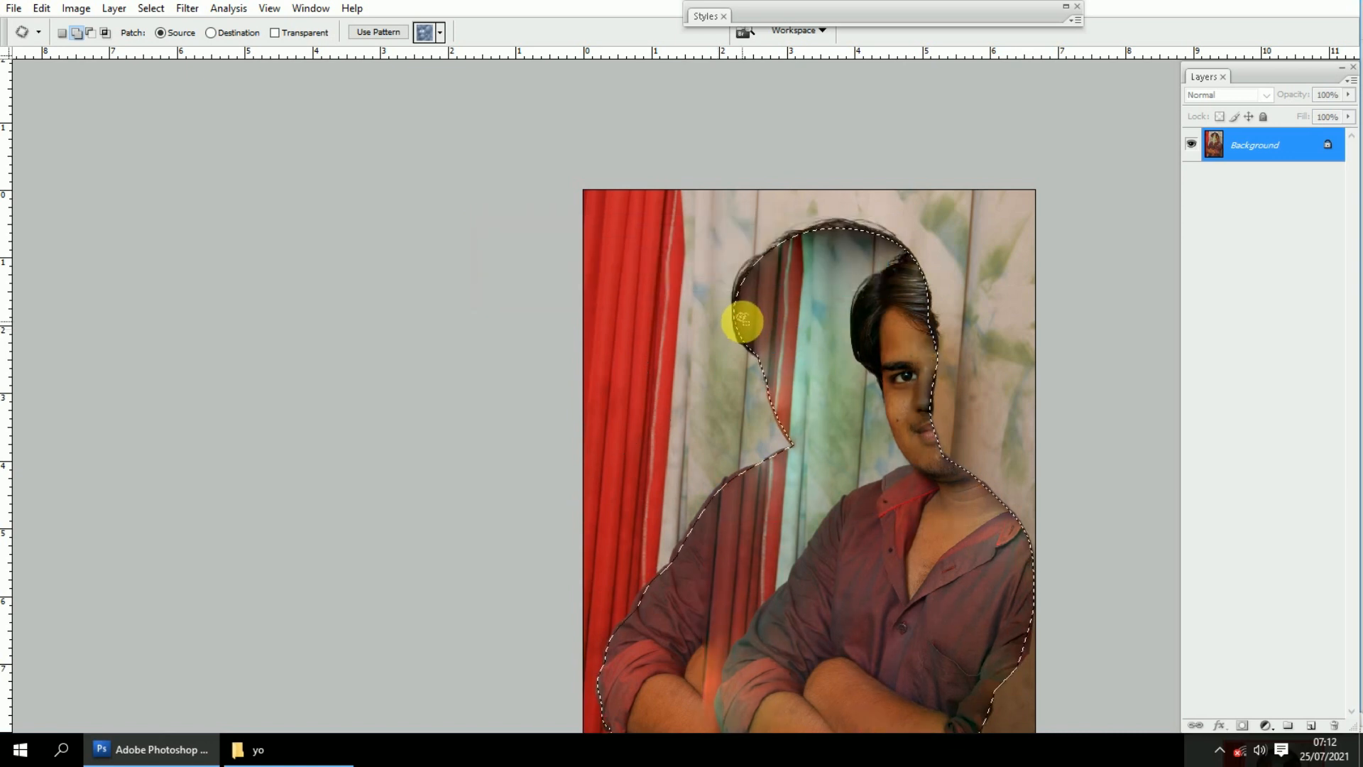
# Patch the figure selection a second time from the area to its left, and undo that patch
pyautogui.press('space')
pyautogui.moveTo(859, 381); pyautogui.dragTo(830, 286)
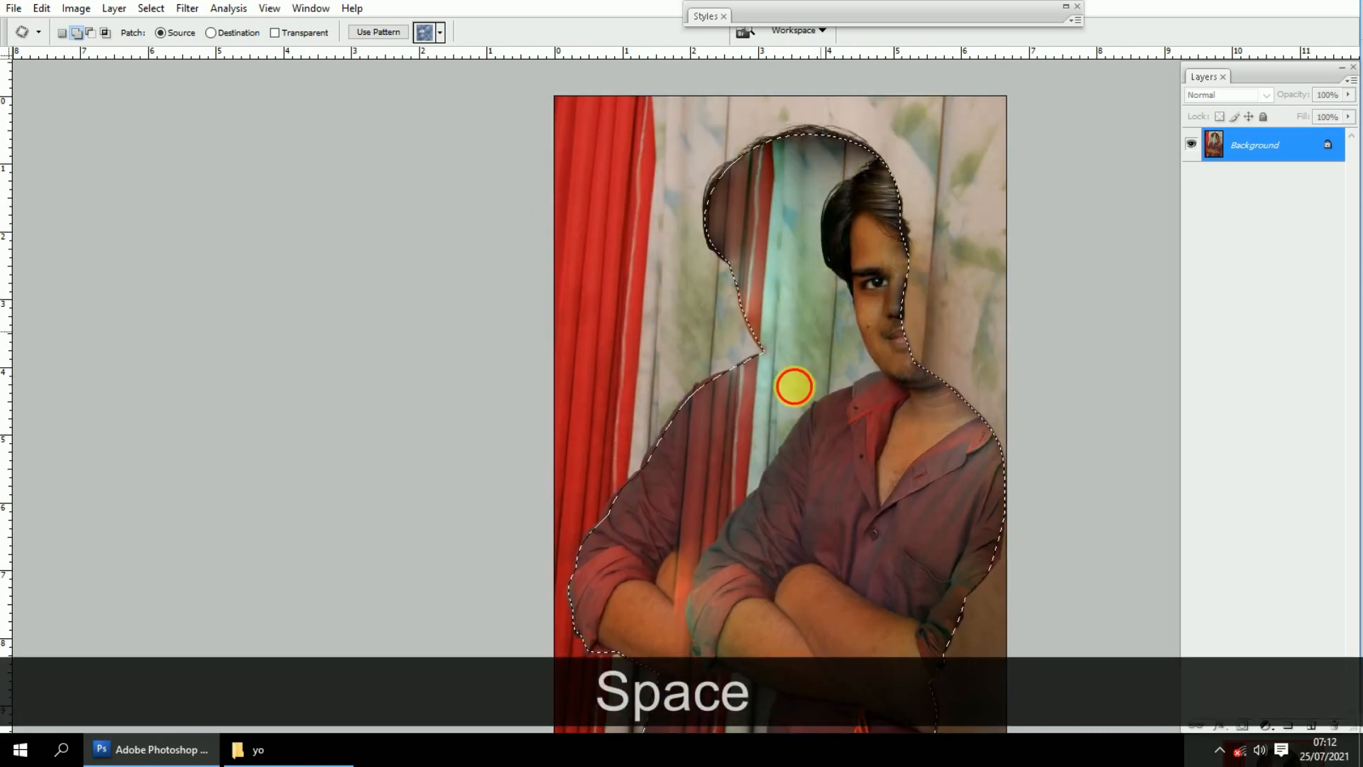
pyautogui.moveTo(795, 386); pyautogui.dragTo(803, 422)
pyautogui.moveTo(828, 352); pyautogui.dragTo(798, 343)
pyautogui.hotkey('ctrl', 'alt', 'z')
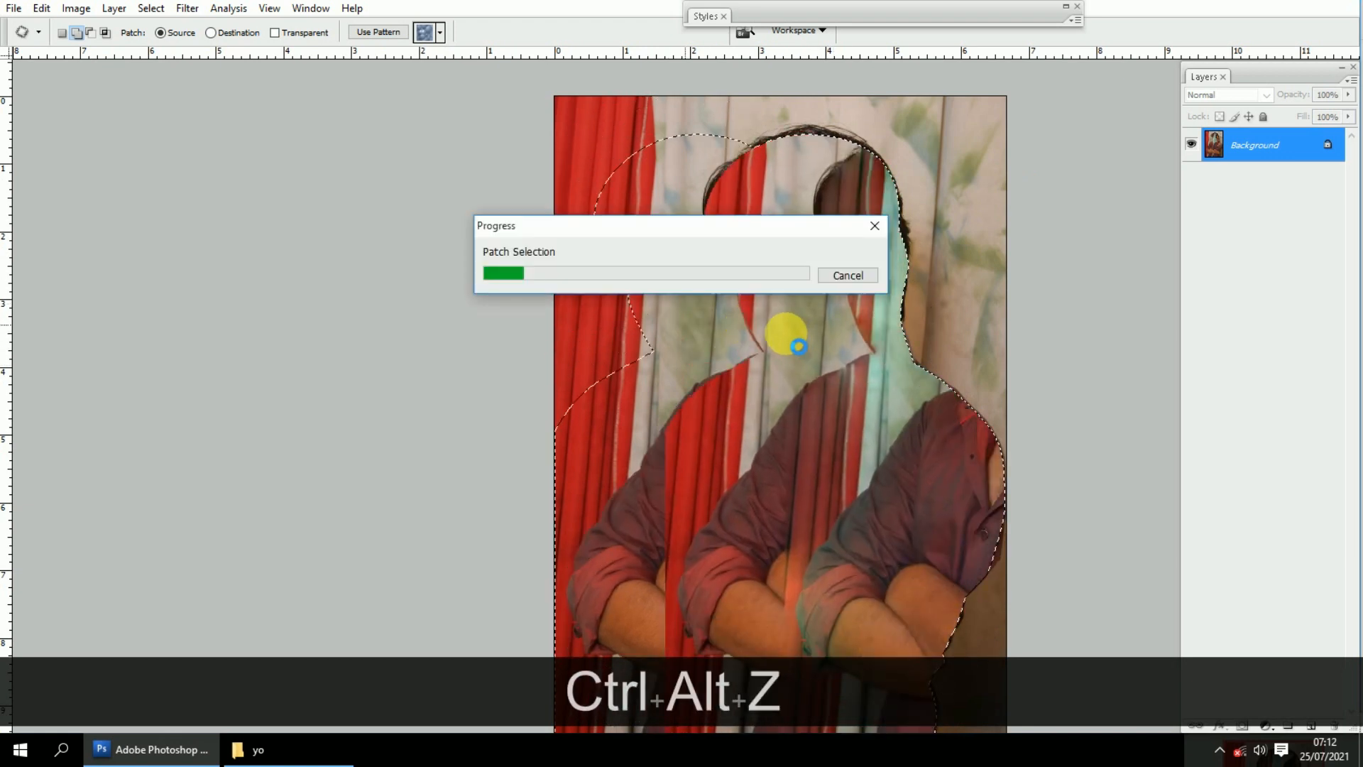
# Close DSC_0539.psd without saving the changes, and reopen it from the yo folder
pyautogui.hotkey('ctrl', 'w')
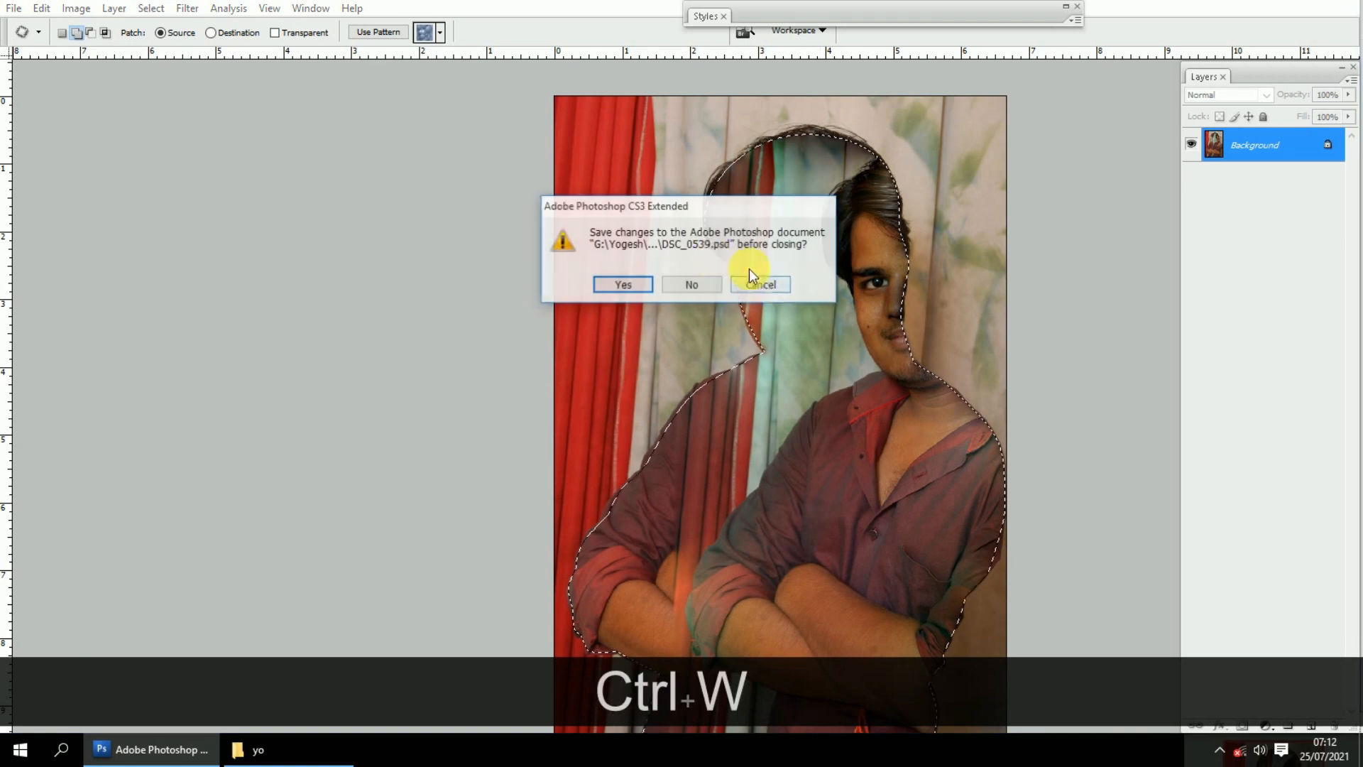
pyautogui.click(697, 281)
pyautogui.click(259, 749)
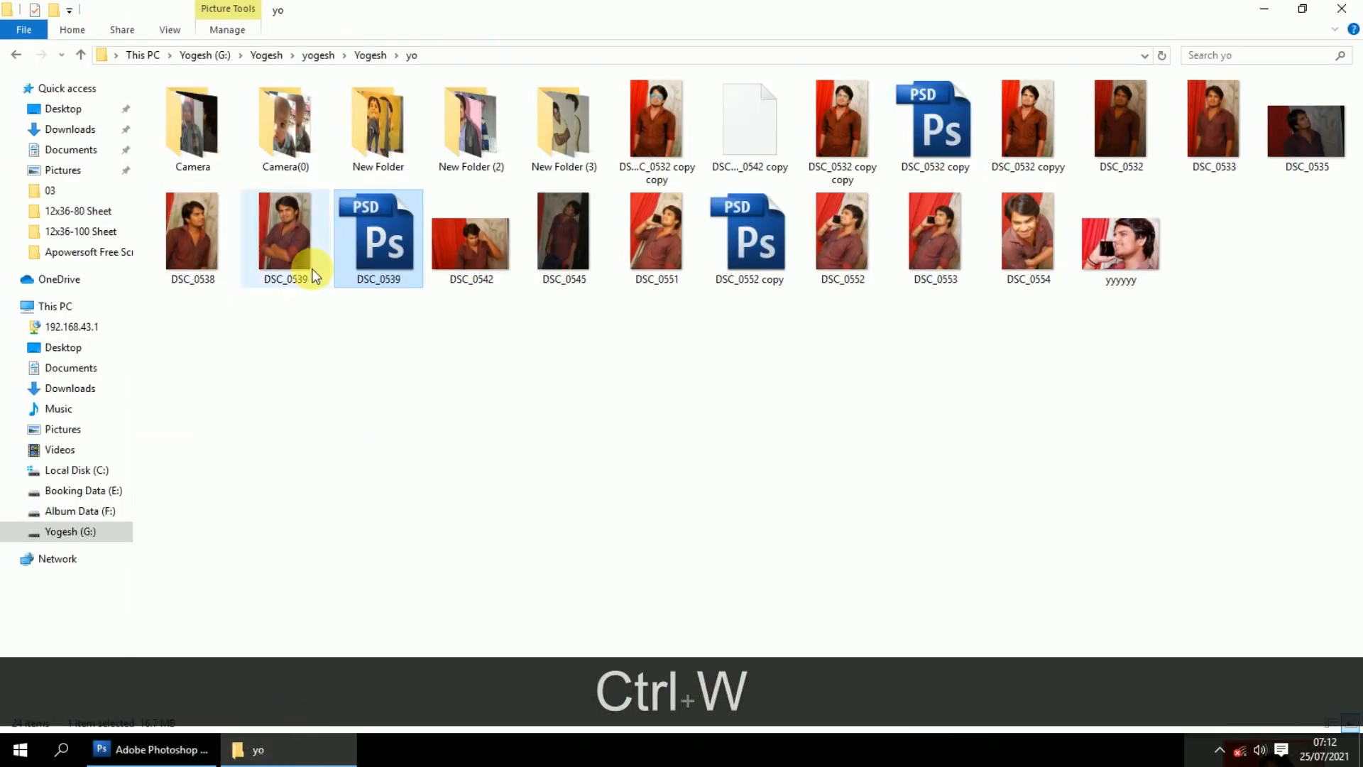
pyautogui.moveTo(377, 238); pyautogui.dragTo(593, 407)
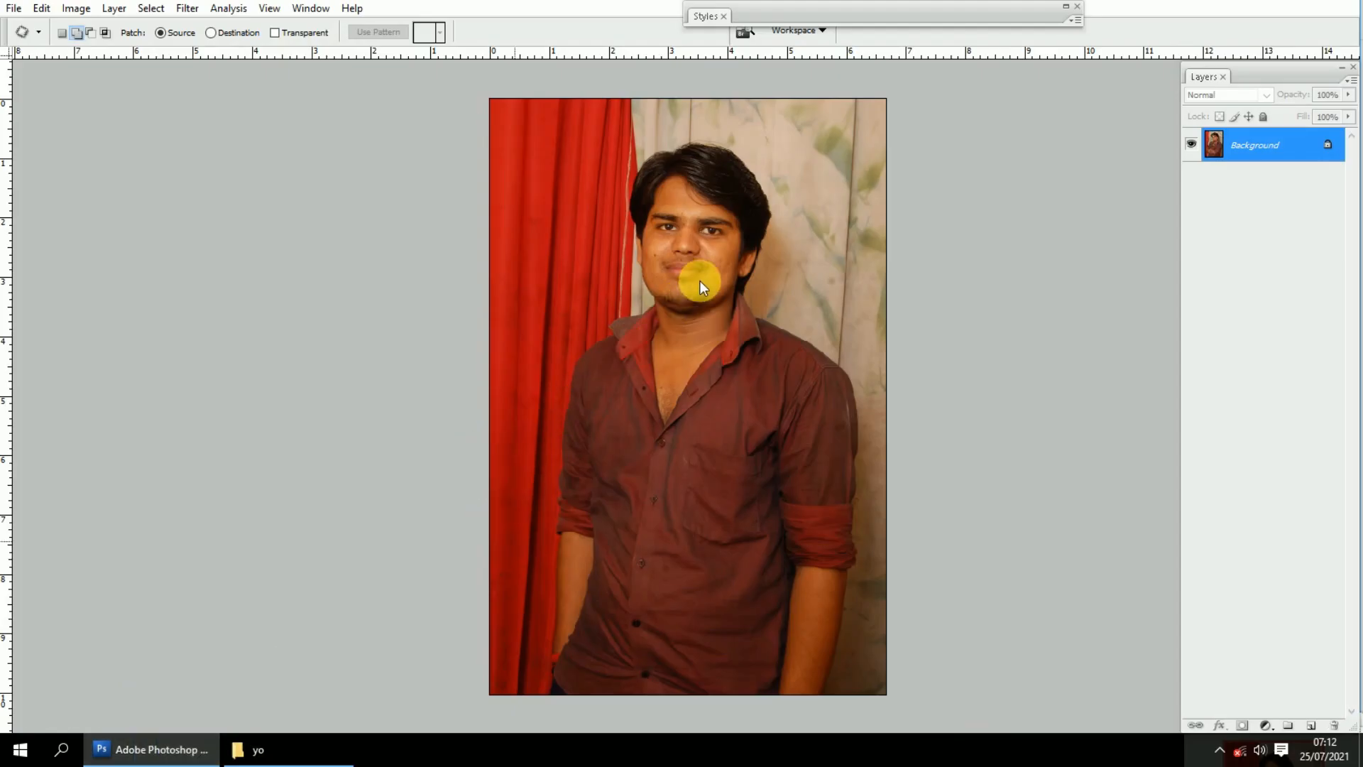
# Load the saved outline selection of the man in the reopened DSC_0539.psd, and switch to the Pen tool
pyautogui.press('alt')
pyautogui.press('s')
pyautogui.press('Up')
pyautogui.press('Up')
pyautogui.press('Return')
pyautogui.press('Return')
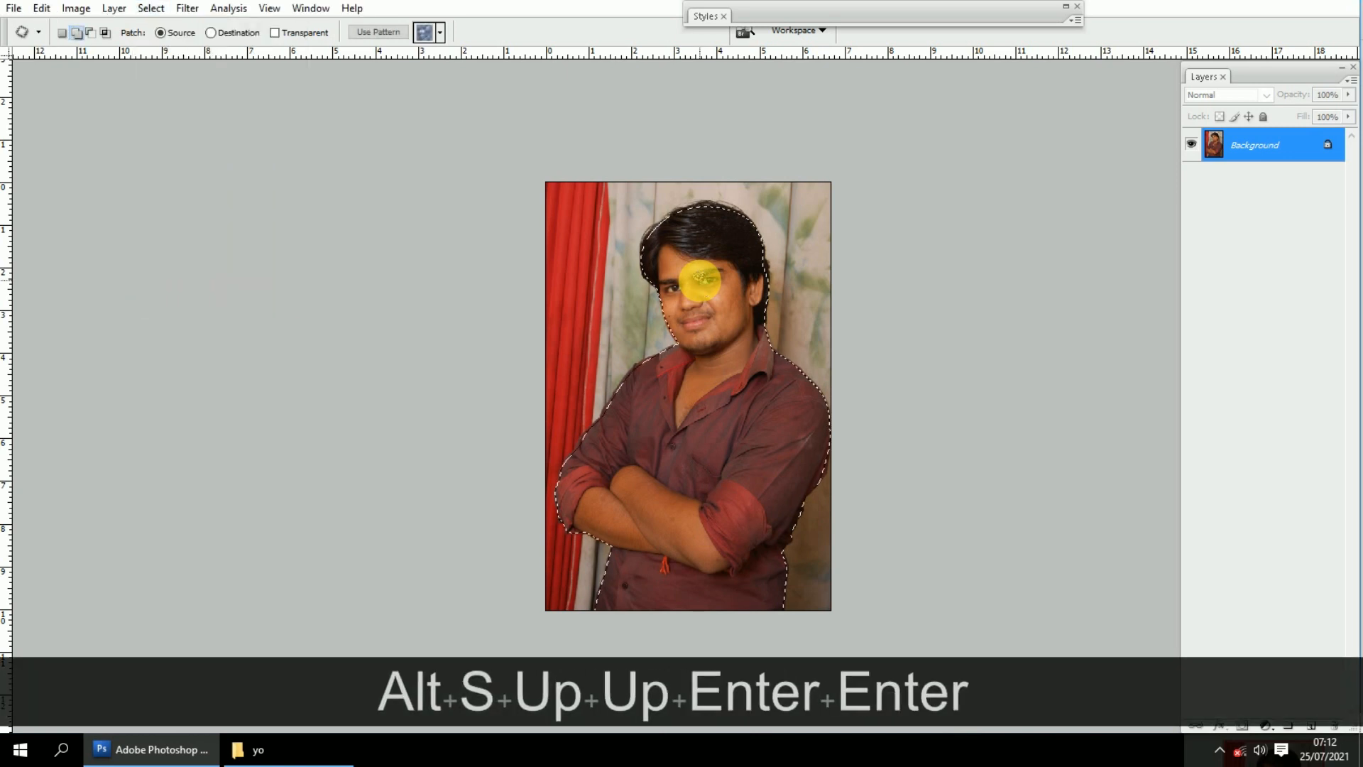
pyautogui.press('p')
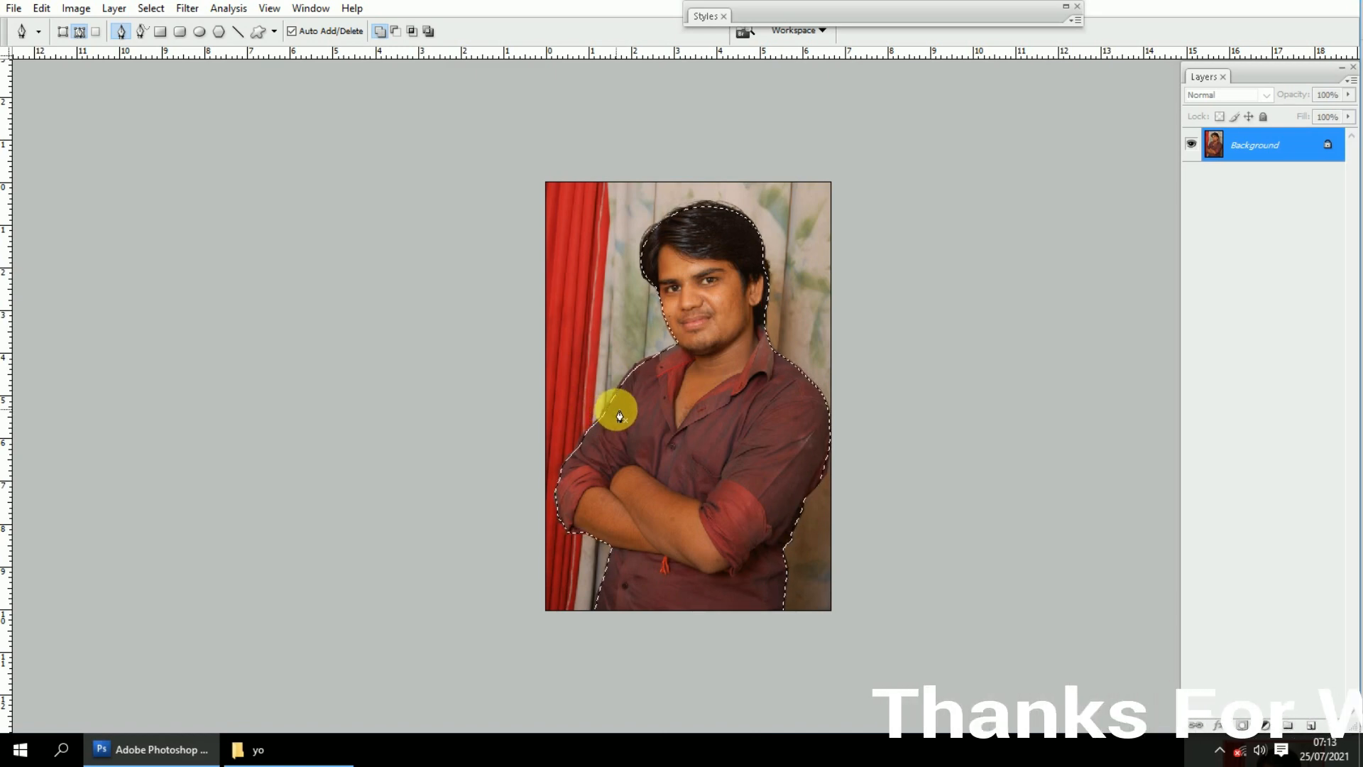
pyautogui.scroll(3, 641, 355)
pyautogui.moveTo(757, 333); pyautogui.dragTo(627, 483)
pyautogui.moveTo(579, 325); pyautogui.dragTo(606, 417)
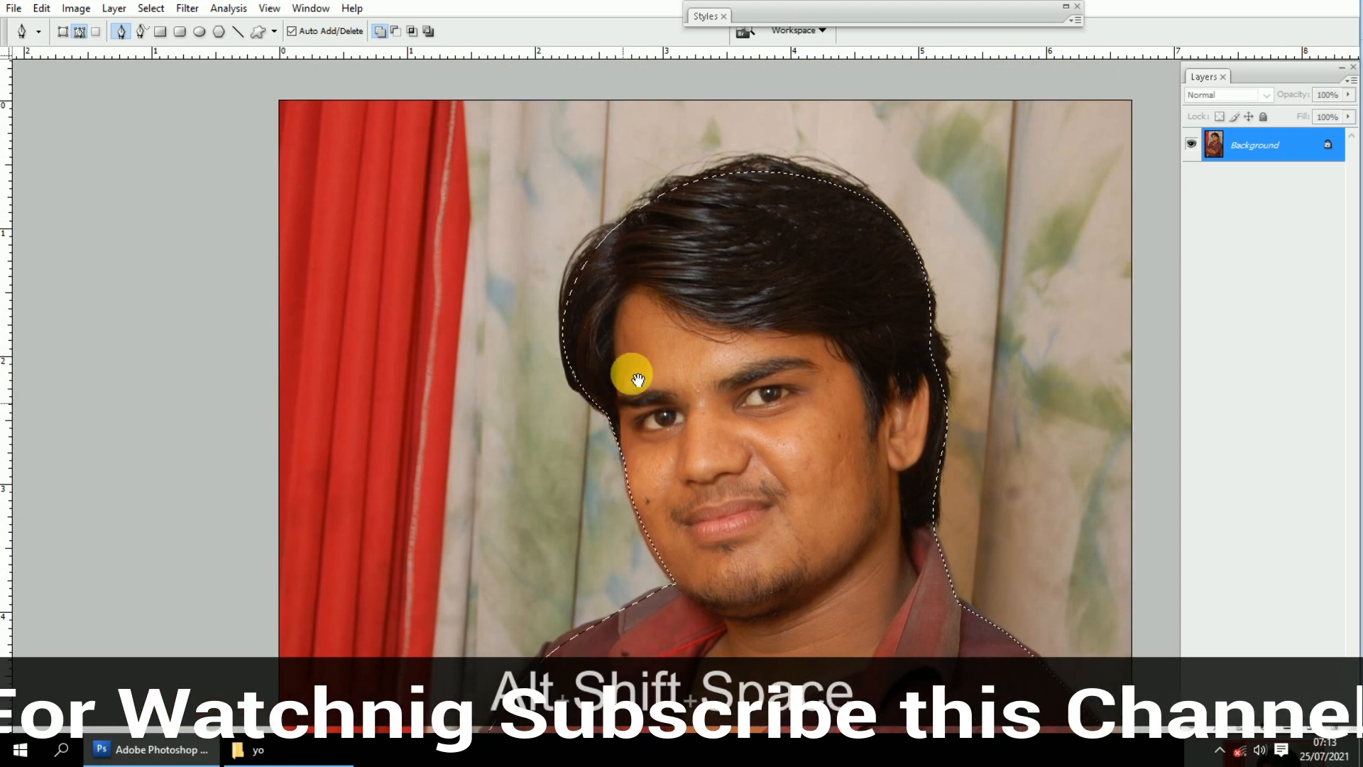
# Refine the edge of the man's selection with a 3 px feather
pyautogui.moveTo(634, 371)
pyautogui.mouseDown()
pyautogui.moveTo(624, 399)
pyautogui.moveTo(617, 368)
pyautogui.mouseUp()
pyautogui.press('v')
pyautogui.moveTo(689, 394); pyautogui.dragTo(566, 365)
pyautogui.scroll(-2, 591, 340)
pyautogui.hotkey('ctrl', 'z')
pyautogui.hotkey('alt', 's')
pyautogui.write('f')
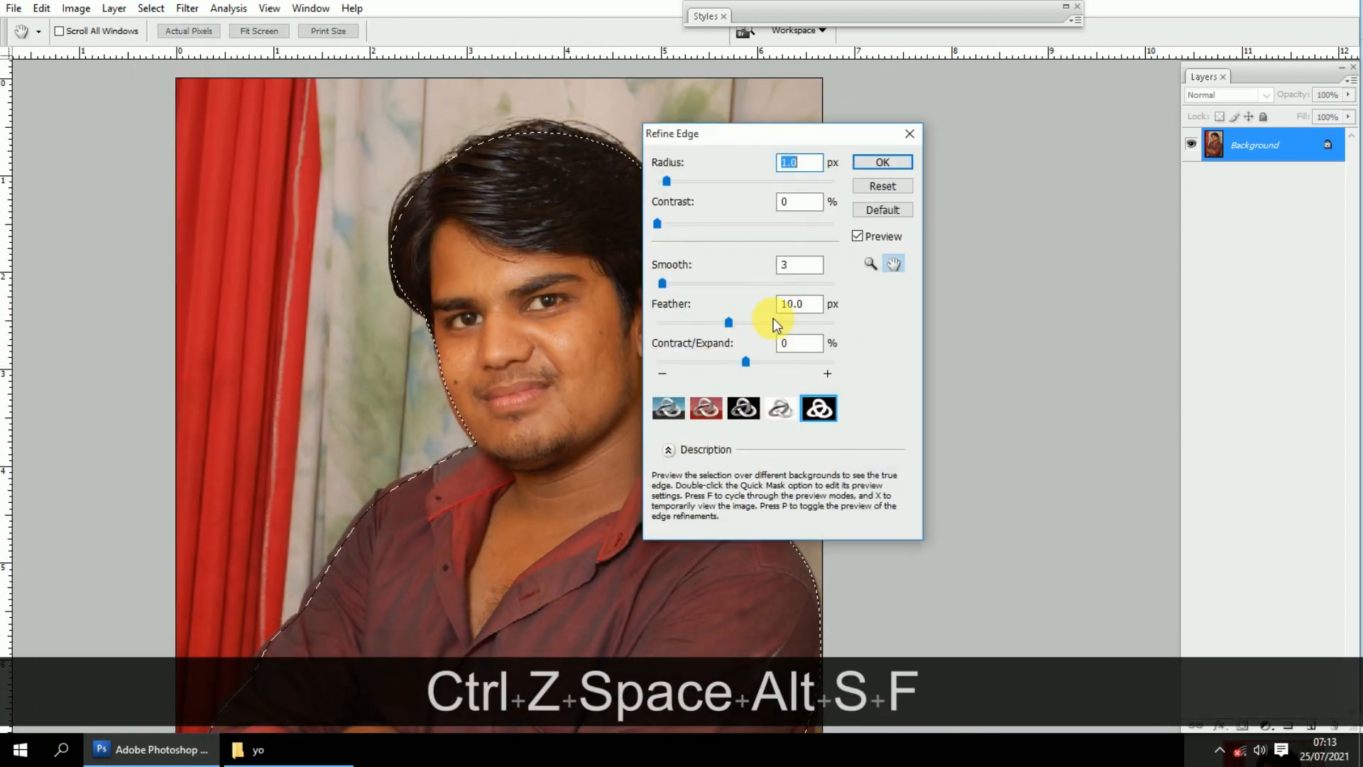
pyautogui.write('3')
pyautogui.press('Return')
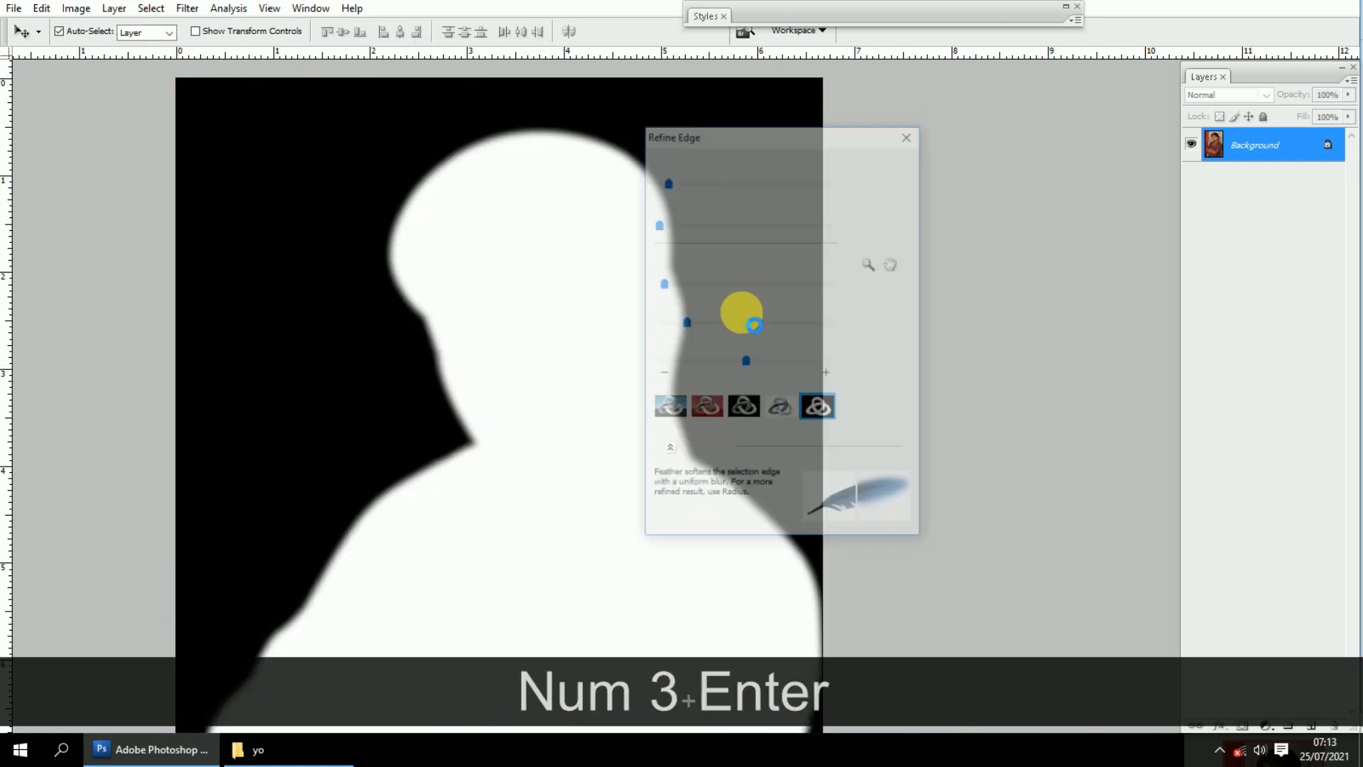
# Try a Curves adjustment on the selected man, raising the RGB midtones, moving the black point to input 36 and lowering the midtone point
pyautogui.keyDown('ctrl'); pyautogui.keyDown('alt'); pyautogui.click(671, 389); pyautogui.keyUp('alt'); pyautogui.keyUp('ctrl')
pyautogui.keyDown('alt'); pyautogui.click(657, 390); pyautogui.keyUp('alt')
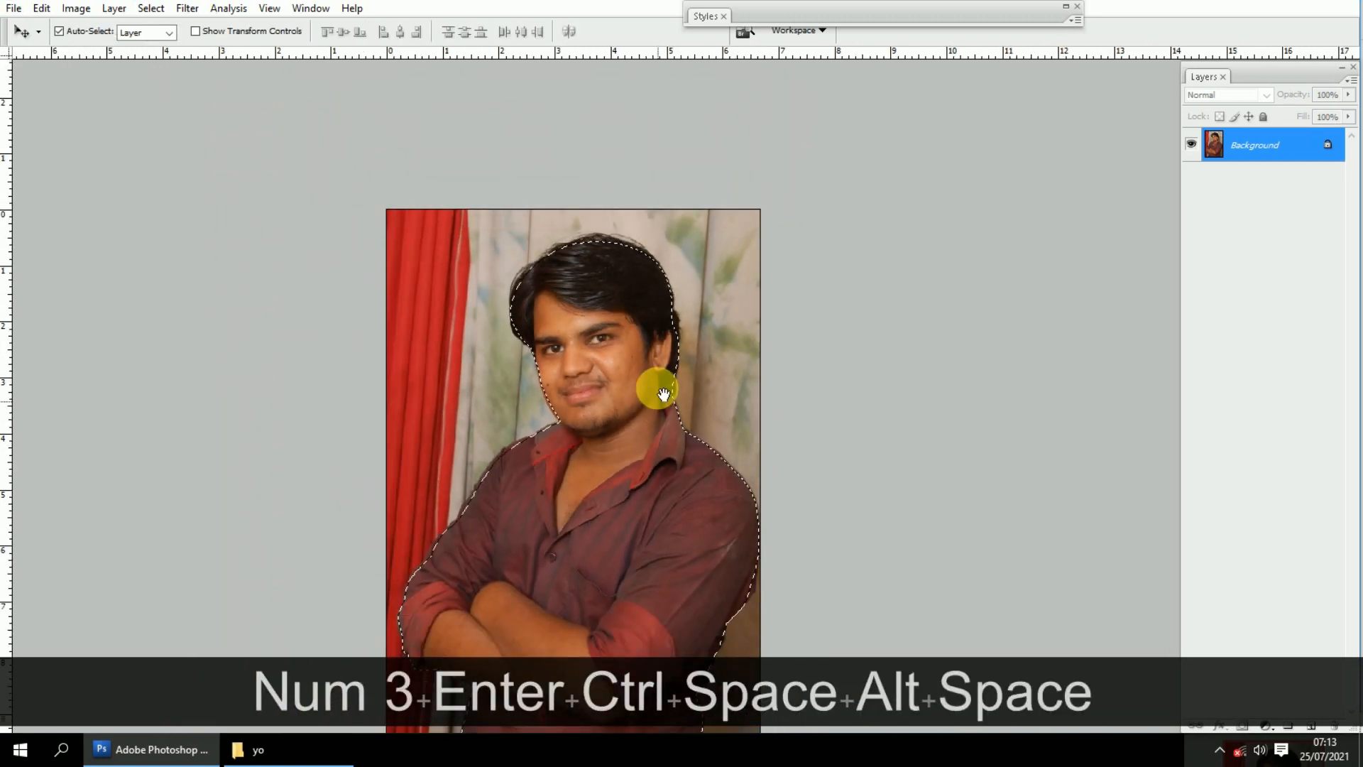
pyautogui.moveTo(538, 331); pyautogui.dragTo(510, 284)
pyautogui.hotkey('ctrl', 'm')
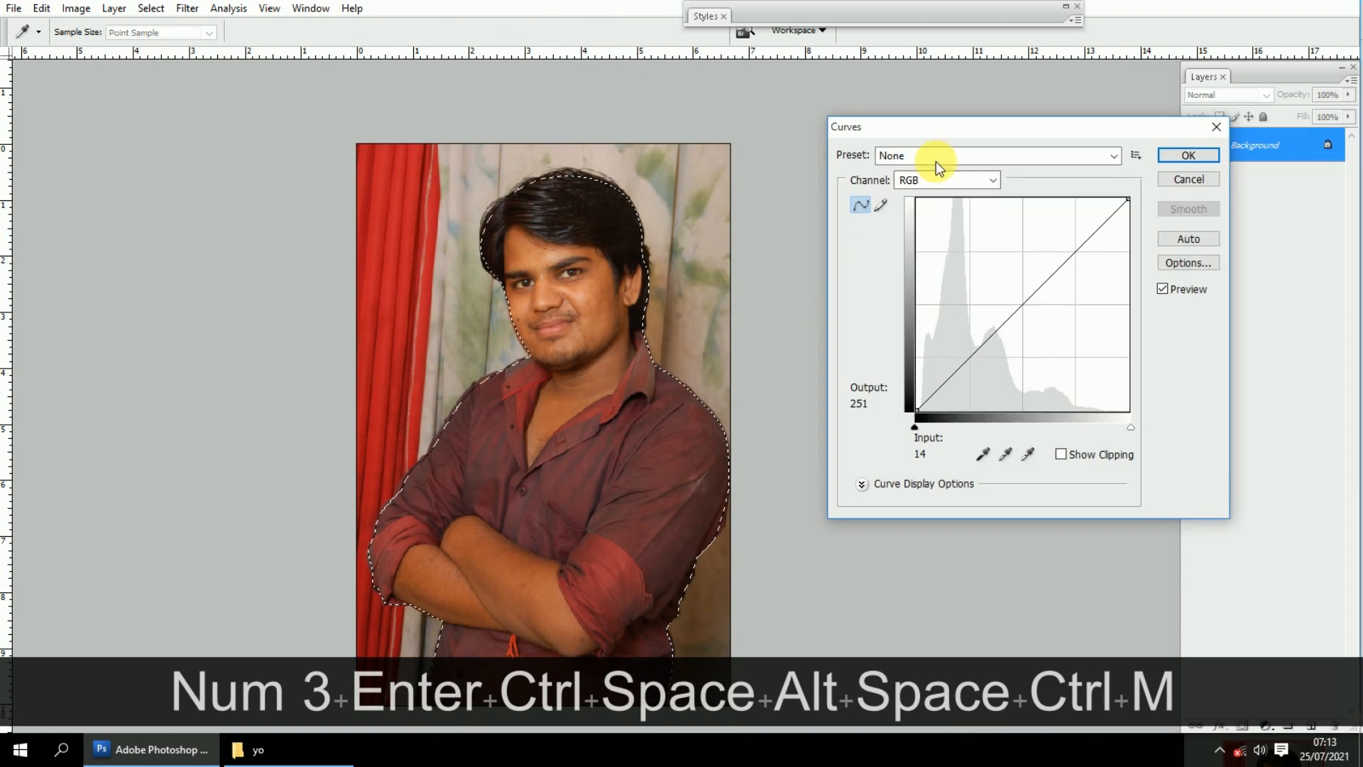
pyautogui.moveTo(983, 136); pyautogui.dragTo(928, 166)
pyautogui.moveTo(960, 344); pyautogui.dragTo(959, 311)
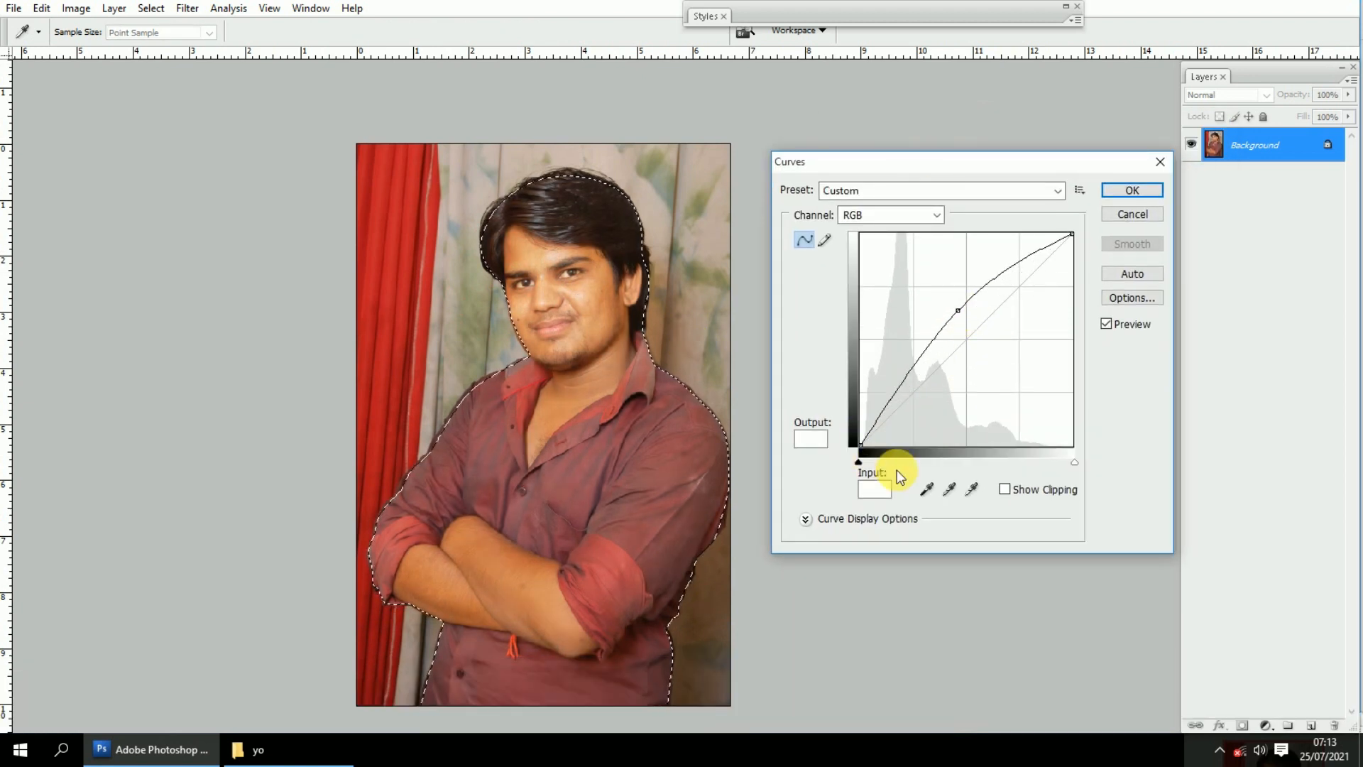
pyautogui.moveTo(861, 445); pyautogui.dragTo(890, 445)
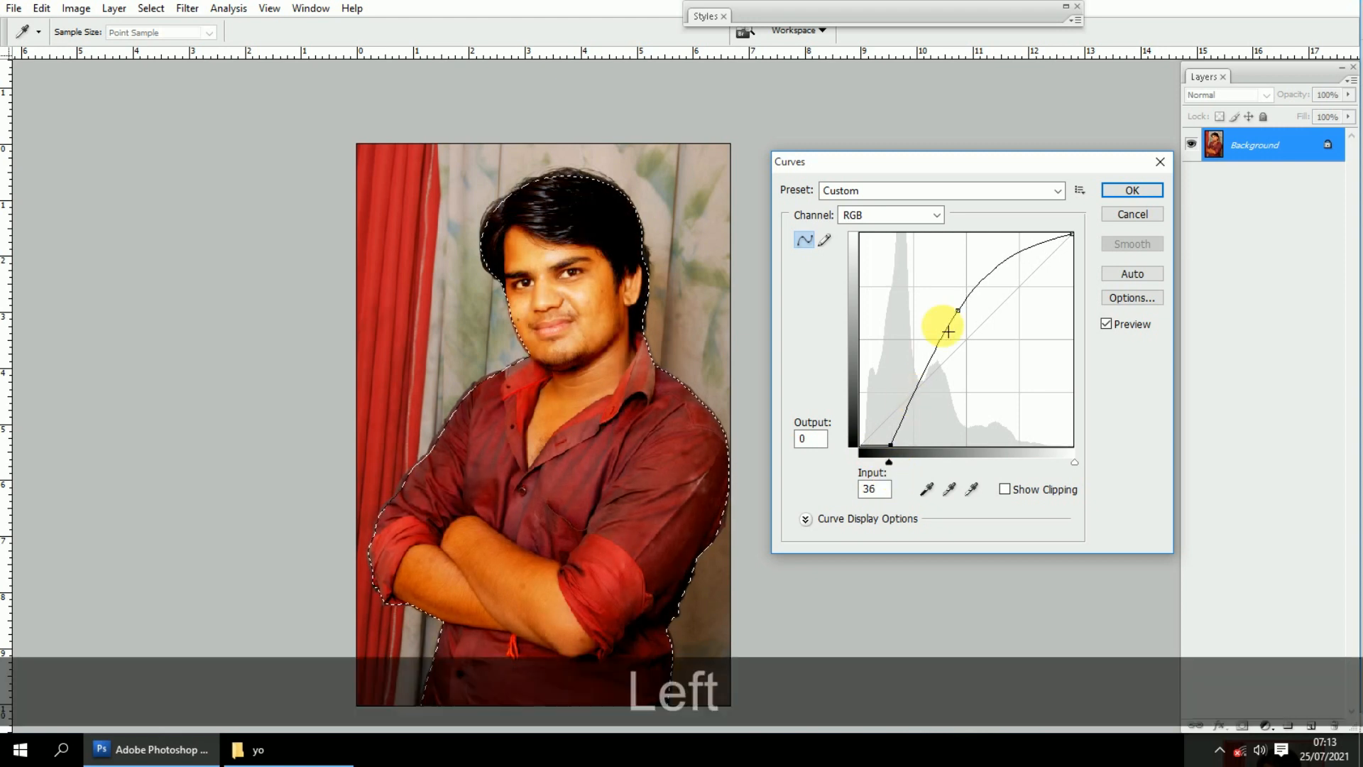
pyautogui.moveTo(958, 311); pyautogui.dragTo(981, 353)
# Lower the Red channel curve's midpoint to input 138, output 117, and cancel the Curves adjustment
pyautogui.click(904, 209)
pyautogui.click(868, 271)
pyautogui.click(906, 216)
pyautogui.click(855, 249)
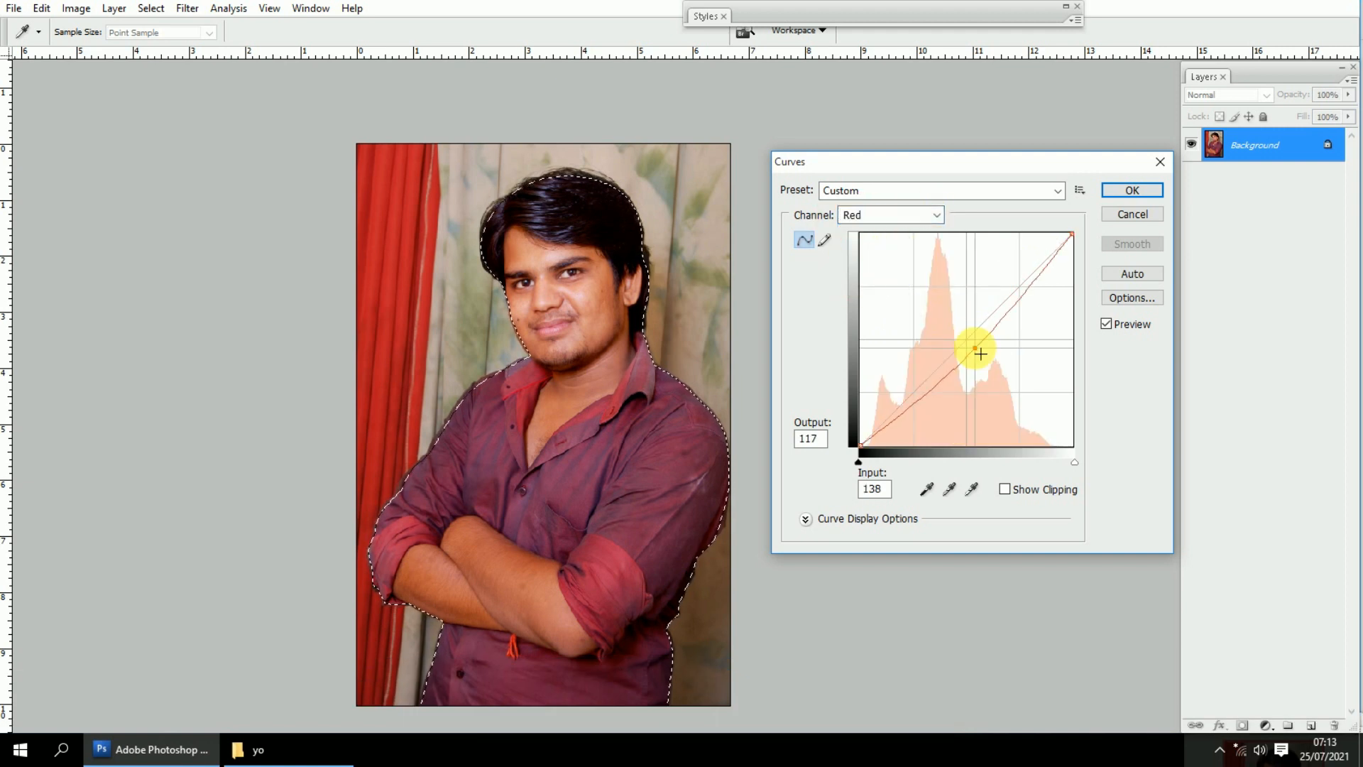
pyautogui.click(1132, 215)
pyautogui.press('v')
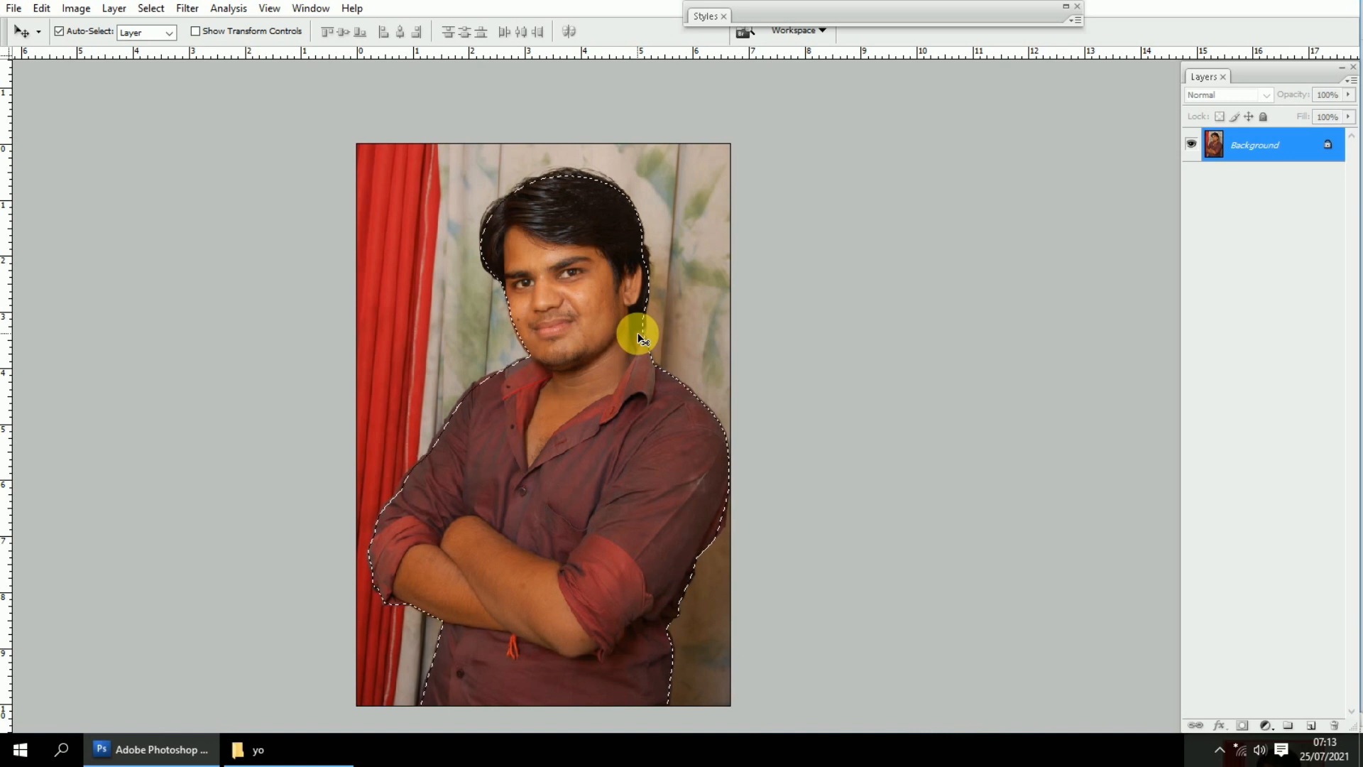
# Apply a gradient map with the Black, White preset to the selected man
pyautogui.hotkey('alt', 'i')
pyautogui.press('a')
pyautogui.press('g')
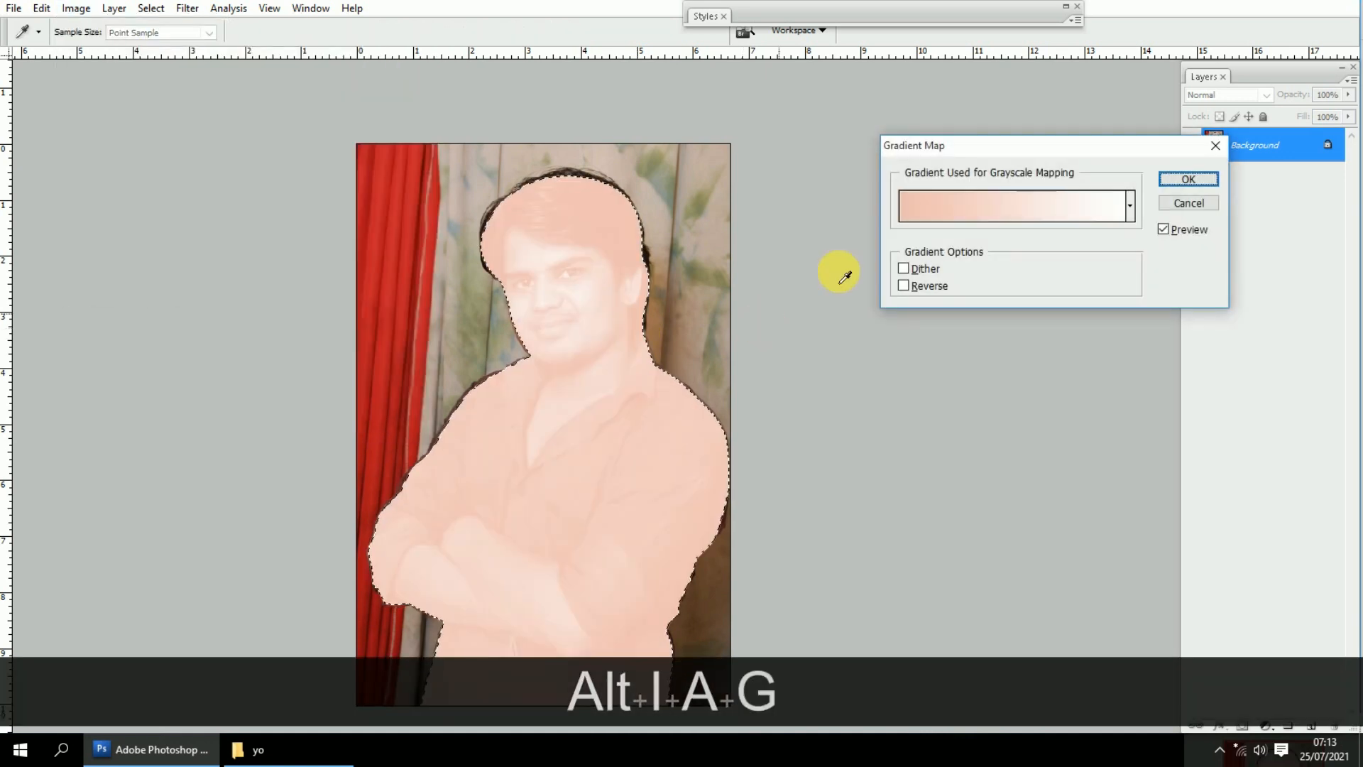
pyautogui.click(965, 207)
pyautogui.click(484, 165)
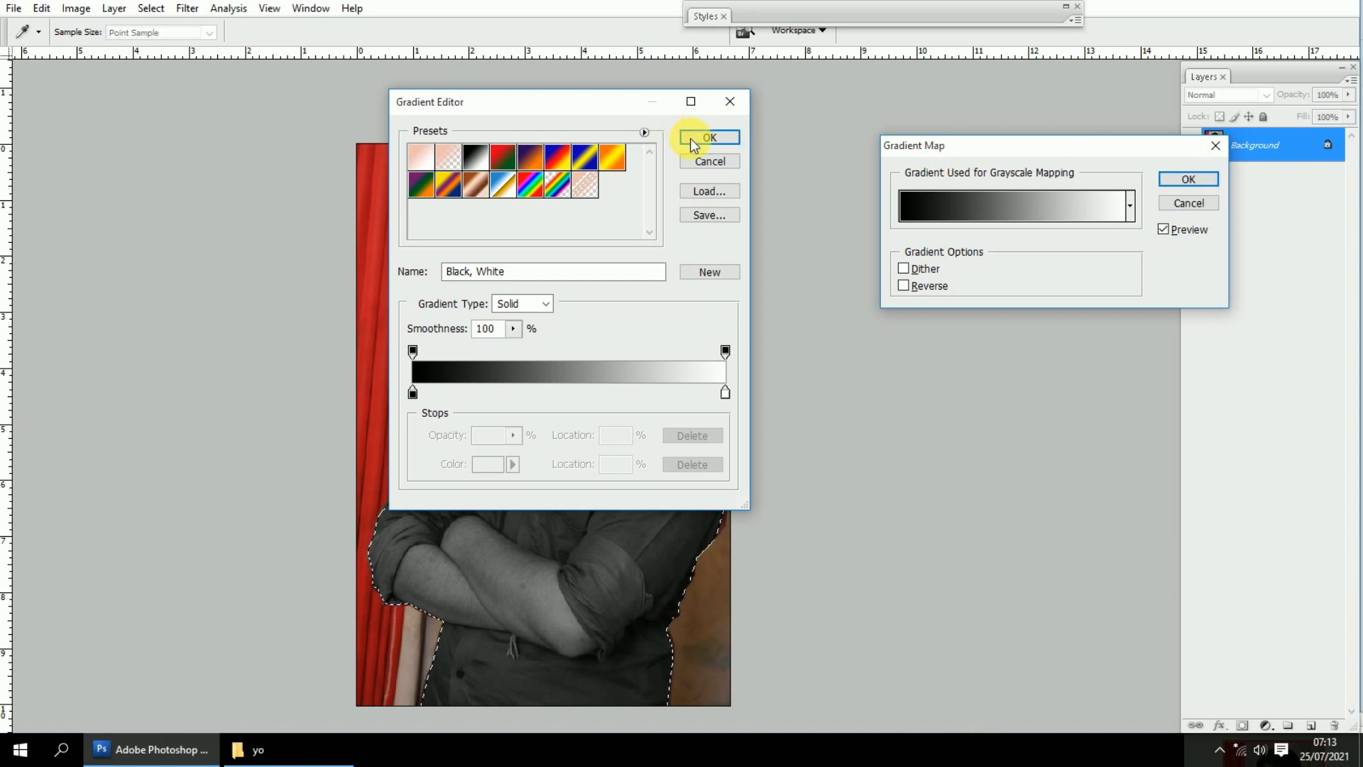
pyautogui.press('Return')
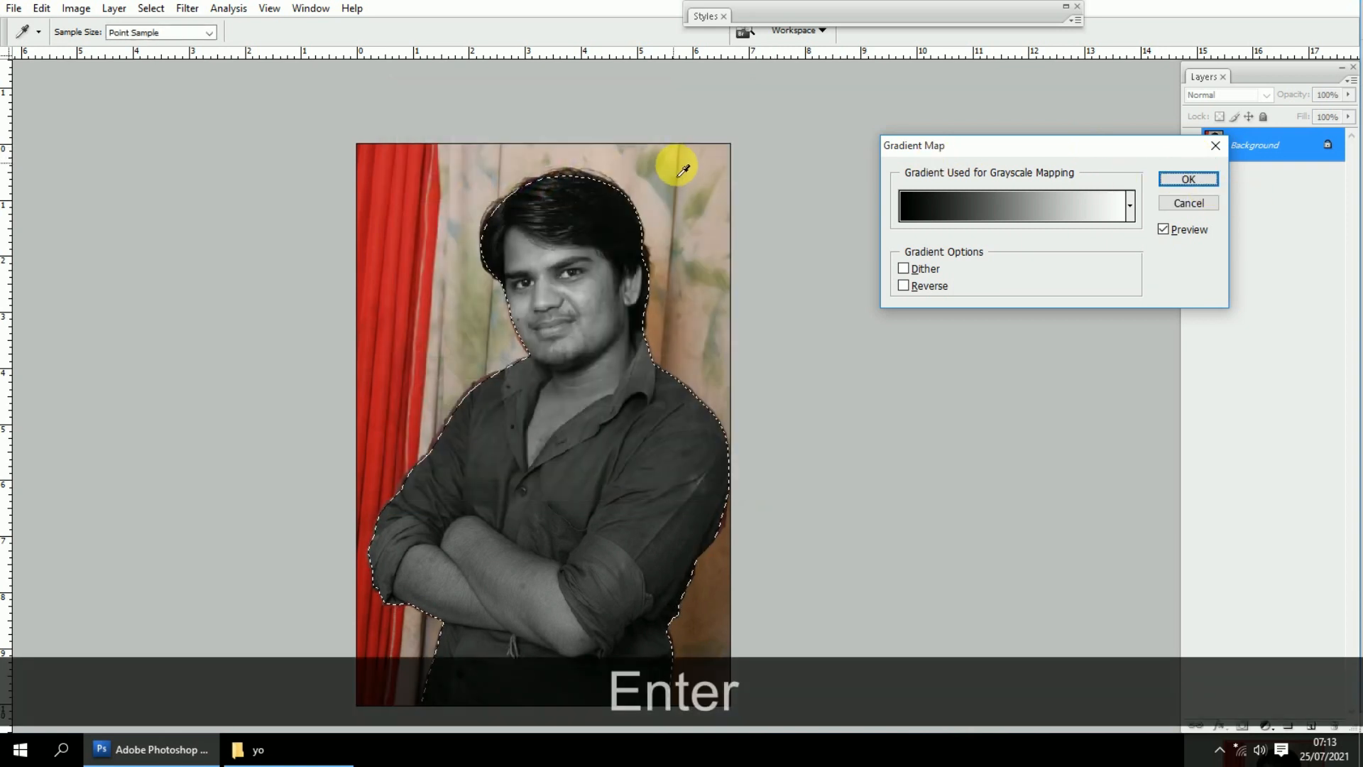
pyautogui.press('Return')
# Inspect the grayscale edge around the man's face up close, and undo the gradient map
pyautogui.moveTo(636, 421); pyautogui.dragTo(709, 355)
pyautogui.press('z')
pyautogui.moveTo(429, 230); pyautogui.dragTo(800, 383)
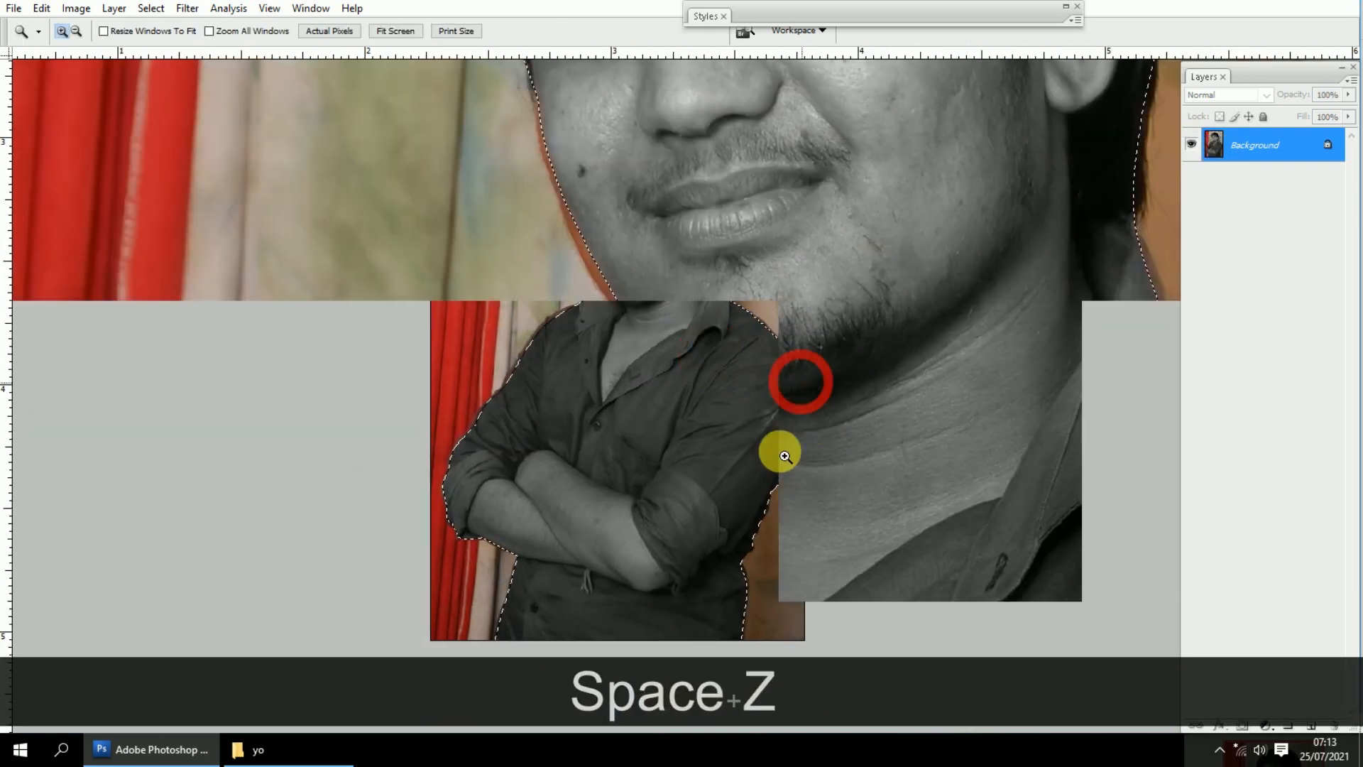
pyautogui.hotkey('ctrl', 'z')
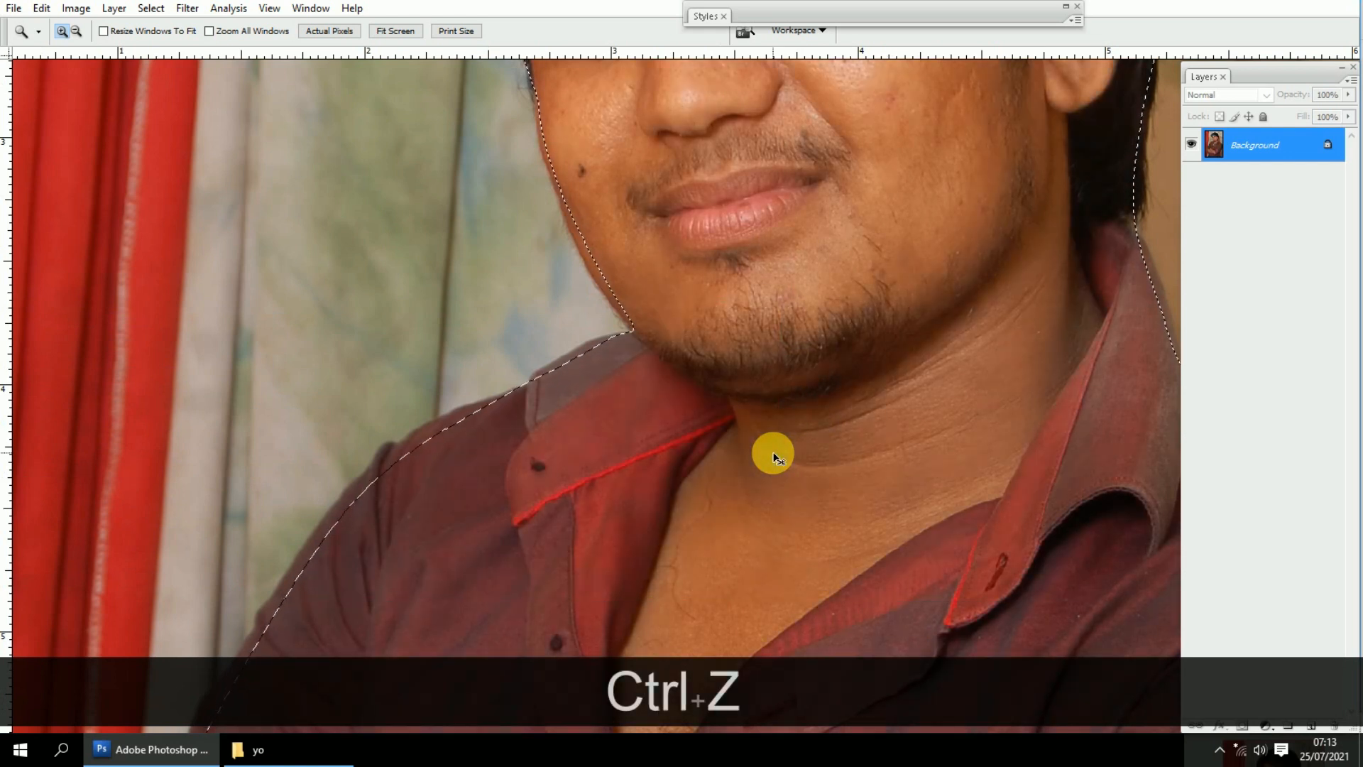
# Deselect the man's outline with the whole photo in view, and switch to the Move tool
pyautogui.press('ctrl+KP_0')
pyautogui.hotkey('ctrl', 'd')
pyautogui.press('space')
pyautogui.press('v')
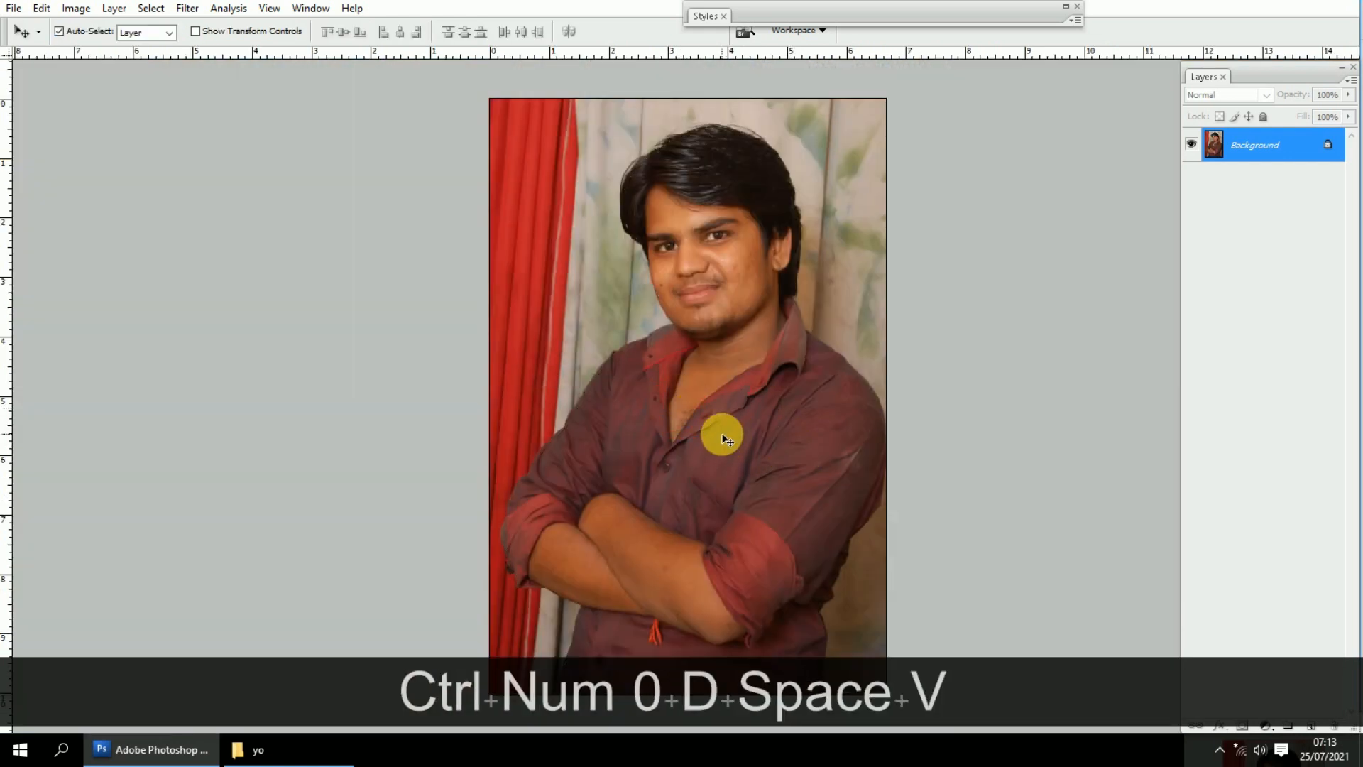
# Return to the standard windowed screen mode, place DSC_0539.psd beside DSC_0533.JPG, and fit its whole image in the window
pyautogui.press('f')
pyautogui.press('f')
pyautogui.moveTo(216, 100); pyautogui.dragTo(574, 139)
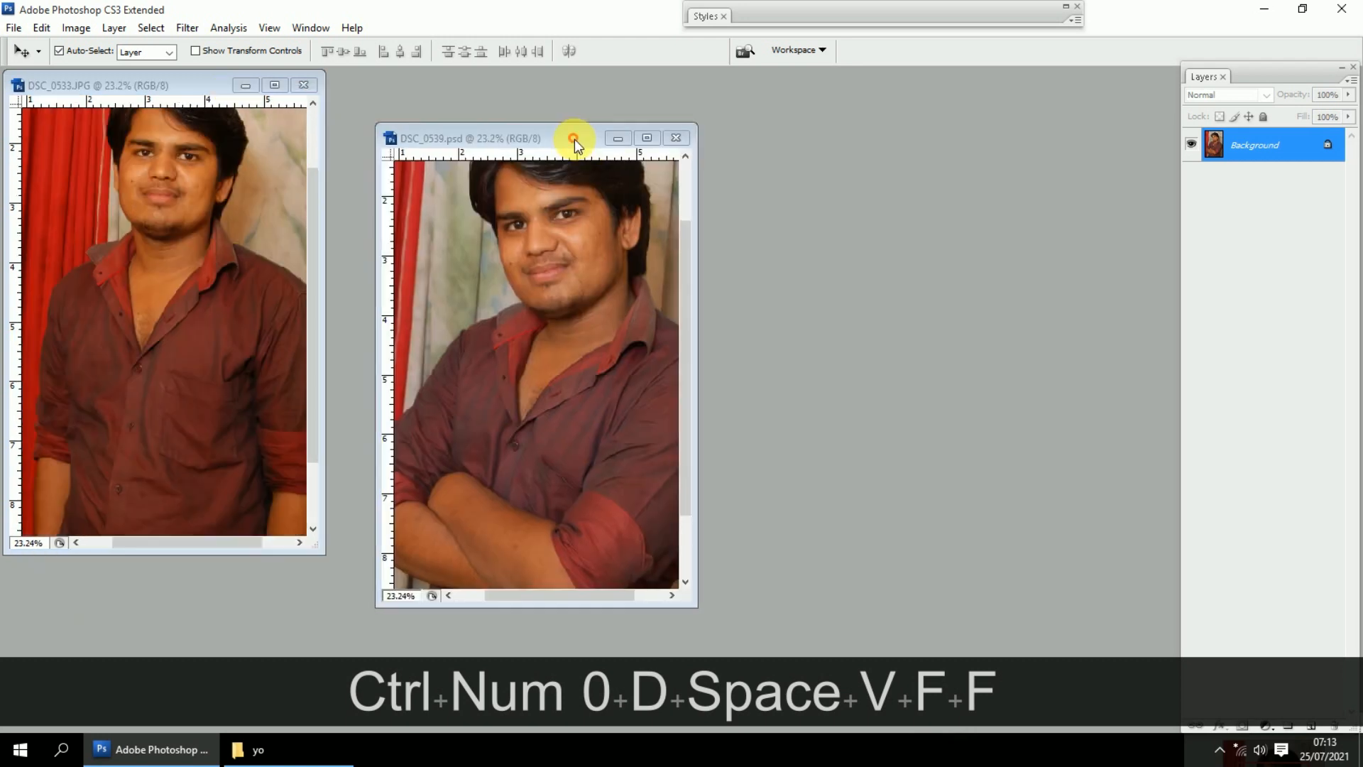
pyautogui.press('ctrl+KP_0')
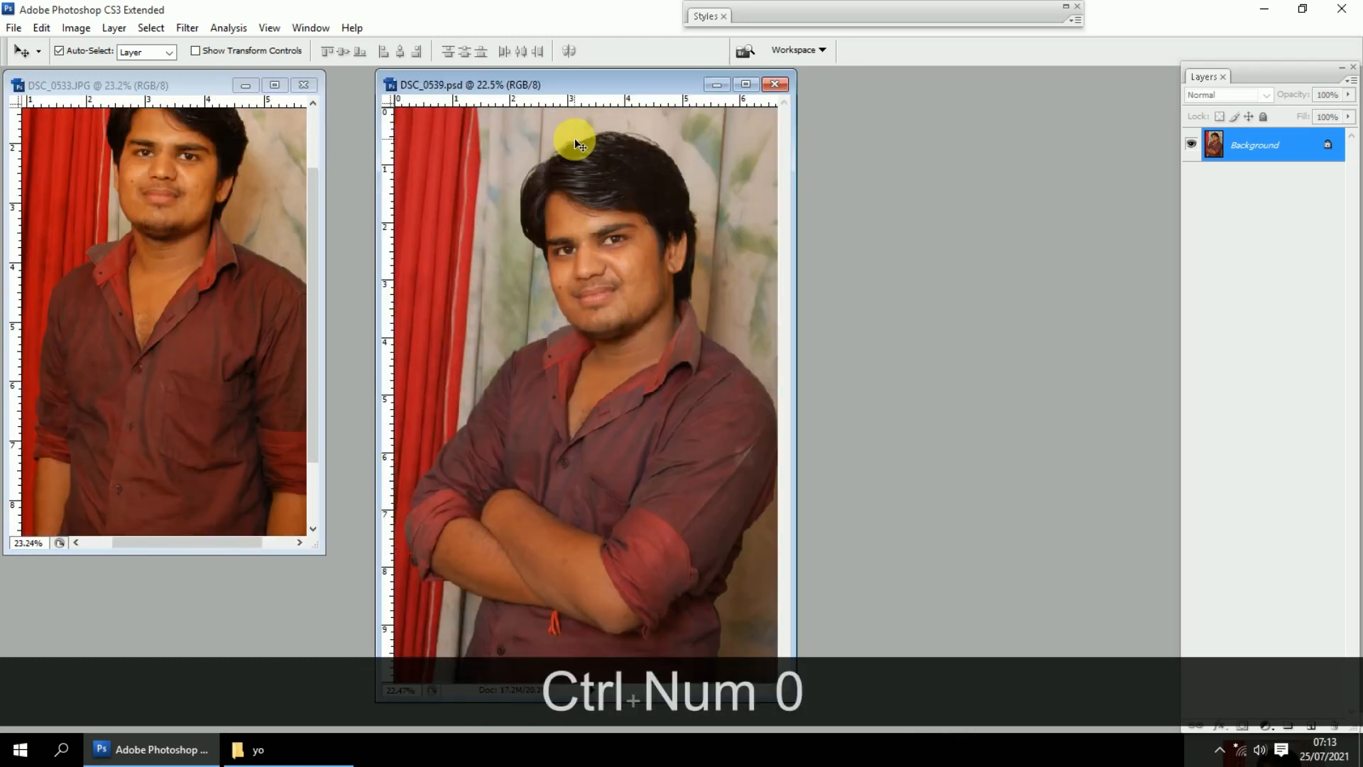